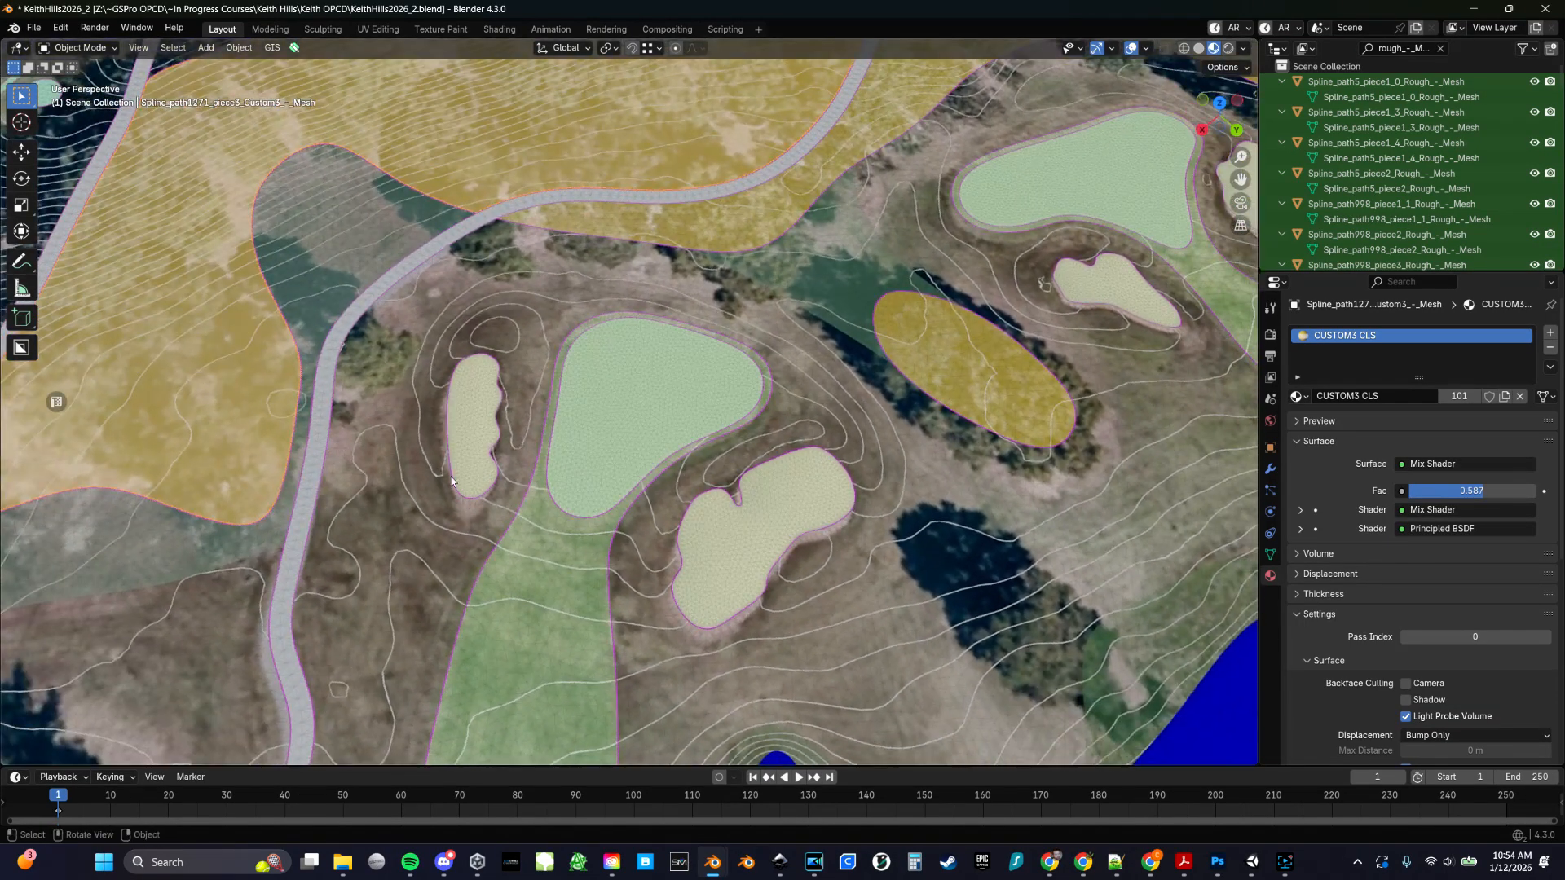
Examine the deep rough, rough and fairway meshes around the green and the material assigned to each
{"action": "middle_click_drag", "start_coordinate": [744, 490], "coordinate": [545, 453]}
{"action": "scroll", "coordinate": [540, 453], "scroll_direction": "up", "scroll_amount": 3}
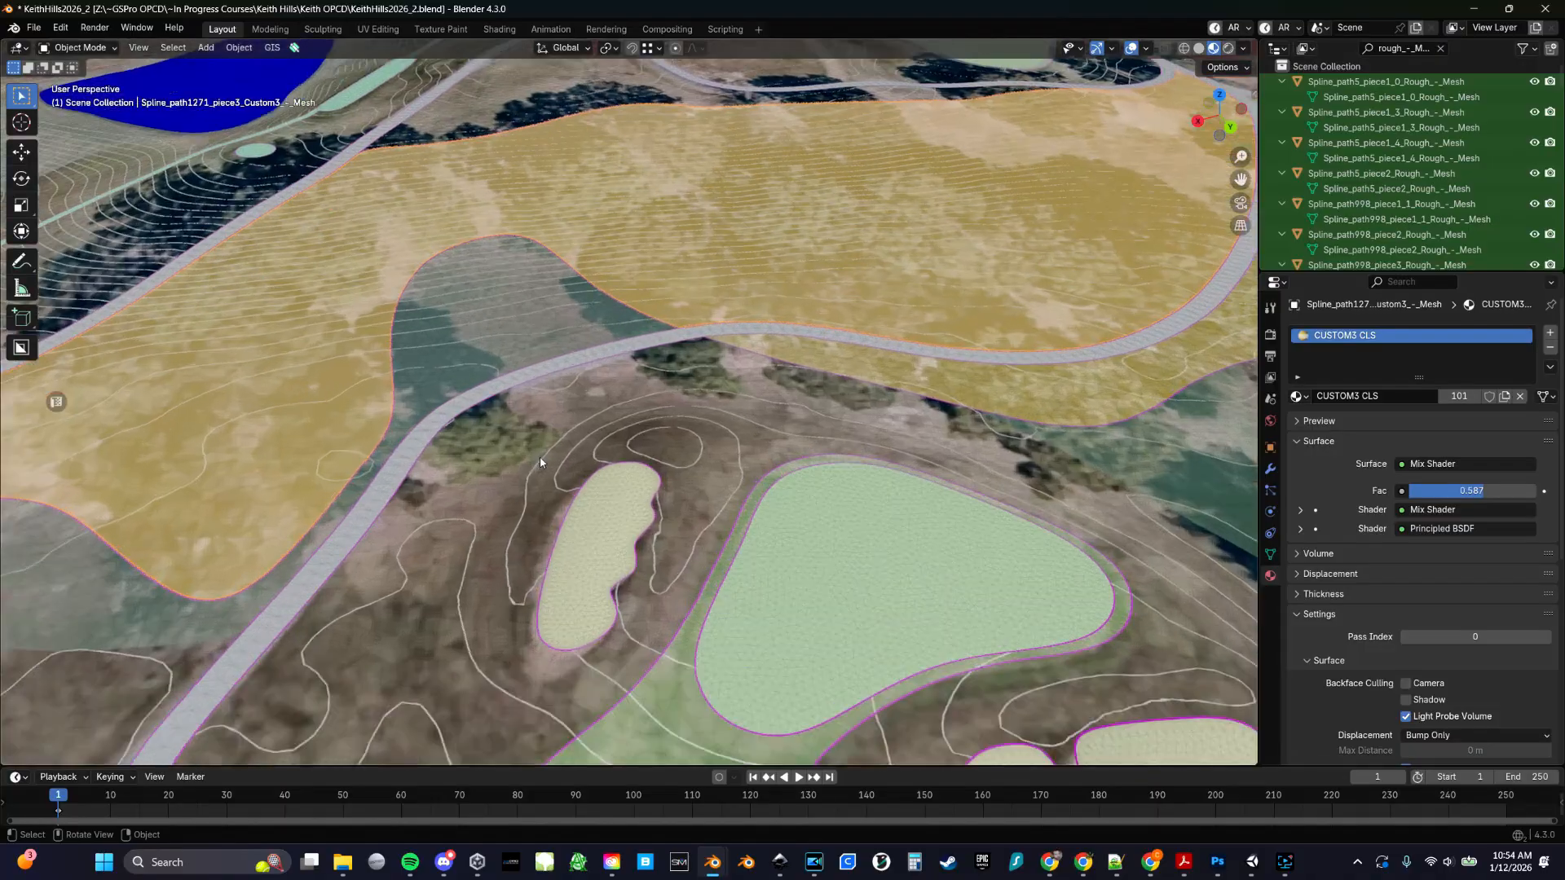
{"action": "middle_click_drag", "start_coordinate": [360, 444], "coordinate": [640, 481], "text": "shift"}
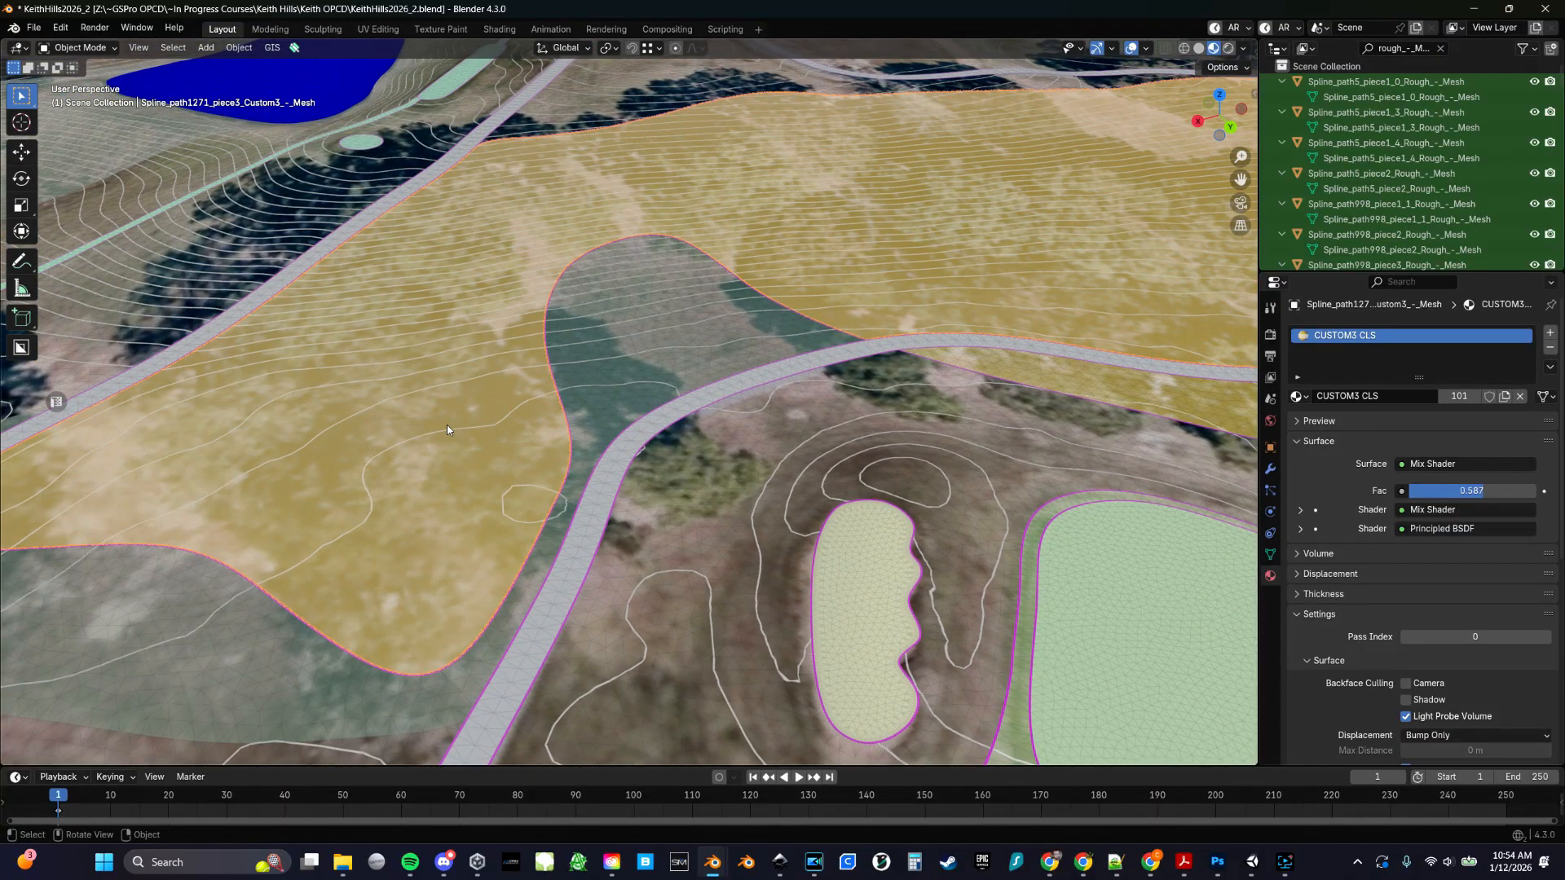
{"action": "left_click", "coordinate": [500, 408]}
{"action": "left_click", "coordinate": [613, 374]}
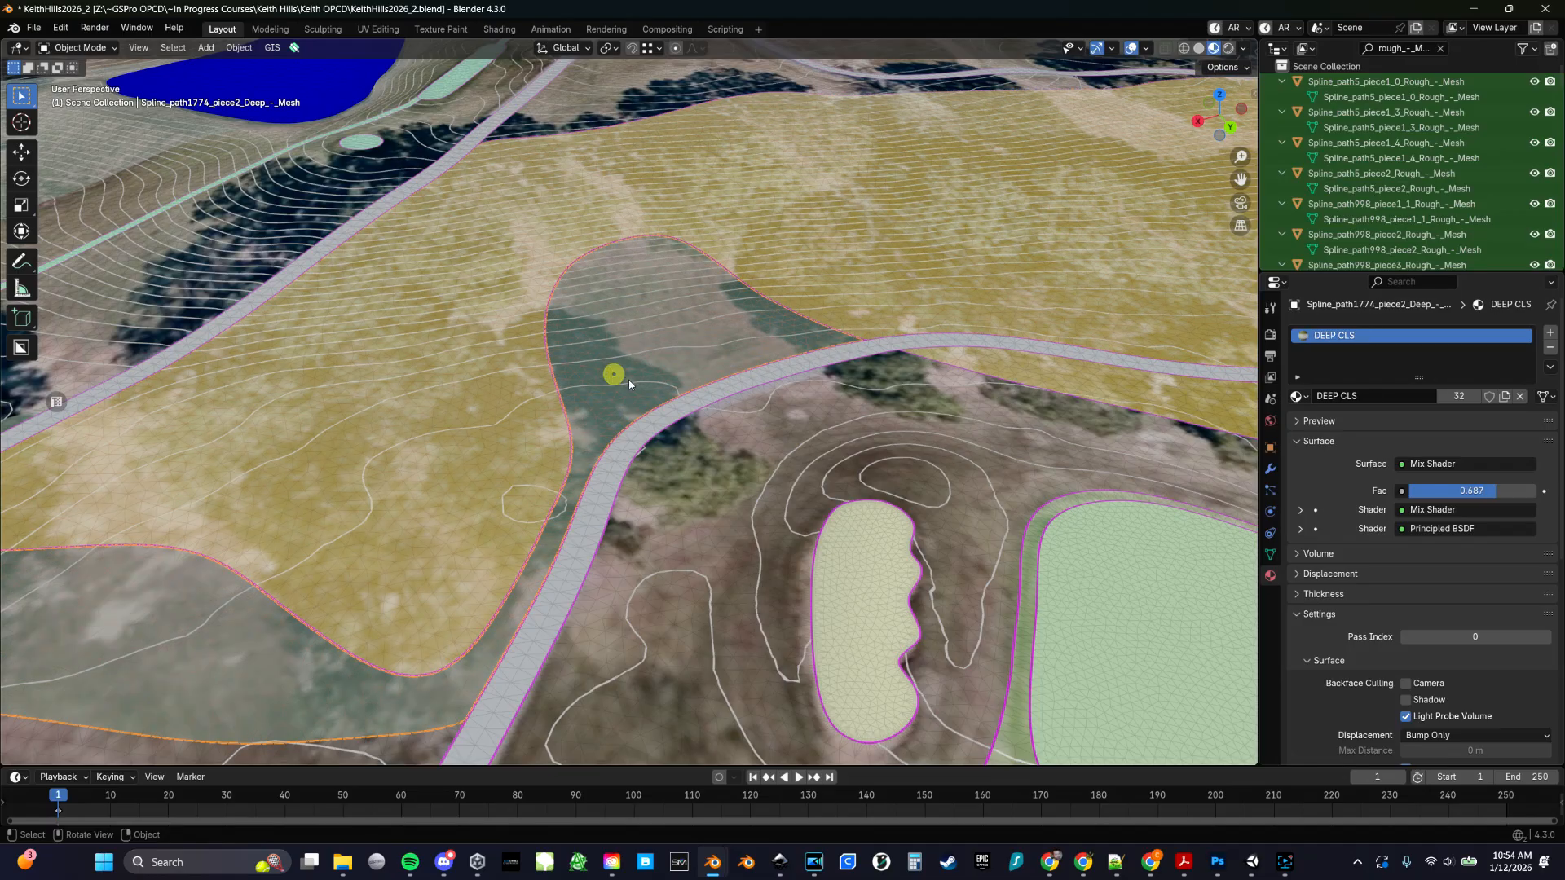
{"action": "middle_click_drag", "start_coordinate": [673, 476], "coordinate": [514, 228], "text": "shift"}
{"action": "left_click", "coordinate": [481, 440]}
{"action": "scroll", "coordinate": [531, 450], "scroll_direction": "down", "scroll_amount": 6}
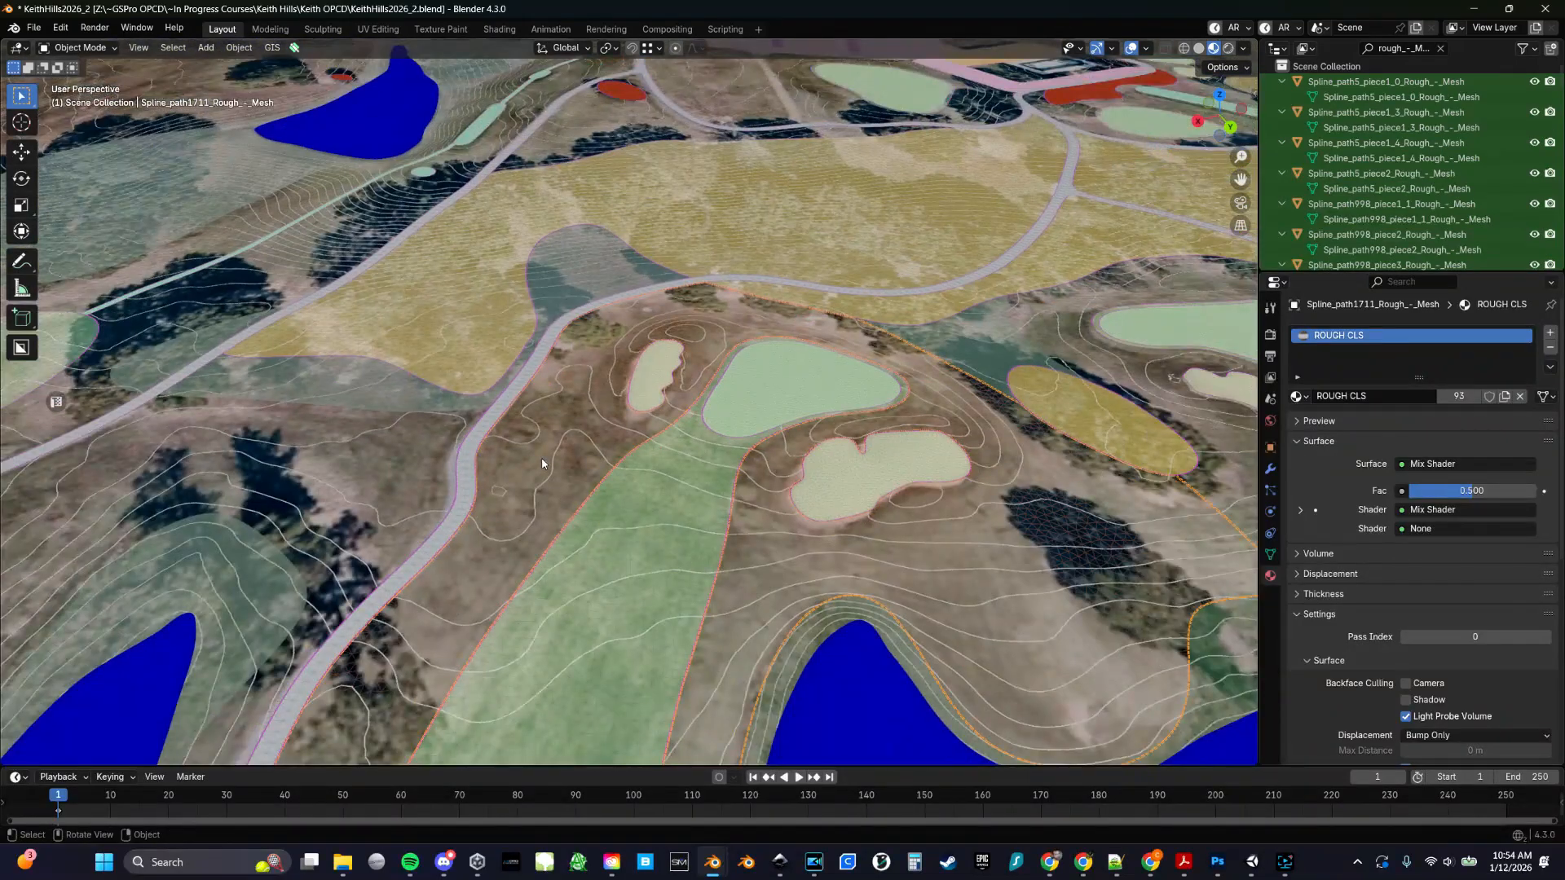
{"action": "scroll", "coordinate": [550, 475], "scroll_direction": "up", "scroll_amount": 5}
{"action": "left_click", "coordinate": [710, 560]}
{"action": "scroll", "coordinate": [685, 559], "scroll_direction": "up", "scroll_amount": 4}
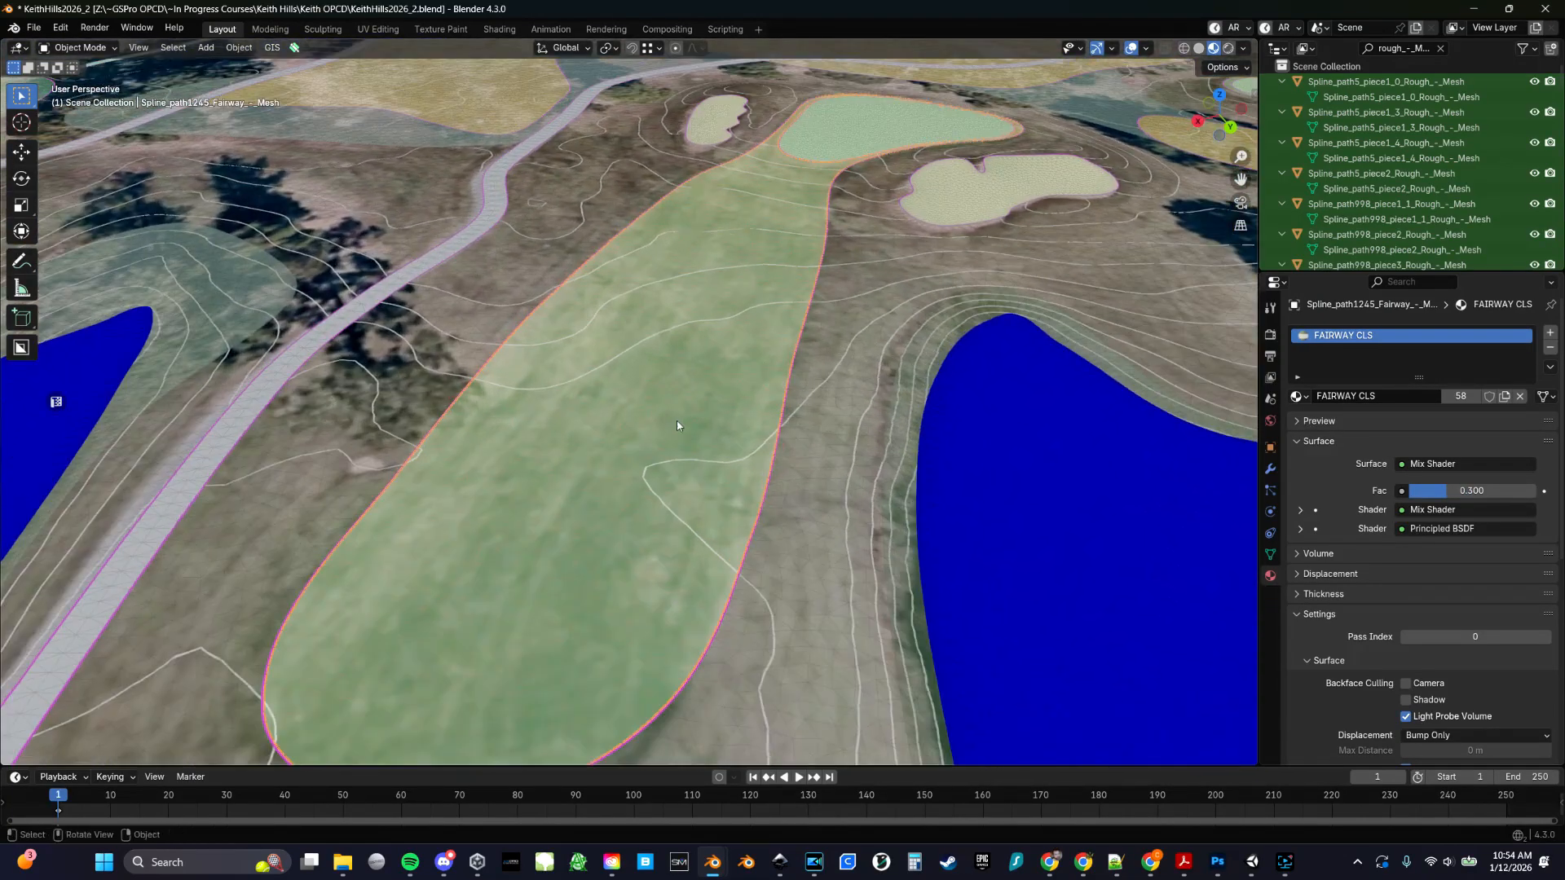
{"action": "middle_click_drag", "start_coordinate": [626, 377], "coordinate": [555, 457], "text": "shift"}
Open the Custom3 mesh's material in the Shading workspace and examine its scale, mapping, satellite overlay image and mix shader nodes
{"action": "left_click", "coordinate": [424, 347]}
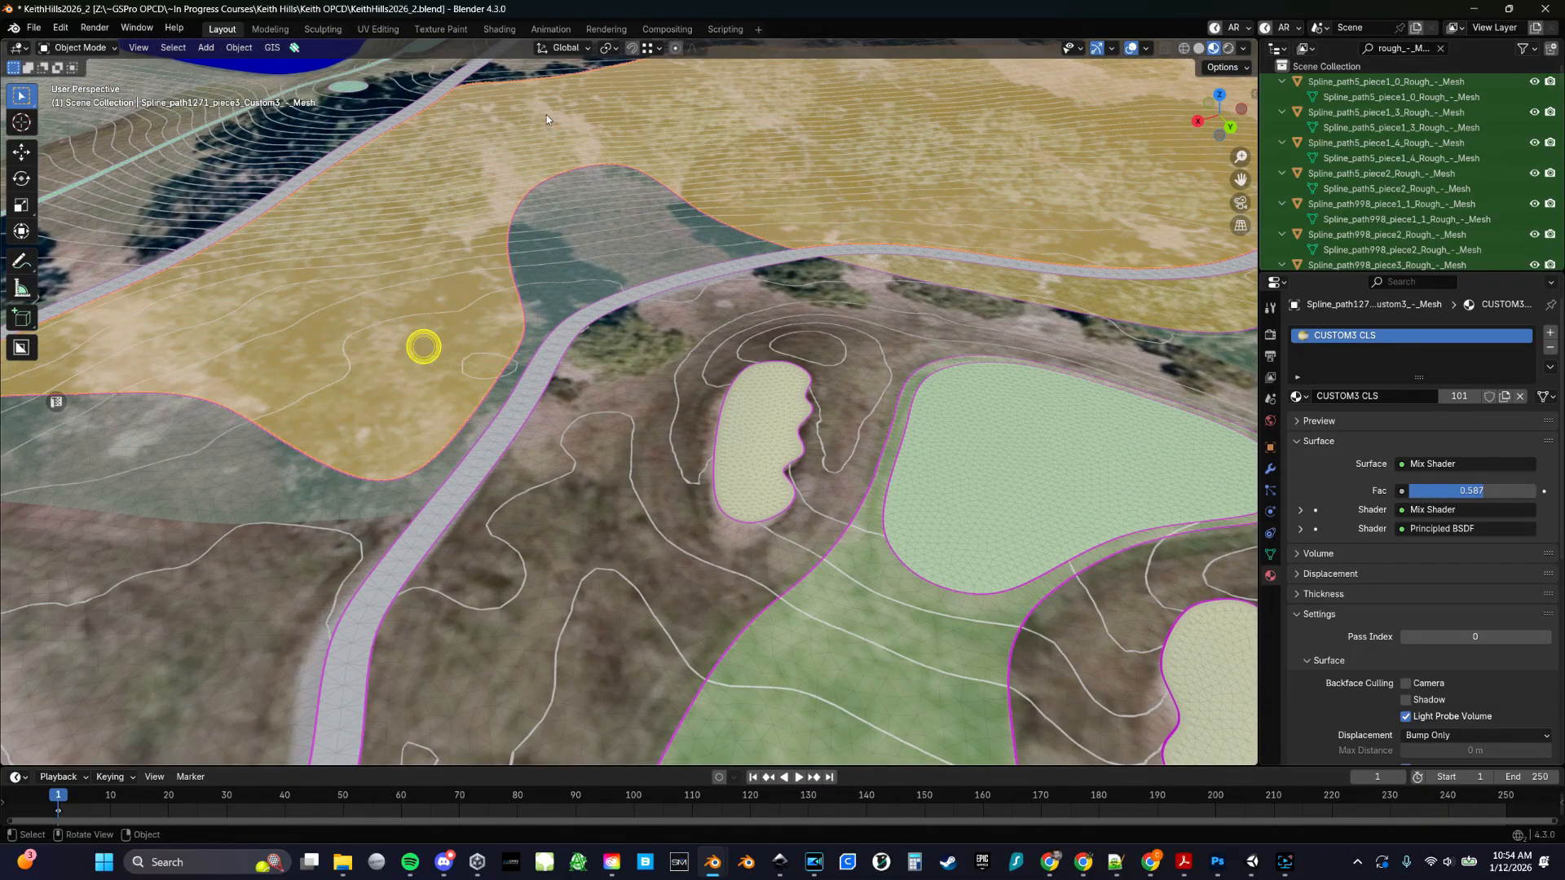
{"action": "left_click", "coordinate": [499, 29]}
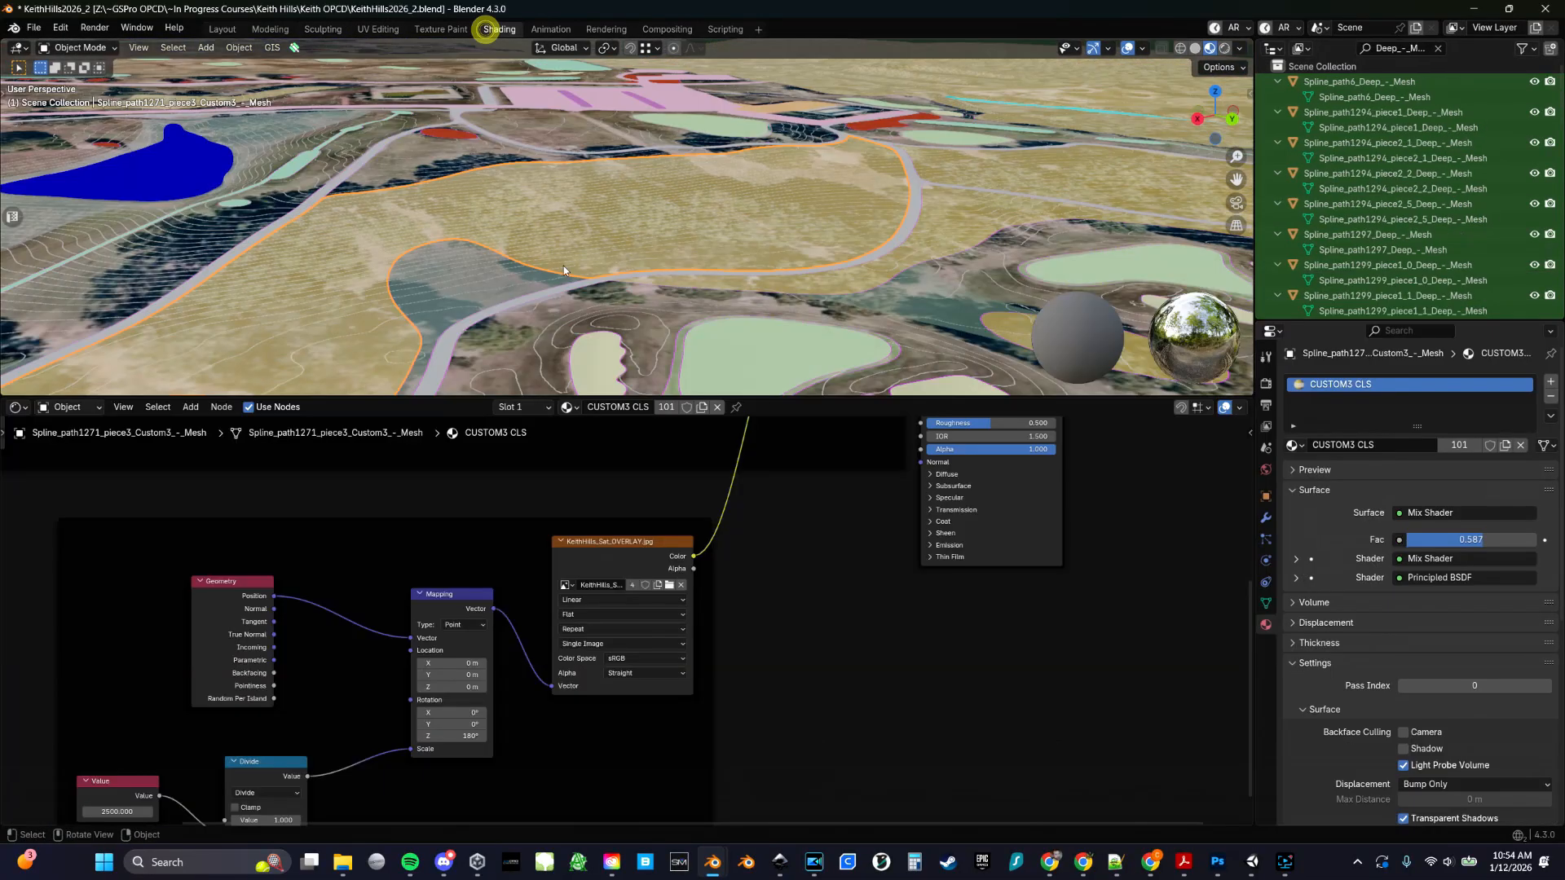
{"action": "middle_click_drag", "start_coordinate": [440, 618], "coordinate": [623, 555]}
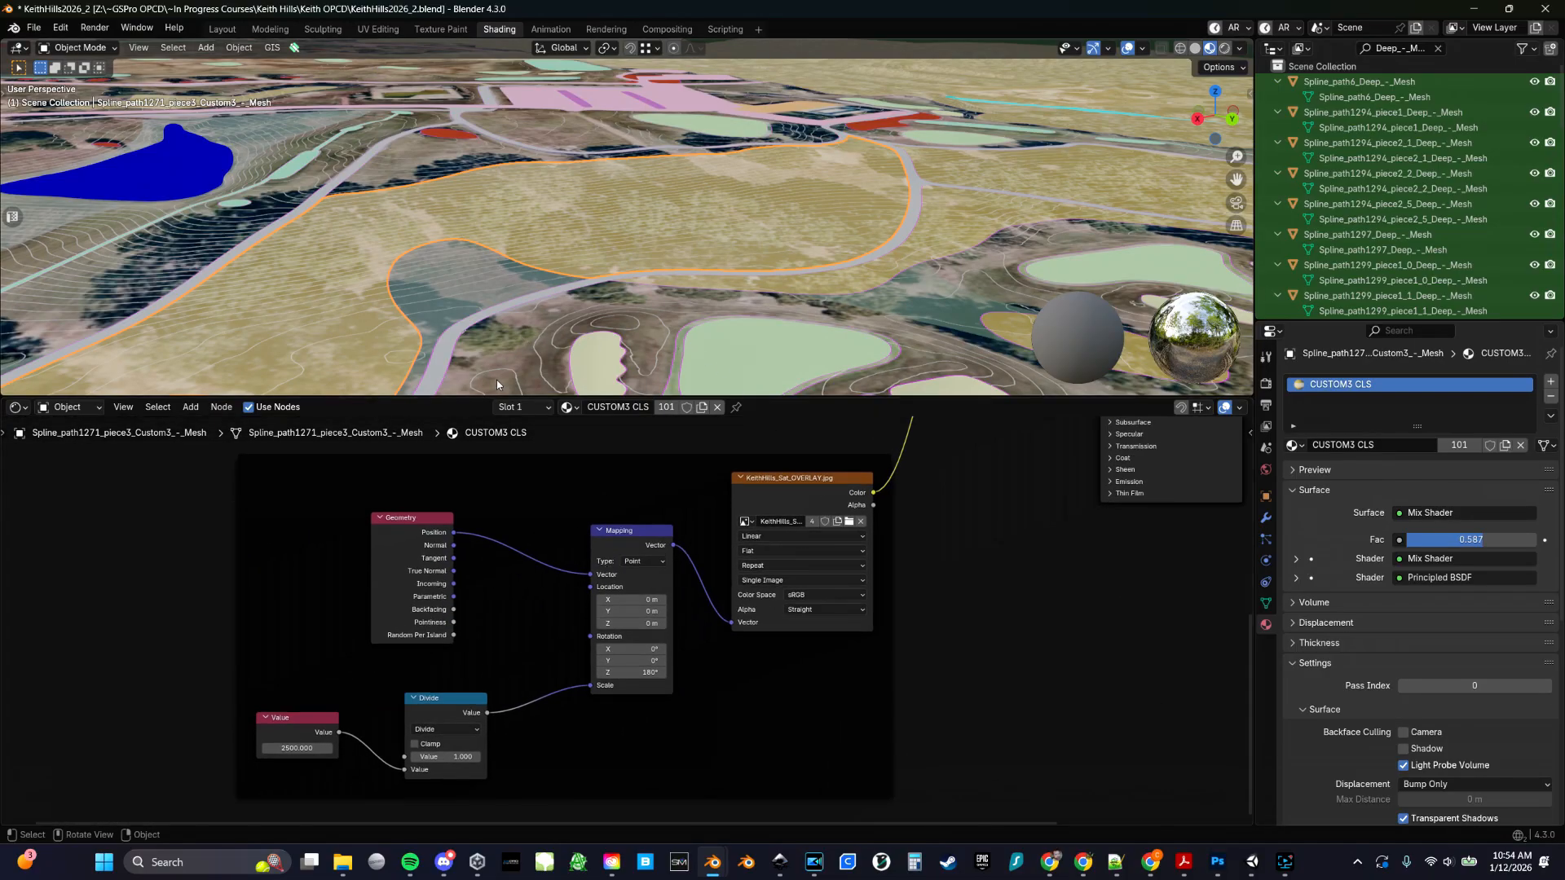
{"action": "scroll", "coordinate": [374, 740], "scroll_direction": "up", "scroll_amount": 4}
{"action": "middle_click_drag", "start_coordinate": [248, 744], "coordinate": [528, 522]}
{"action": "scroll", "coordinate": [443, 597], "scroll_direction": "up", "scroll_amount": 2}
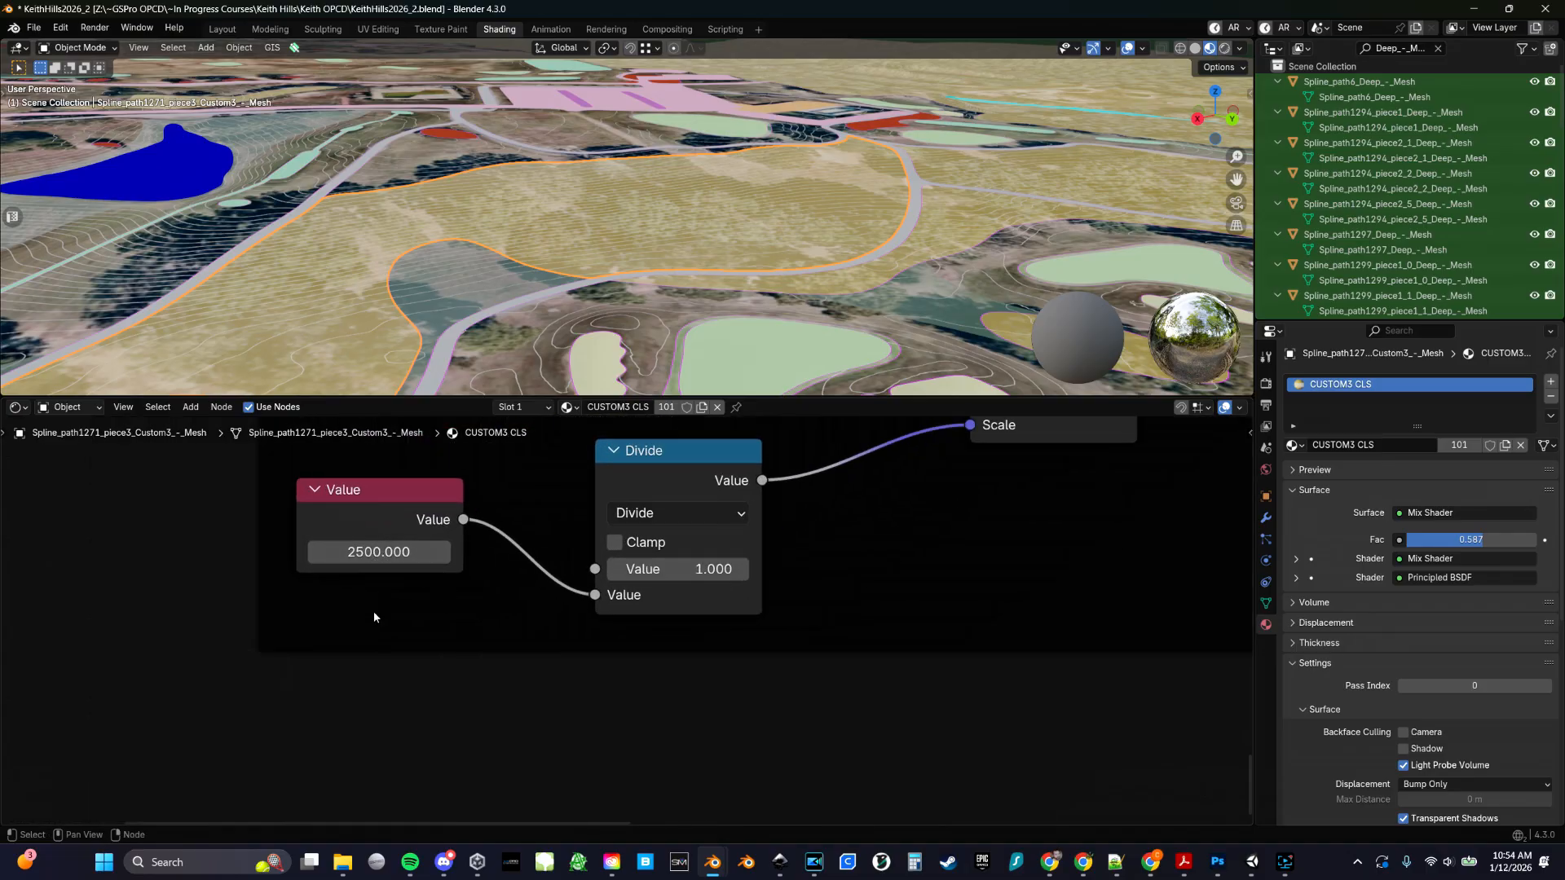
{"action": "scroll", "coordinate": [364, 574], "scroll_direction": "down", "scroll_amount": 4}
{"action": "middle_click_drag", "start_coordinate": [364, 574], "coordinate": [32, 806]}
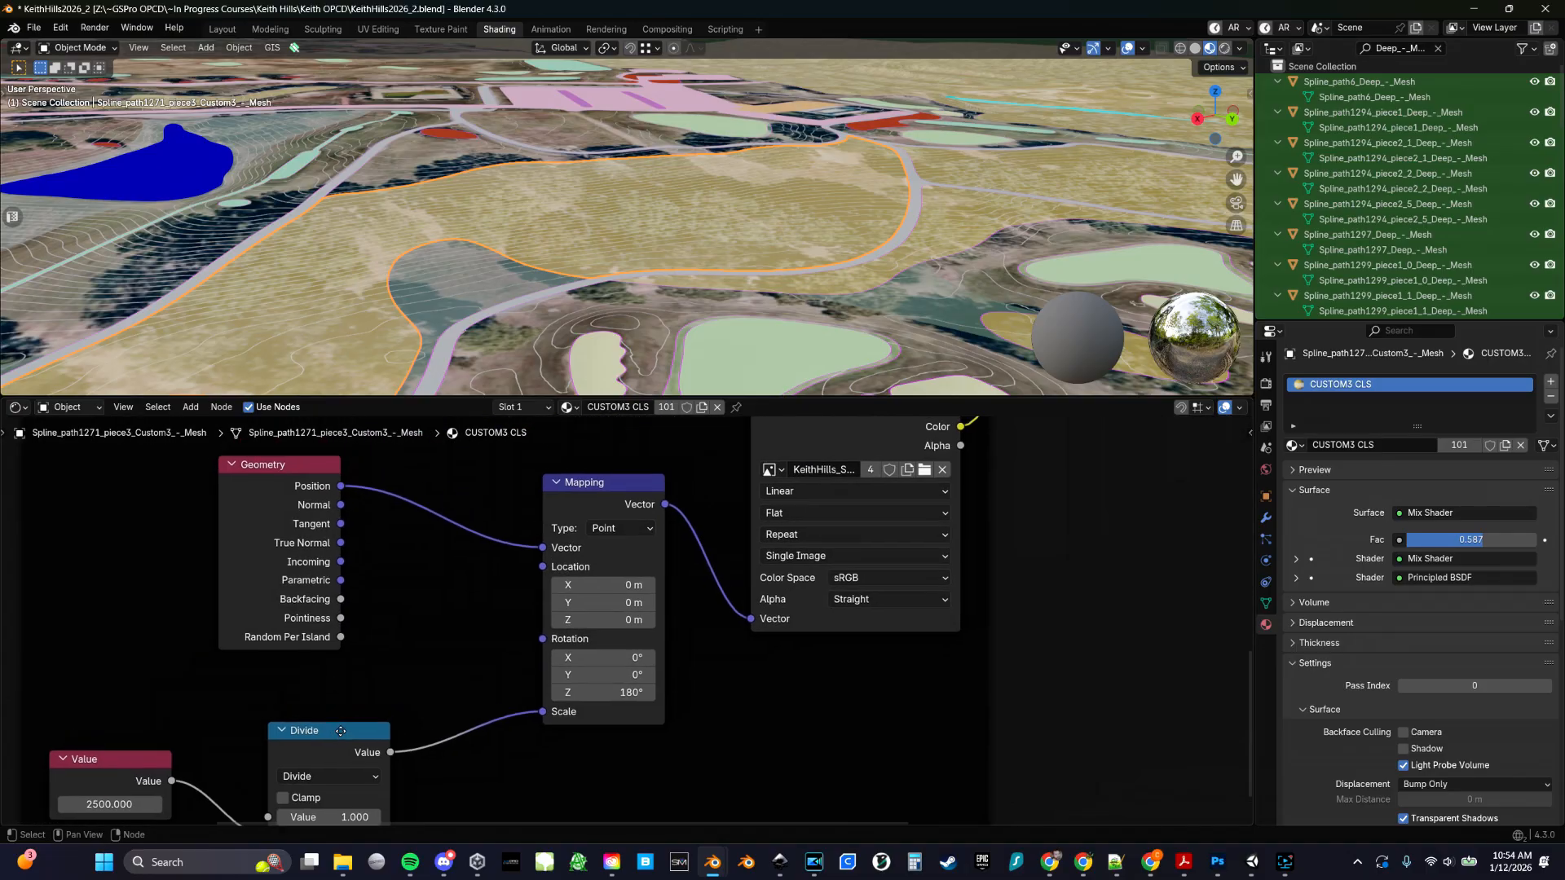
{"action": "middle_click_drag", "start_coordinate": [735, 574], "coordinate": [561, 668]}
{"action": "scroll", "coordinate": [626, 619], "scroll_direction": "up", "scroll_amount": 2}
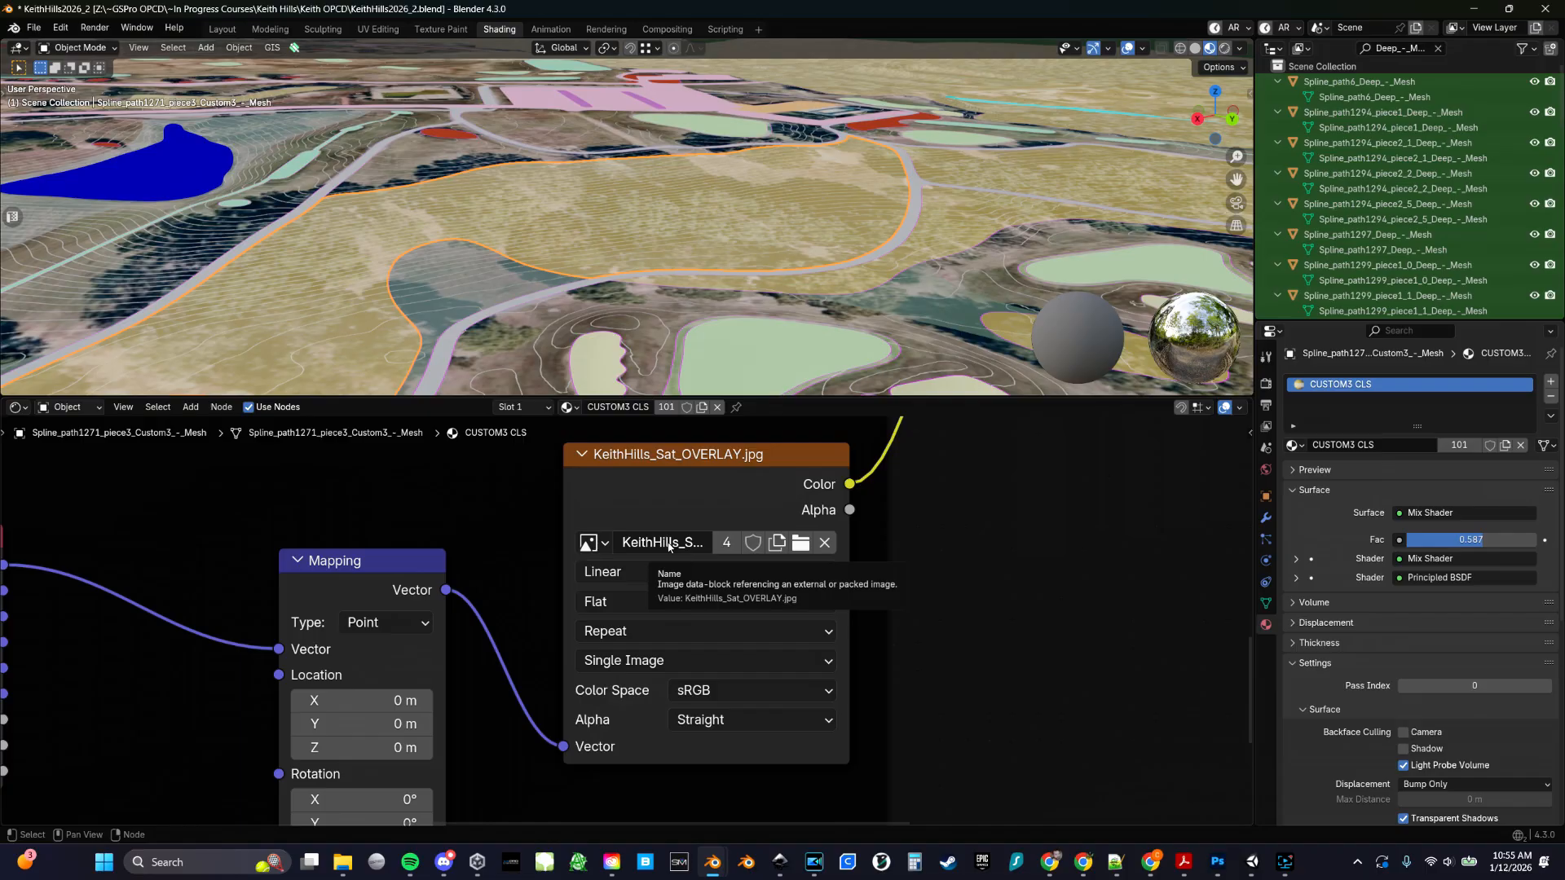
{"action": "scroll", "coordinate": [636, 595], "scroll_direction": "down", "scroll_amount": 10}
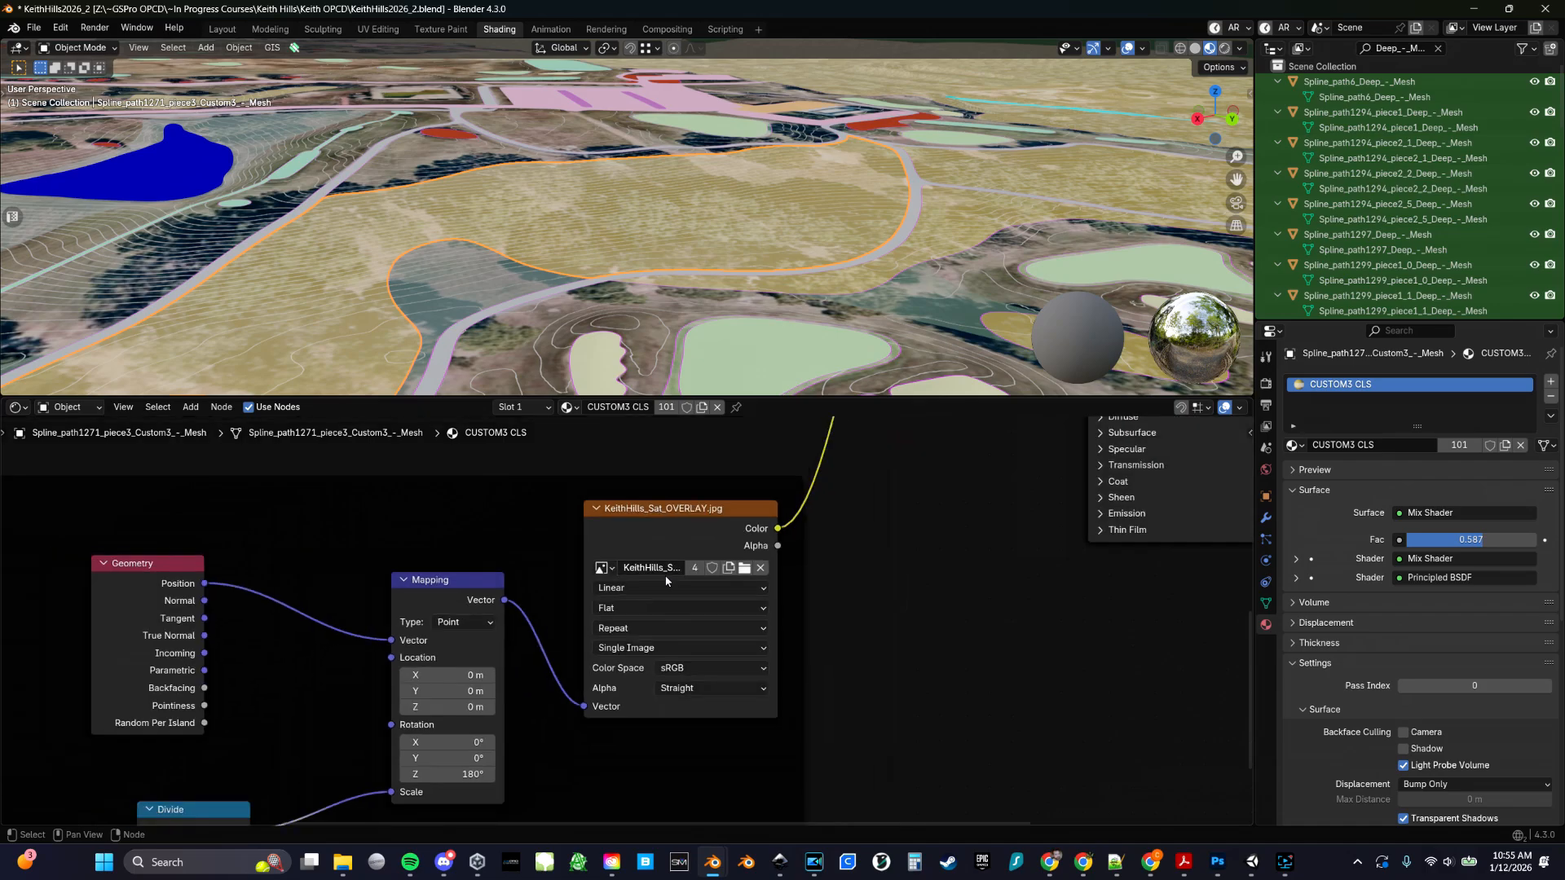
{"action": "middle_click_drag", "start_coordinate": [865, 630], "coordinate": [791, 800]}
{"action": "mouse_move", "coordinate": [929, 484]}
{"action": "middle_mouse_down"}
{"action": "mouse_move", "coordinate": [684, 527]}
{"action": "mouse_move", "coordinate": [597, 514]}
{"action": "mouse_move", "coordinate": [636, 548]}
{"action": "middle_mouse_up"}
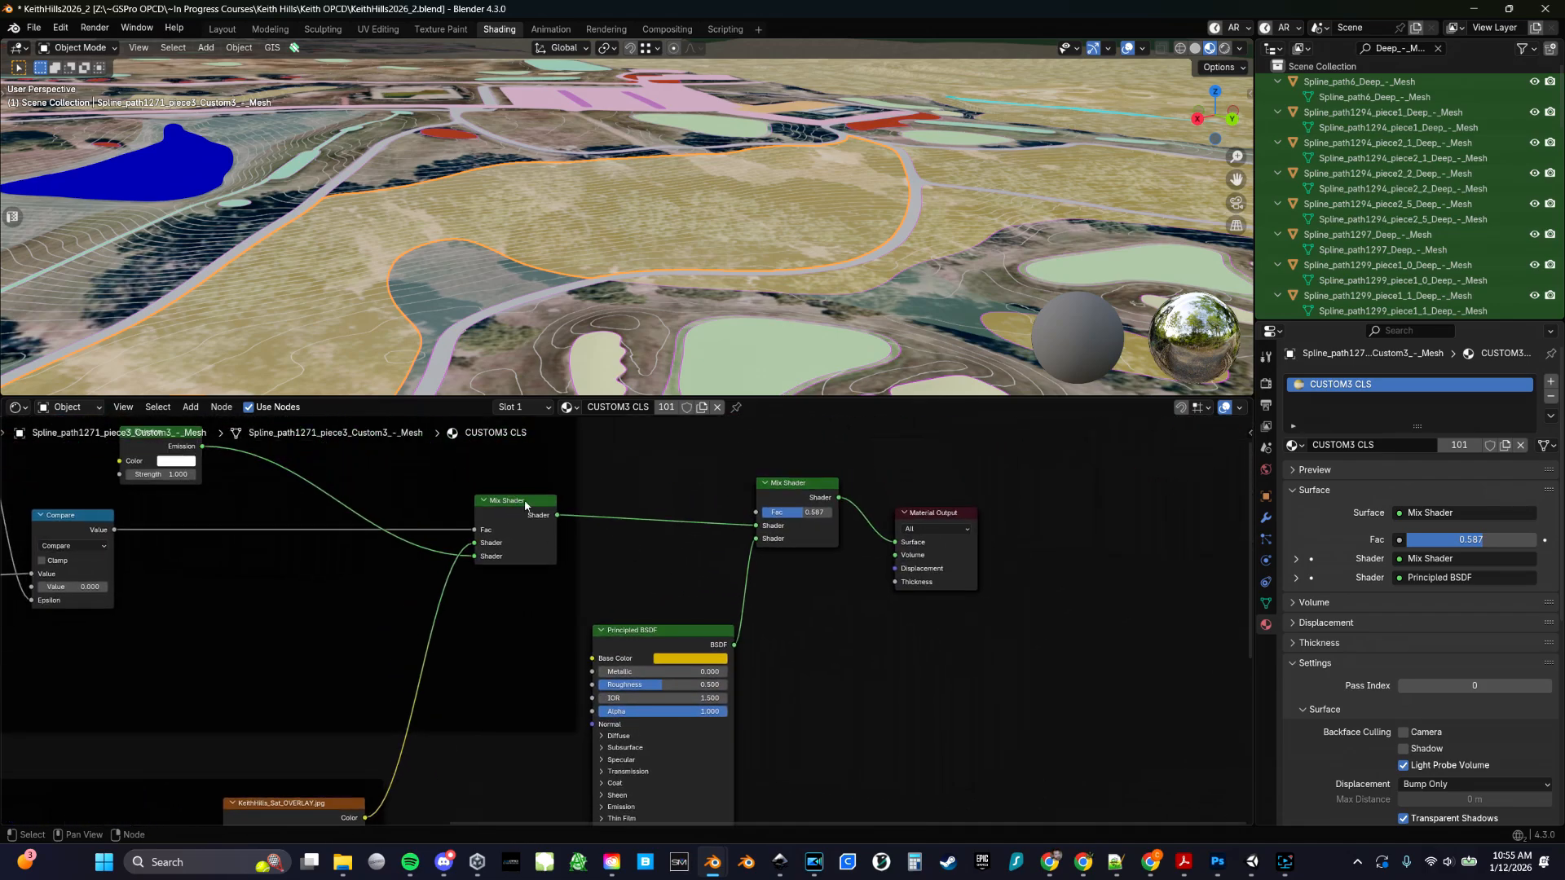
Reposition the Principled BSDF node and the final Mix Shader node slightly in the CUSTOM3 CLS material
{"action": "mouse_move", "coordinate": [651, 630]}
{"action": "left_mouse_down"}
{"action": "mouse_move", "coordinate": [624, 614]}
{"action": "mouse_move", "coordinate": [646, 608]}
{"action": "left_mouse_up"}
{"action": "left_click_drag", "start_coordinate": [793, 484], "coordinate": [787, 480]}
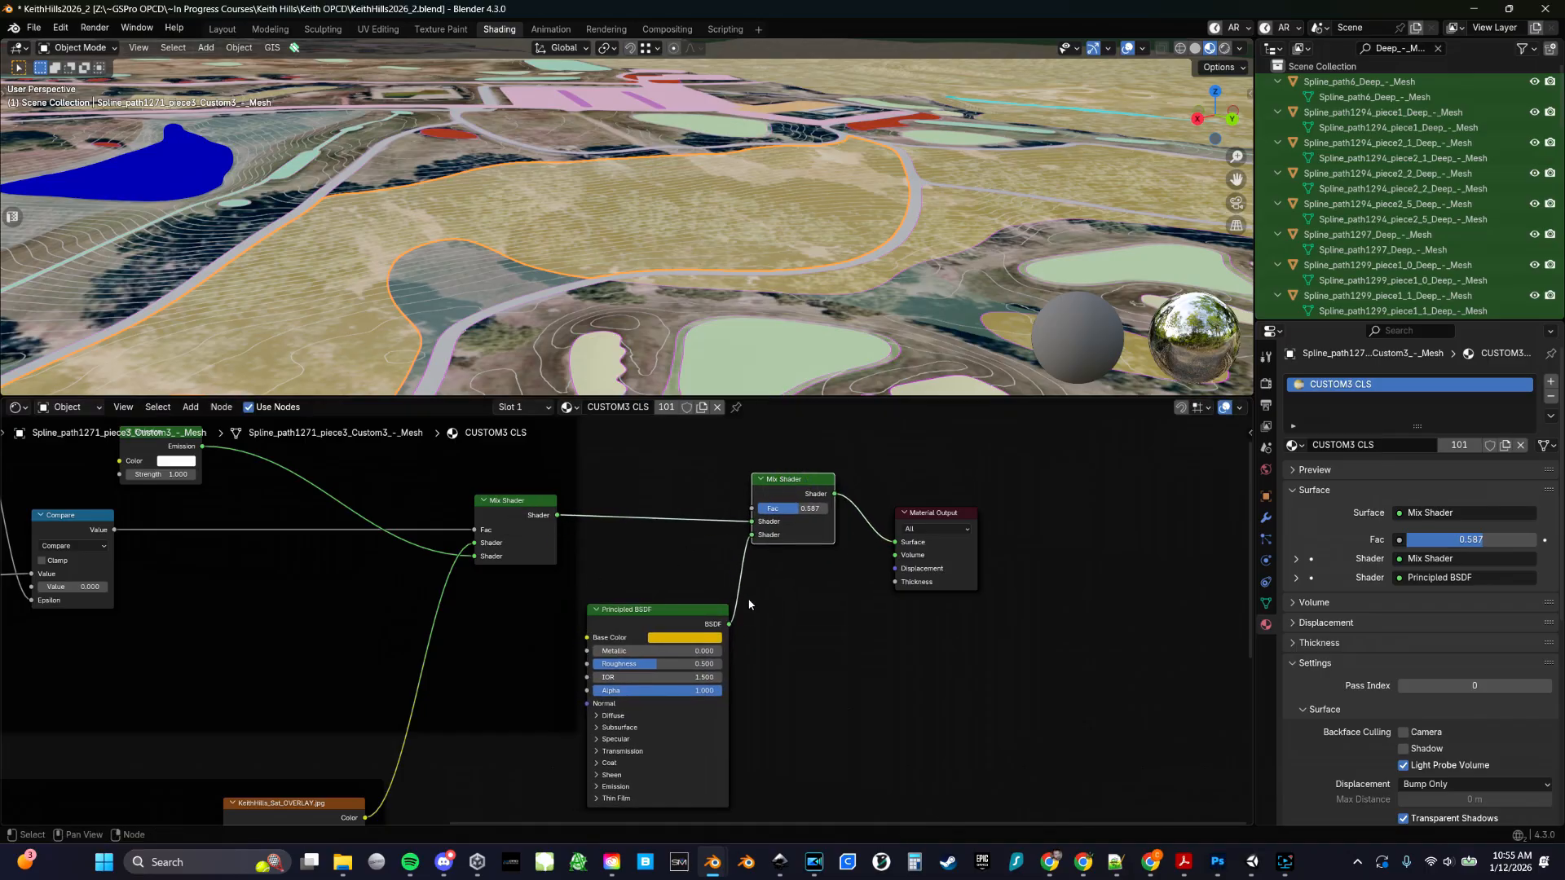
{"action": "left_click_drag", "start_coordinate": [668, 613], "coordinate": [675, 600]}
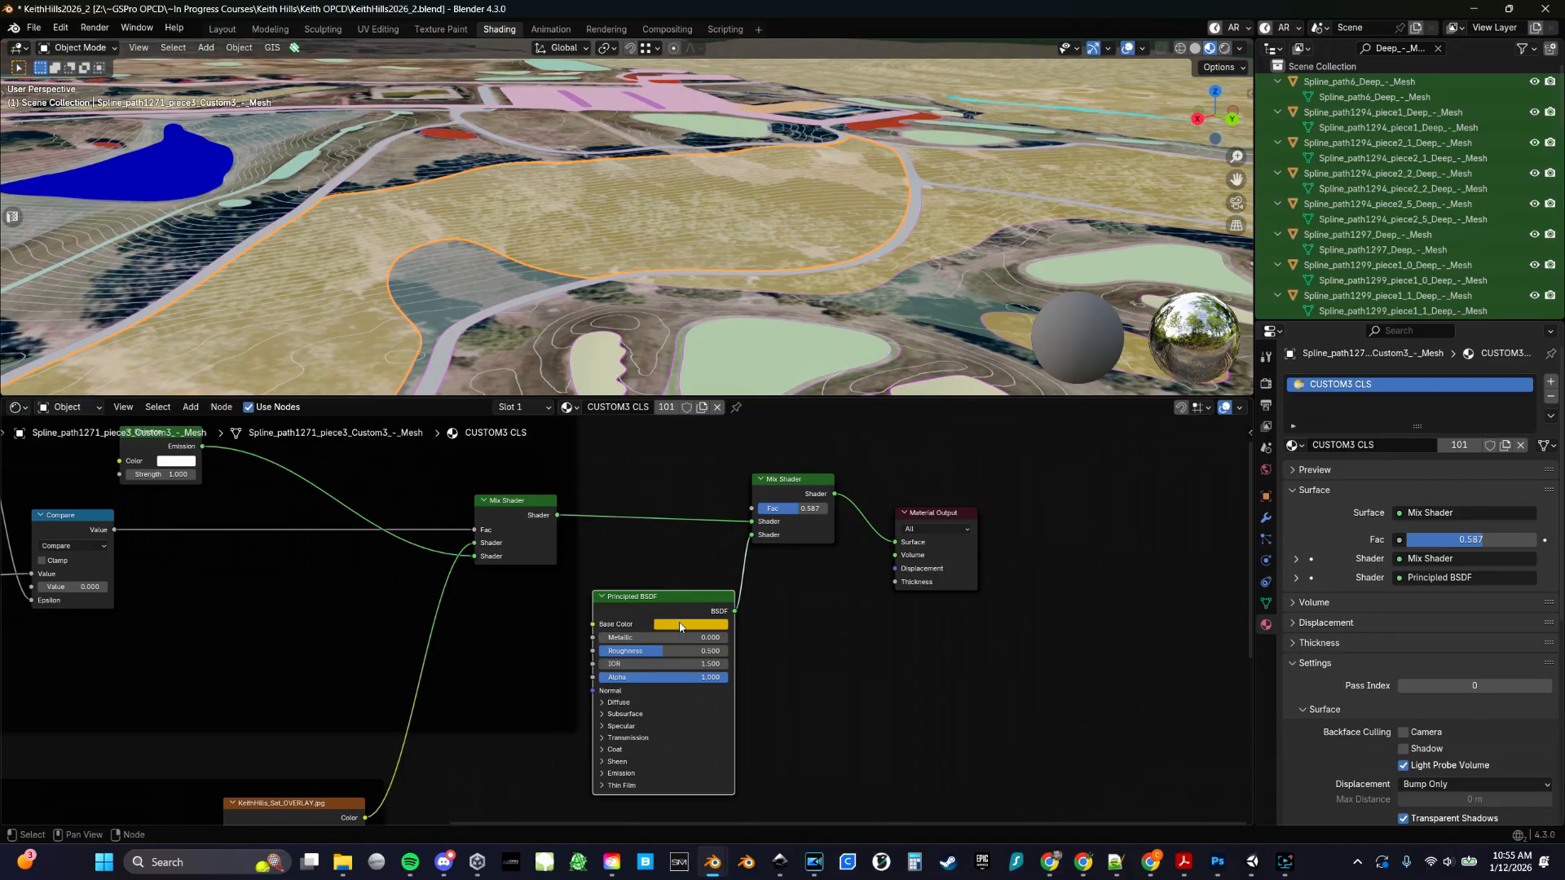
Compare the shader nodes of the DEEP CLS and ROUGH CLS materials by selecting their meshes near the green
{"action": "left_click", "coordinate": [492, 294]}
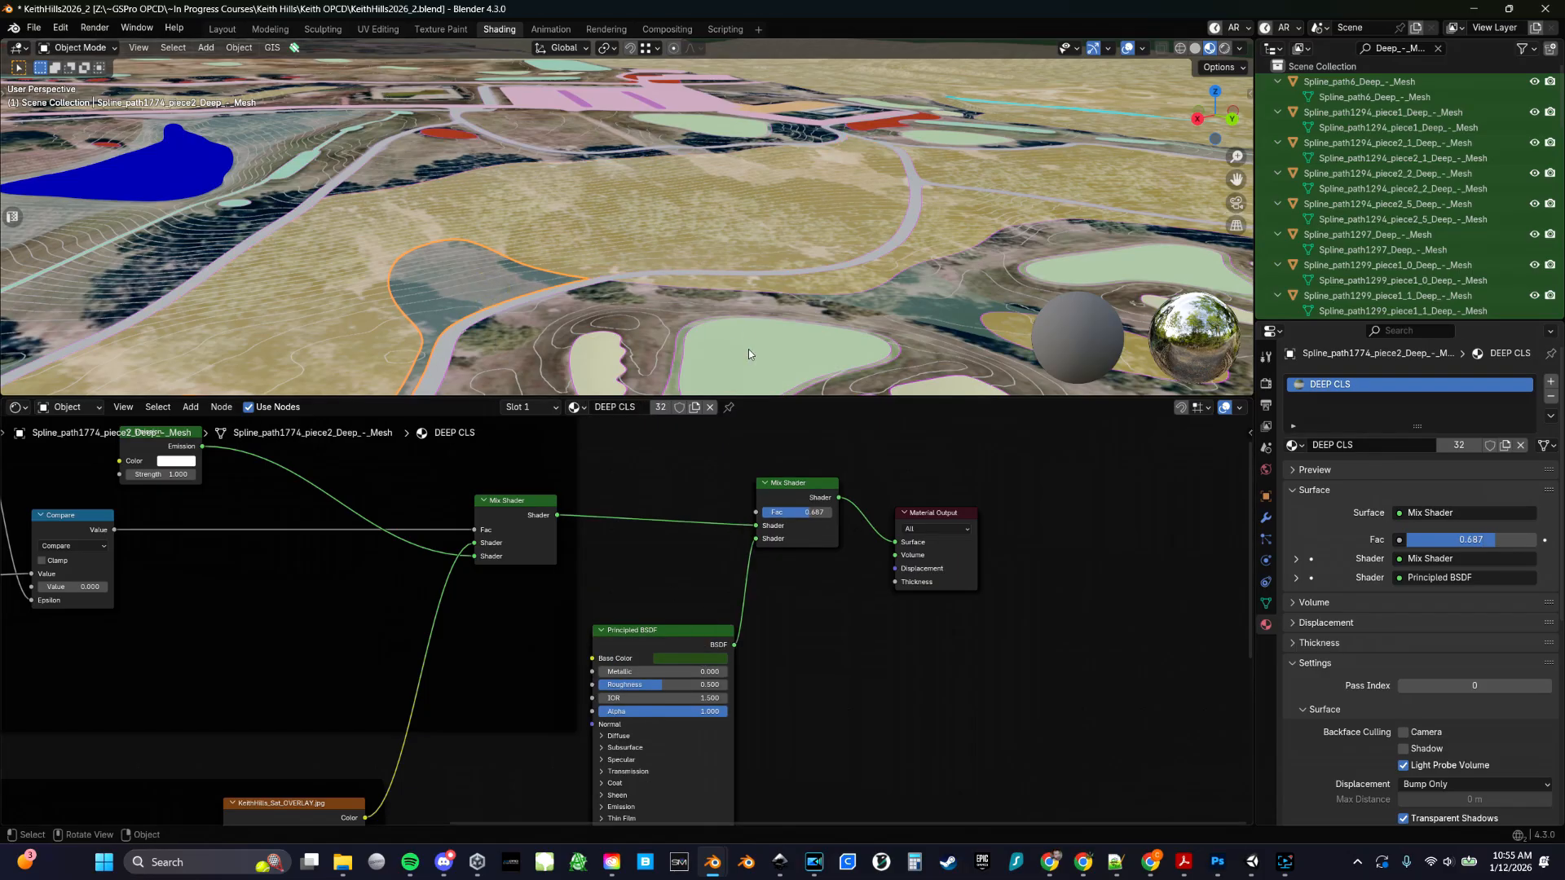
{"action": "scroll", "coordinate": [696, 320], "scroll_direction": "down", "scroll_amount": 5}
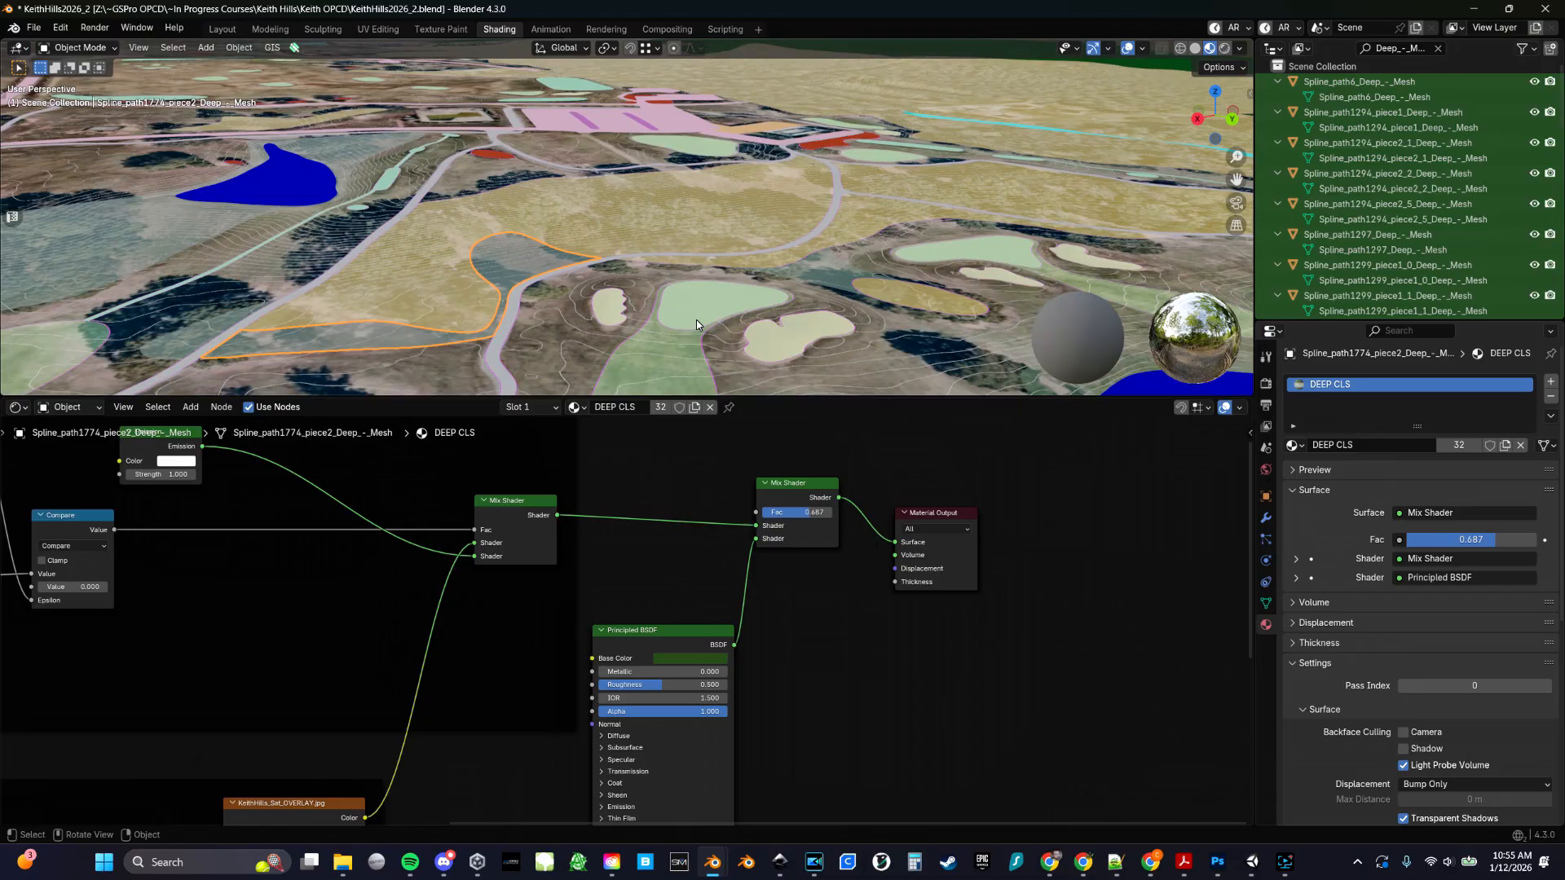
{"action": "left_click", "coordinate": [668, 342]}
{"action": "left_click", "coordinate": [624, 316]}
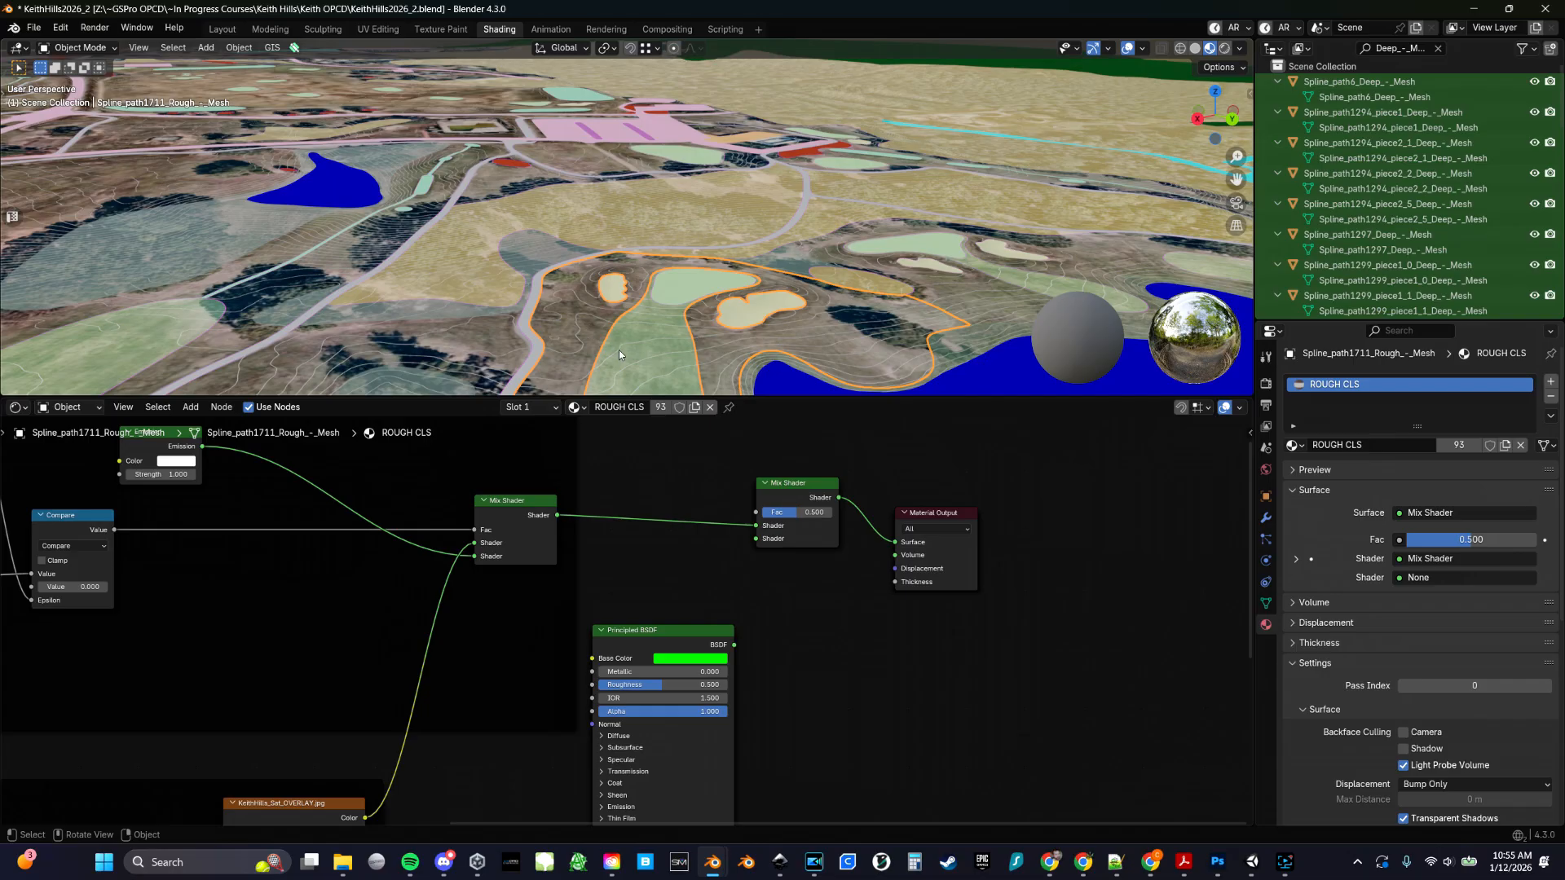
Set the final Mix Shader's Fac to 0.600 in the Custom3 mesh's material and shift the first Mix Shader node slightly
{"action": "left_click", "coordinate": [505, 273]}
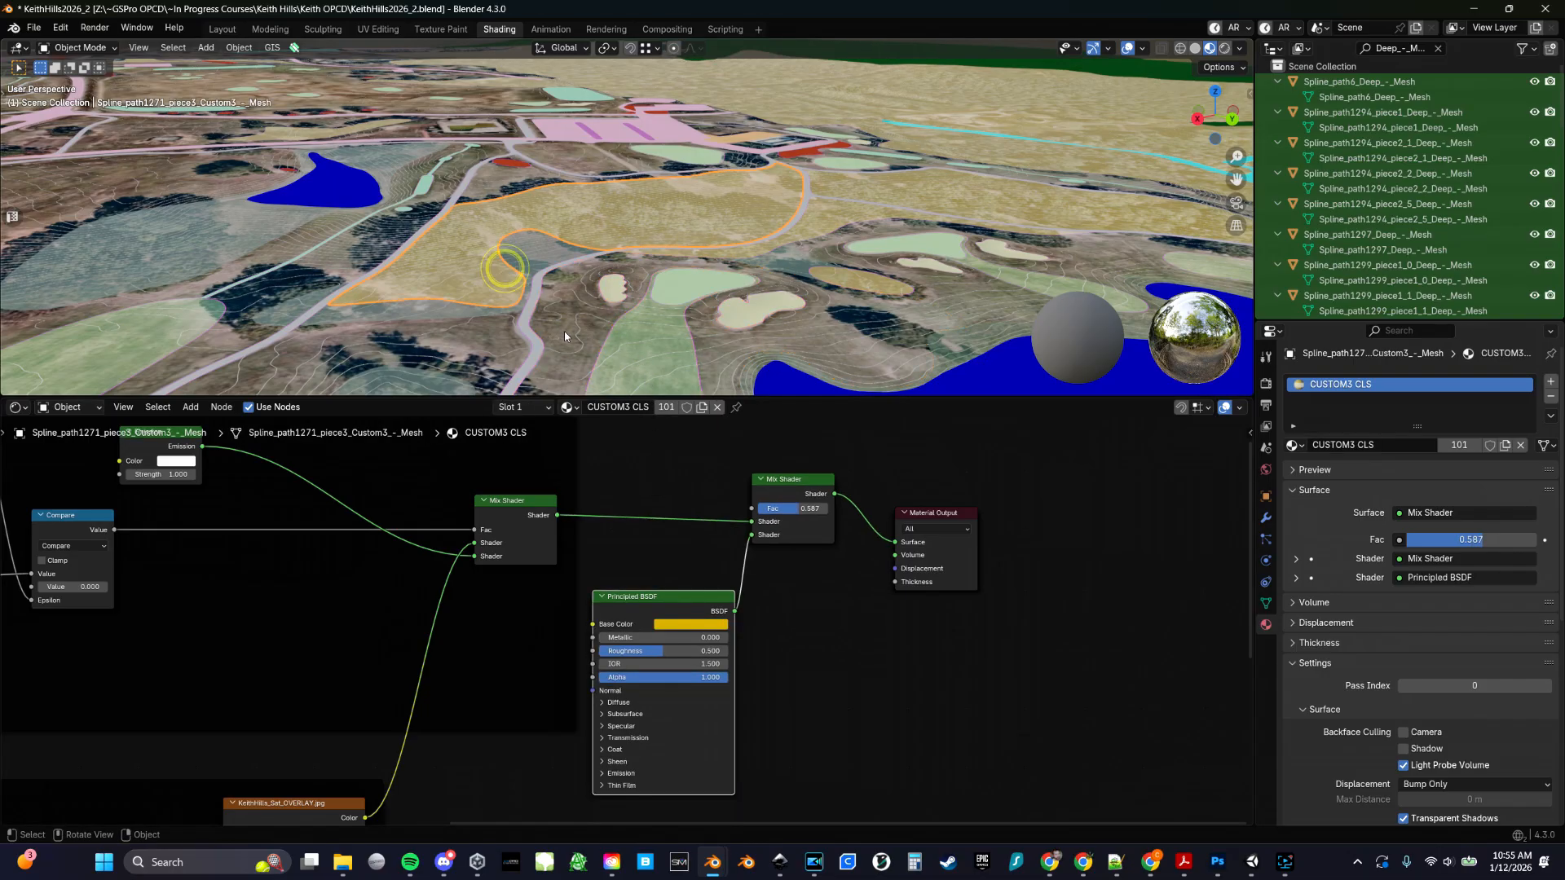
{"action": "key", "text": "KP_Decimal"}
{"action": "mouse_move", "coordinate": [798, 508]}
{"action": "left_mouse_down"}
{"action": "mouse_move", "coordinate": [817, 508]}
{"action": "mouse_move", "coordinate": [764, 509]}
{"action": "mouse_move", "coordinate": [800, 512]}
{"action": "left_mouse_up"}
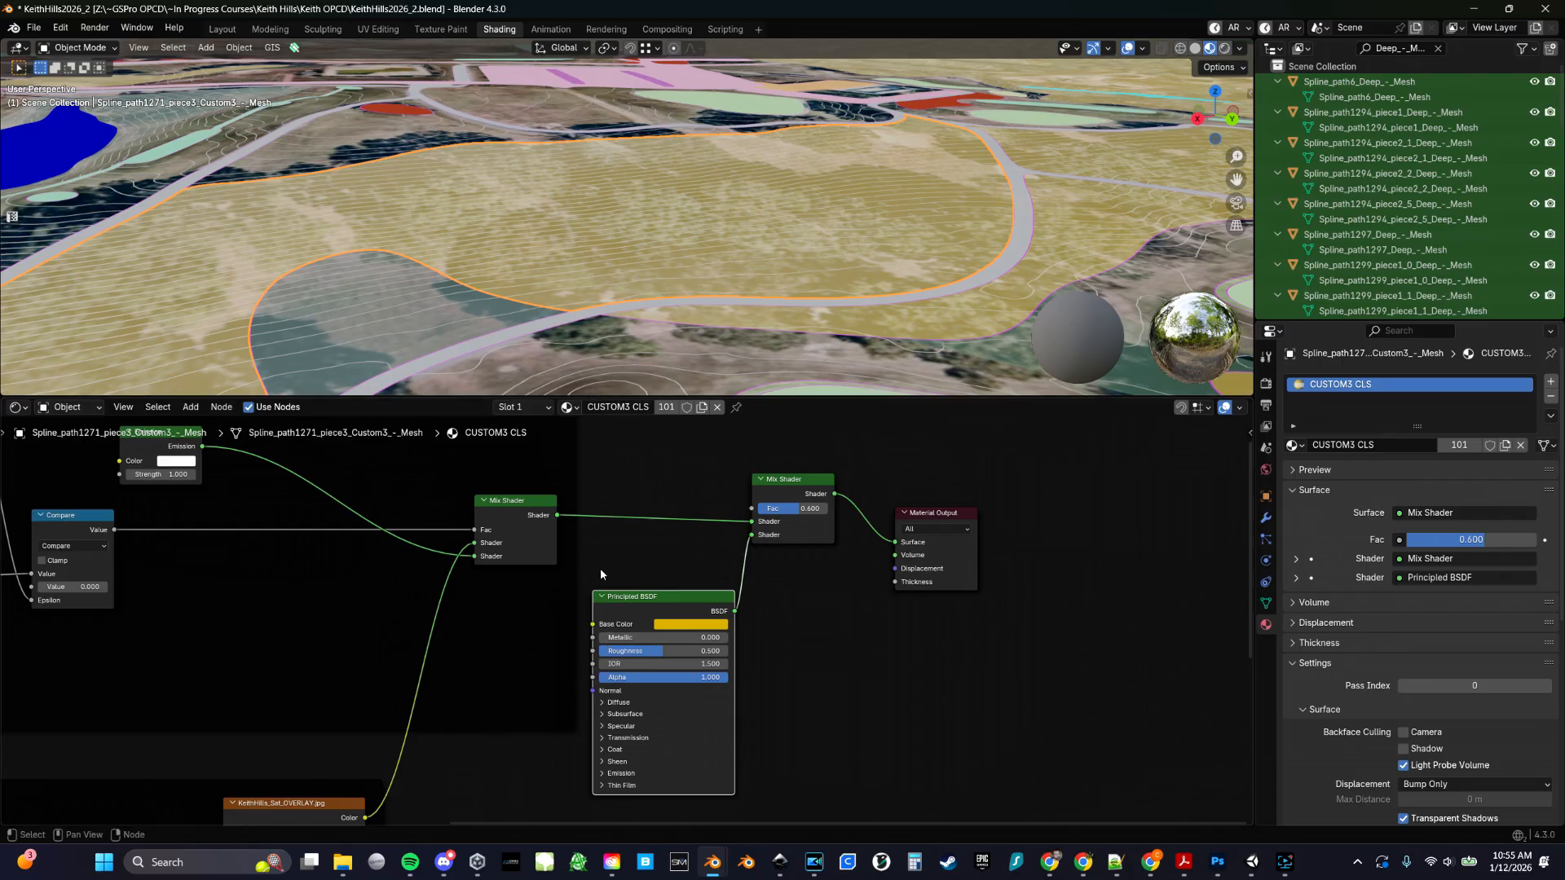
{"action": "left_click_drag", "start_coordinate": [529, 517], "coordinate": [511, 502]}
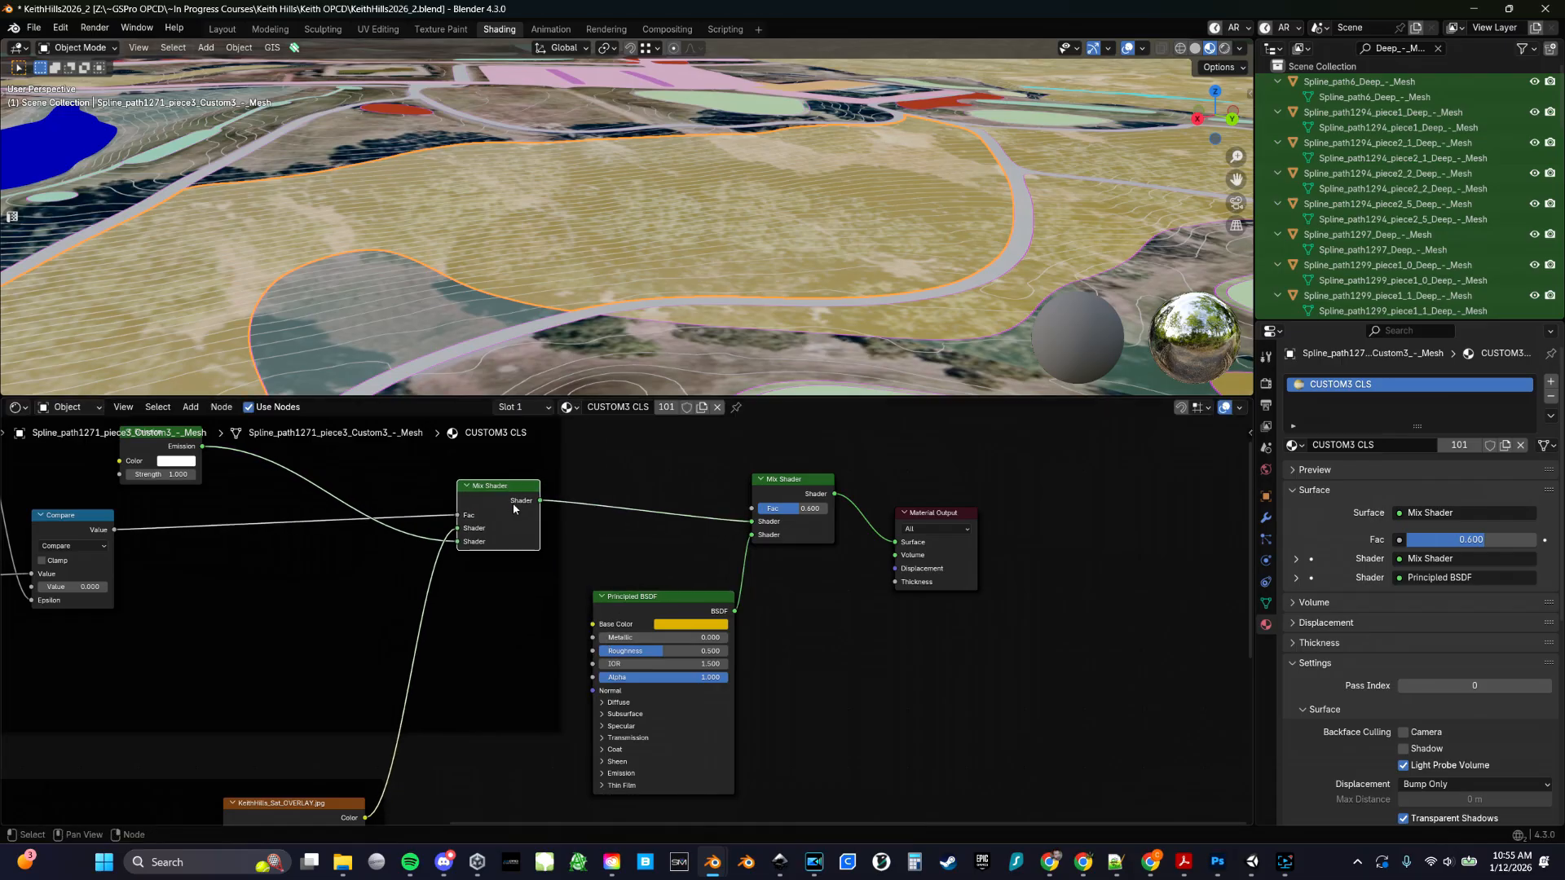
{"action": "scroll", "coordinate": [476, 585], "scroll_direction": "down", "scroll_amount": 1}
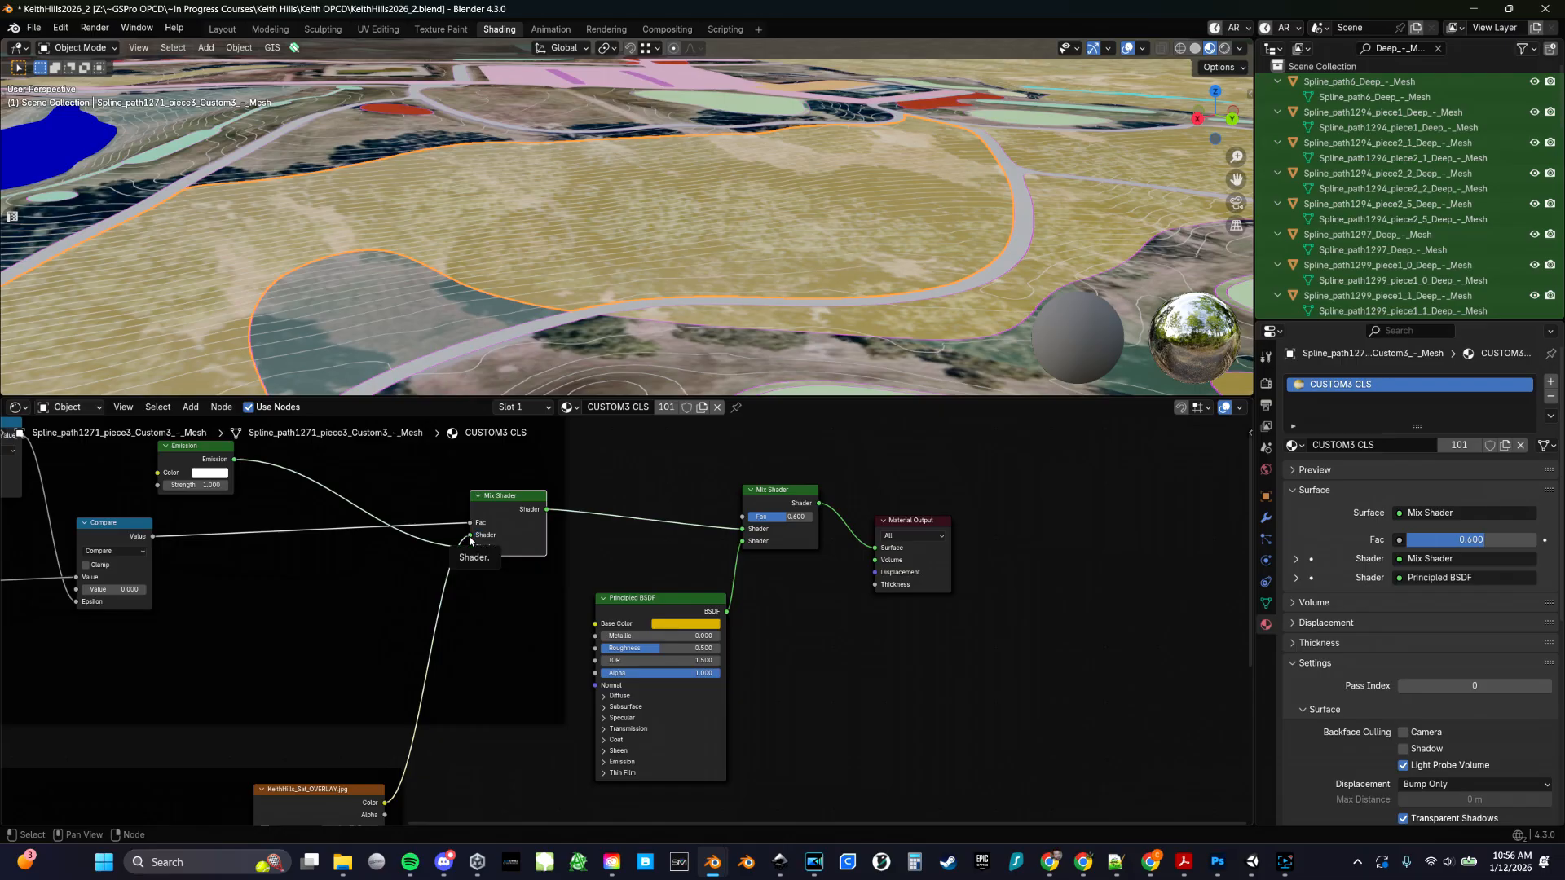
Try linking the Principled BSDF into the first Mix Shader and the Emission into the final one, and move the Principled BSDF aside
{"action": "left_click_drag", "start_coordinate": [742, 543], "coordinate": [483, 557]}
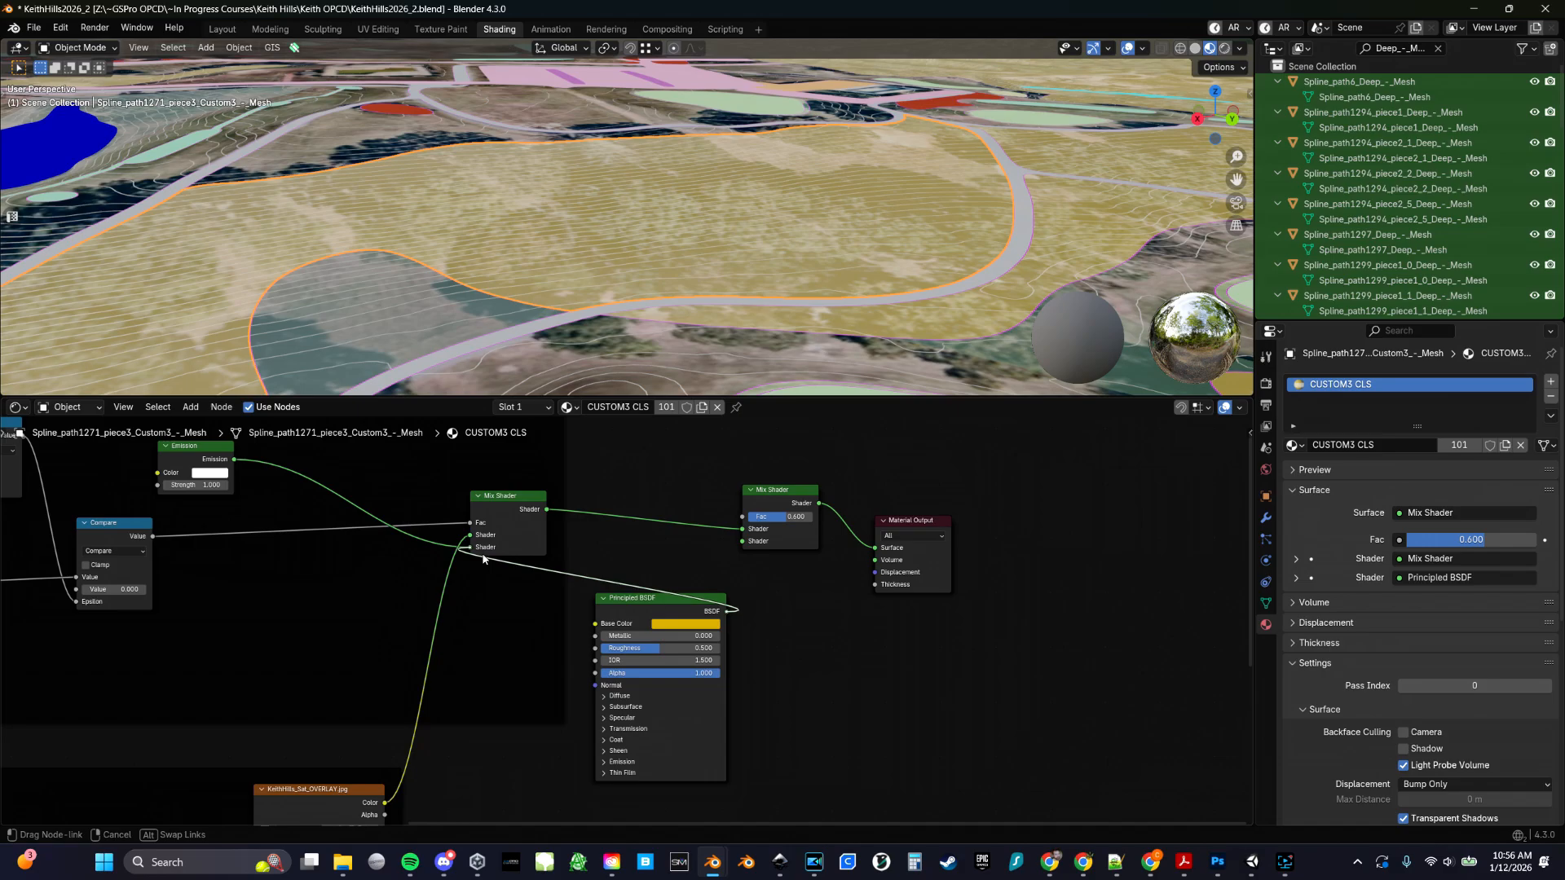
{"action": "left_click_drag", "start_coordinate": [483, 560], "coordinate": [483, 557]}
{"action": "left_click_drag", "start_coordinate": [234, 459], "coordinate": [741, 541]}
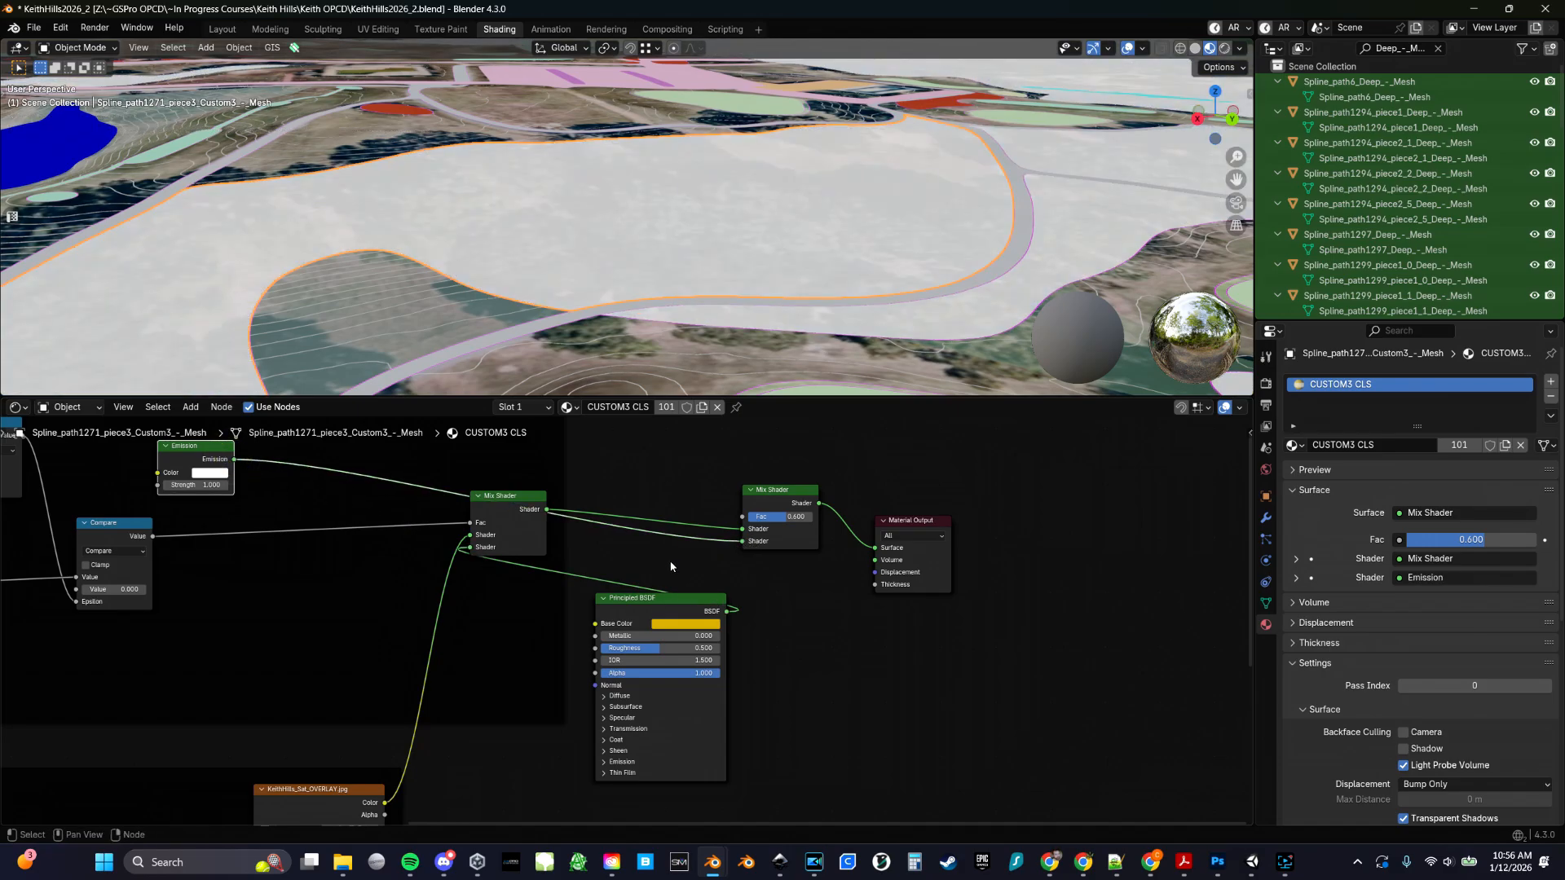
{"action": "left_click_drag", "start_coordinate": [606, 599], "coordinate": [462, 629]}
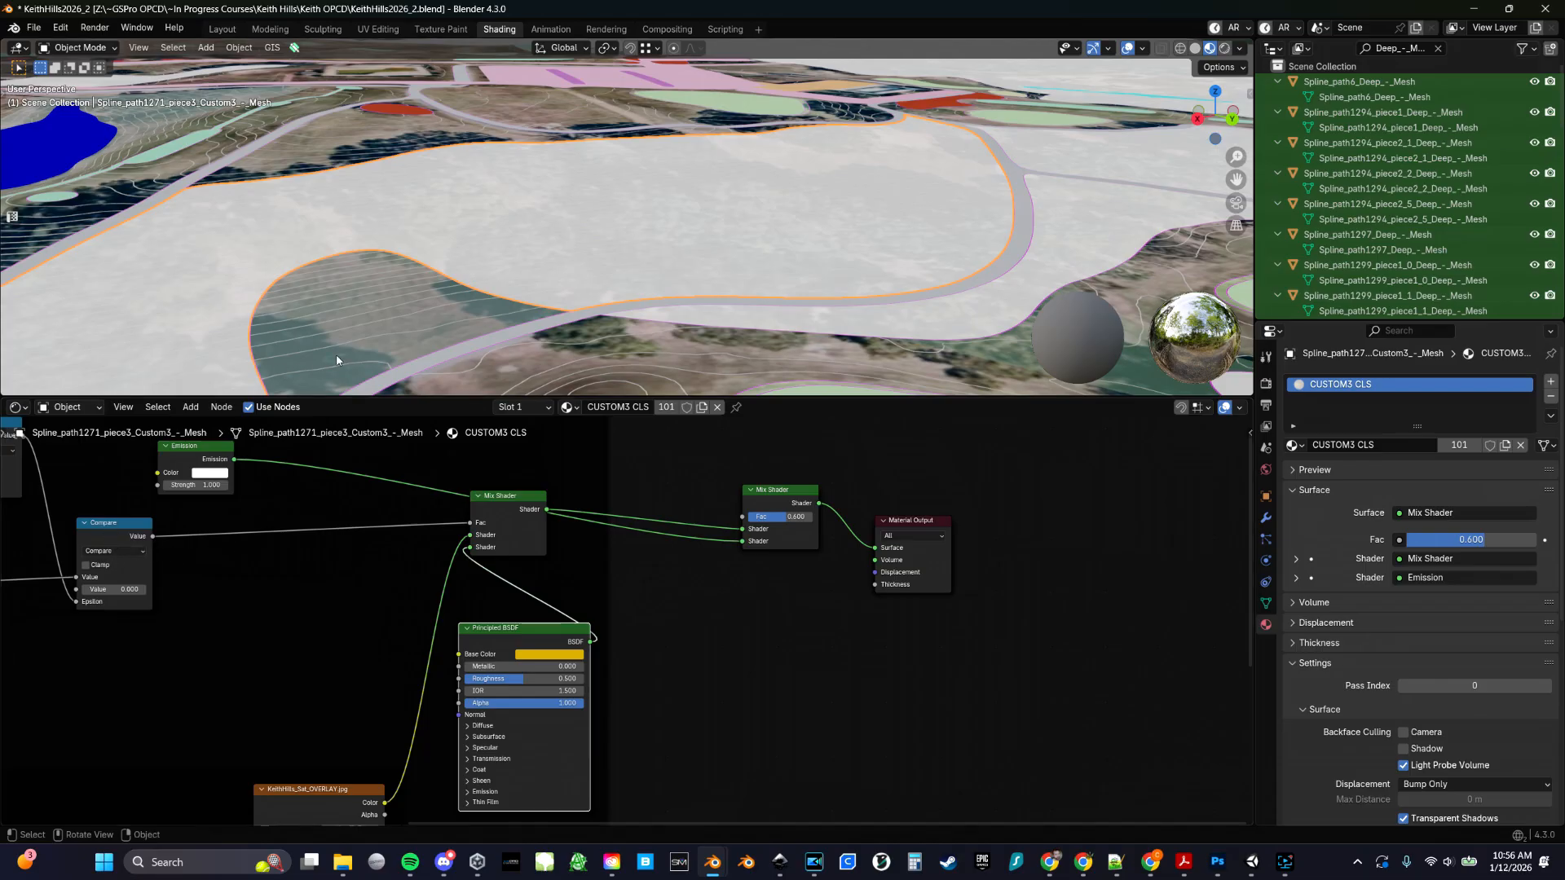
Undo the Principled BSDF move and the swapped shader links
{"action": "key", "text": "ctrl+z"}
{"action": "key", "text": "ctrl+z"}
{"action": "key", "text": "ctrl+z"}
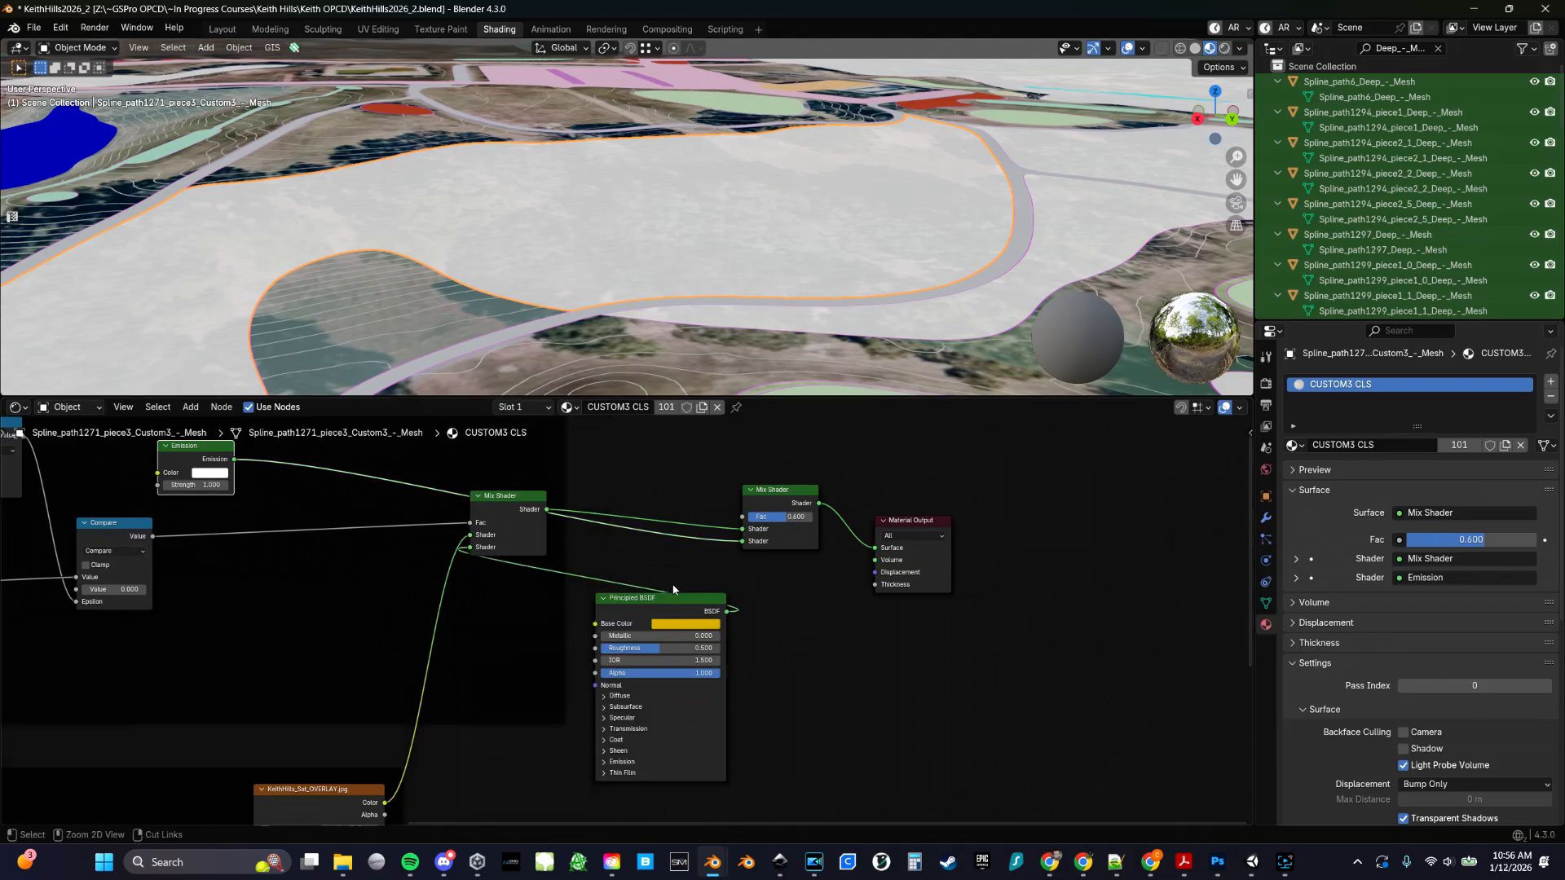
{"action": "key", "text": "ctrl+z"}
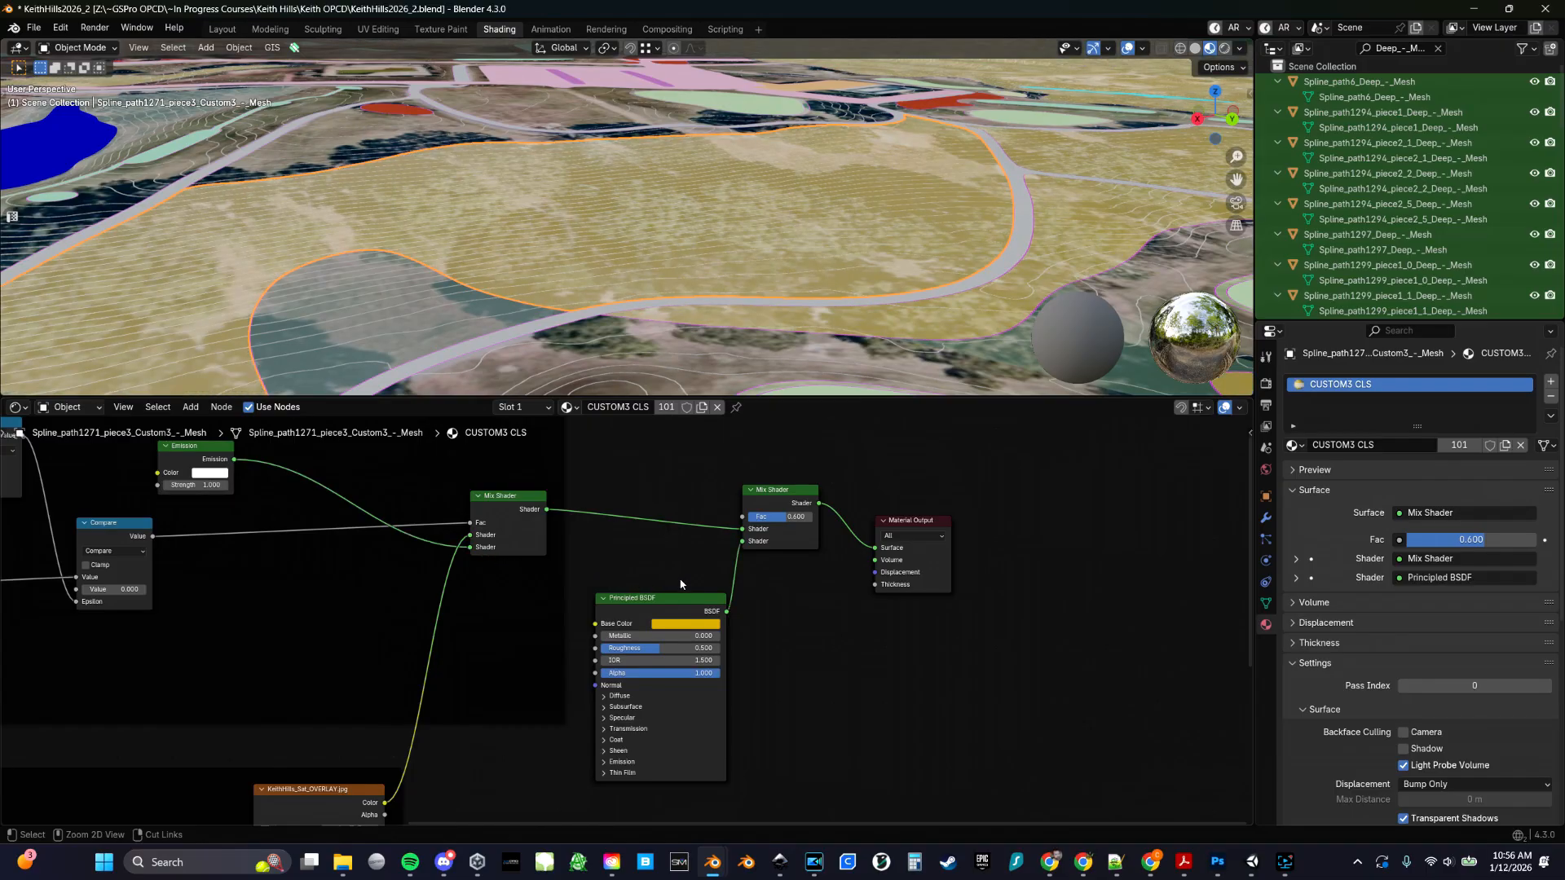
Return to the Layout workspace and compare the course in solid and material preview shading
{"action": "middle_click_drag", "start_coordinate": [726, 356], "coordinate": [677, 321]}
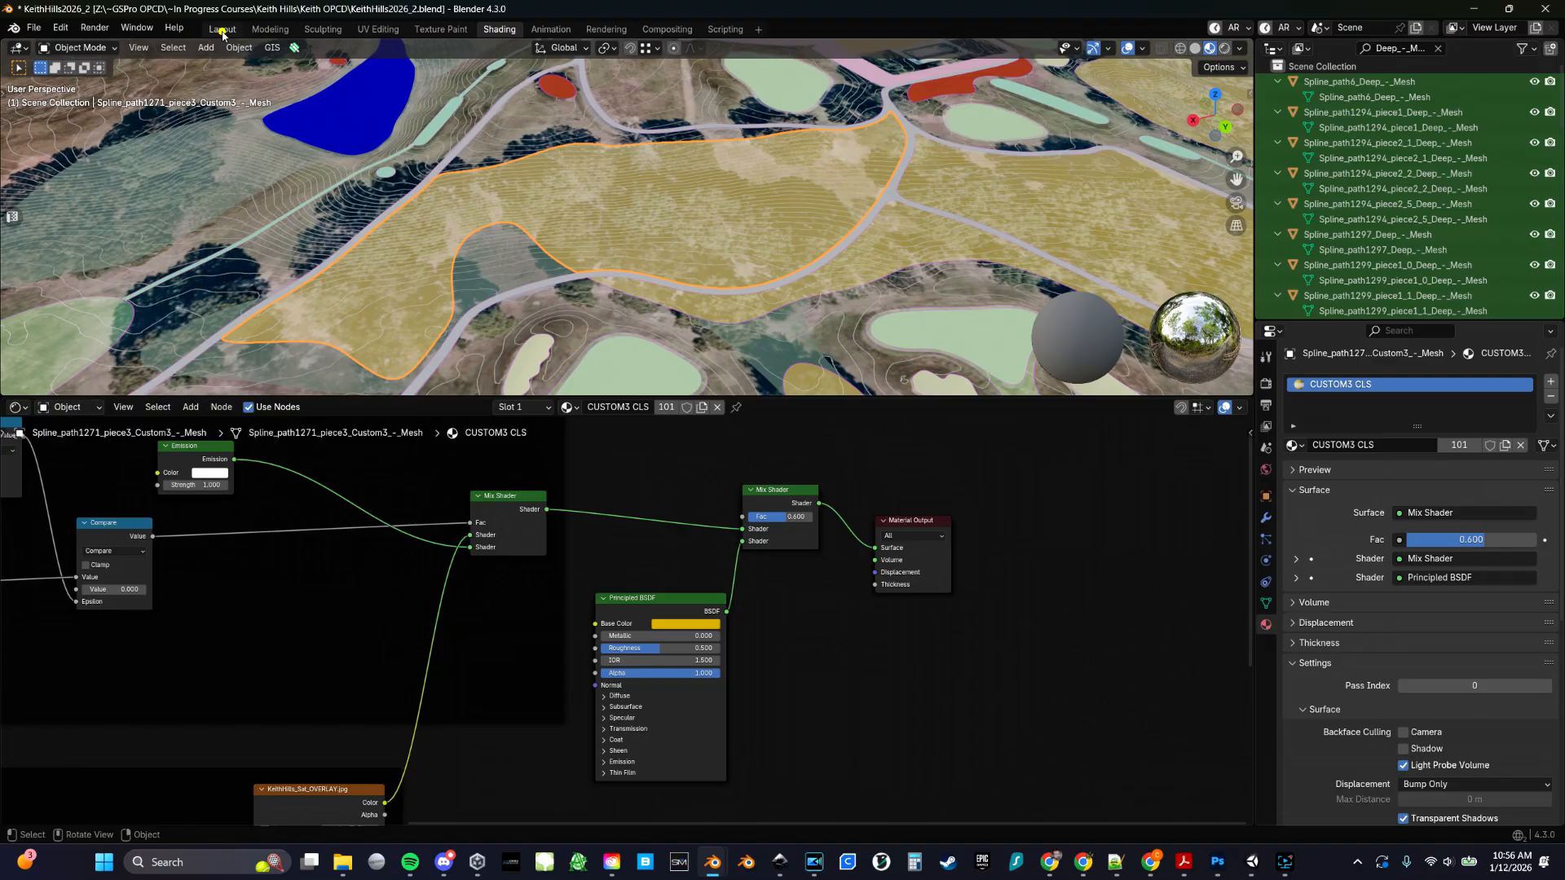
{"action": "left_click", "coordinate": [221, 31]}
{"action": "middle_click_drag", "start_coordinate": [750, 437], "coordinate": [750, 412]}
{"action": "scroll", "coordinate": [752, 486], "scroll_direction": "down", "scroll_amount": 2}
{"action": "middle_click_drag", "start_coordinate": [774, 590], "coordinate": [730, 514], "text": "shift"}
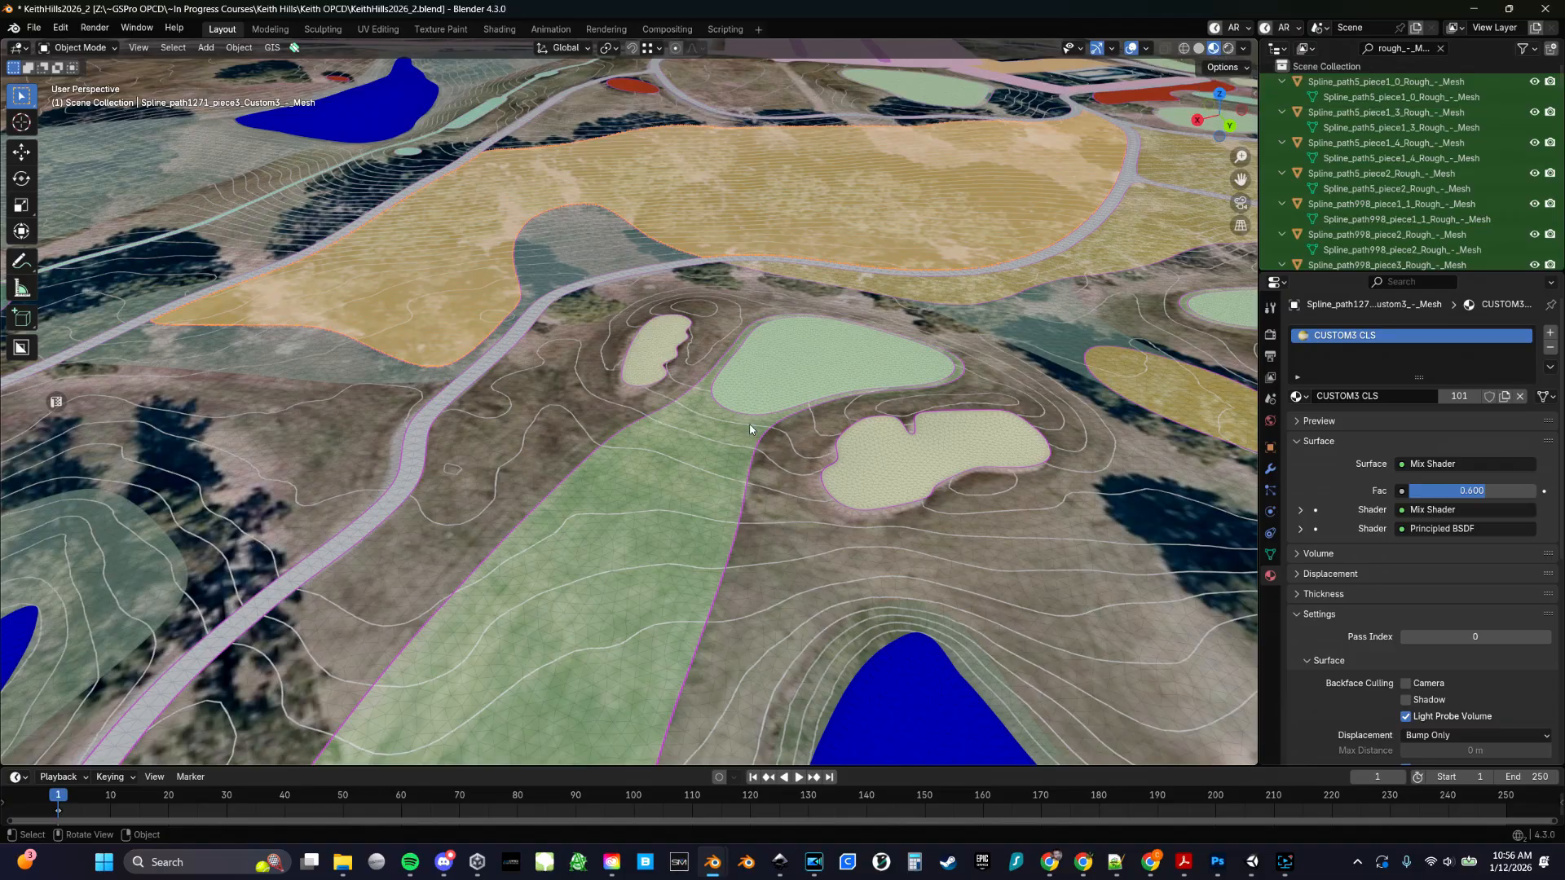
{"action": "middle_click_drag", "start_coordinate": [751, 429], "coordinate": [763, 423]}
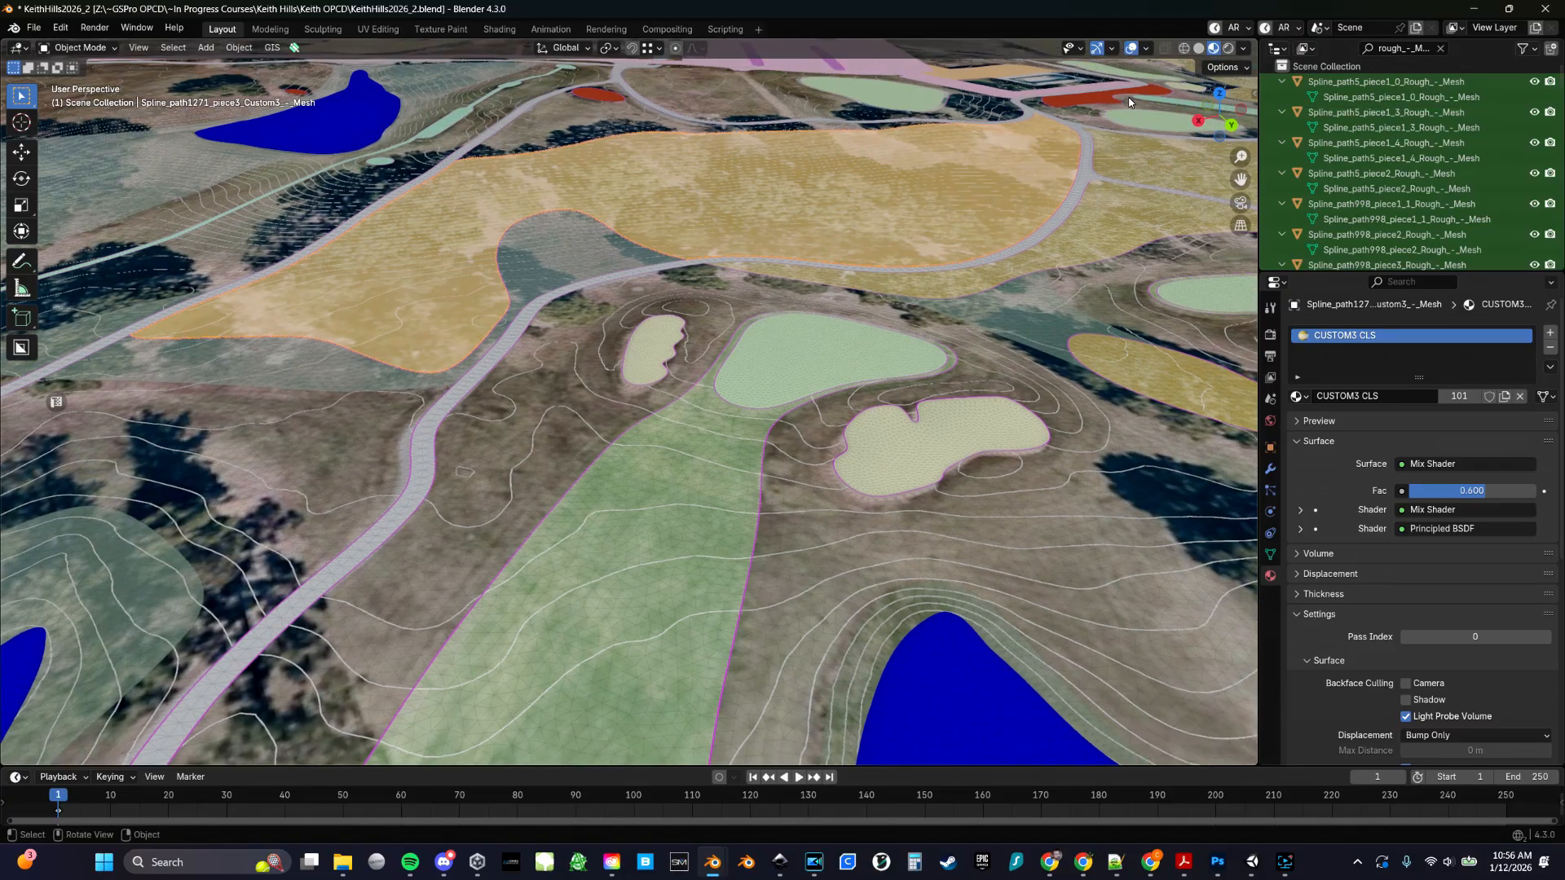
{"action": "left_click", "coordinate": [1197, 49]}
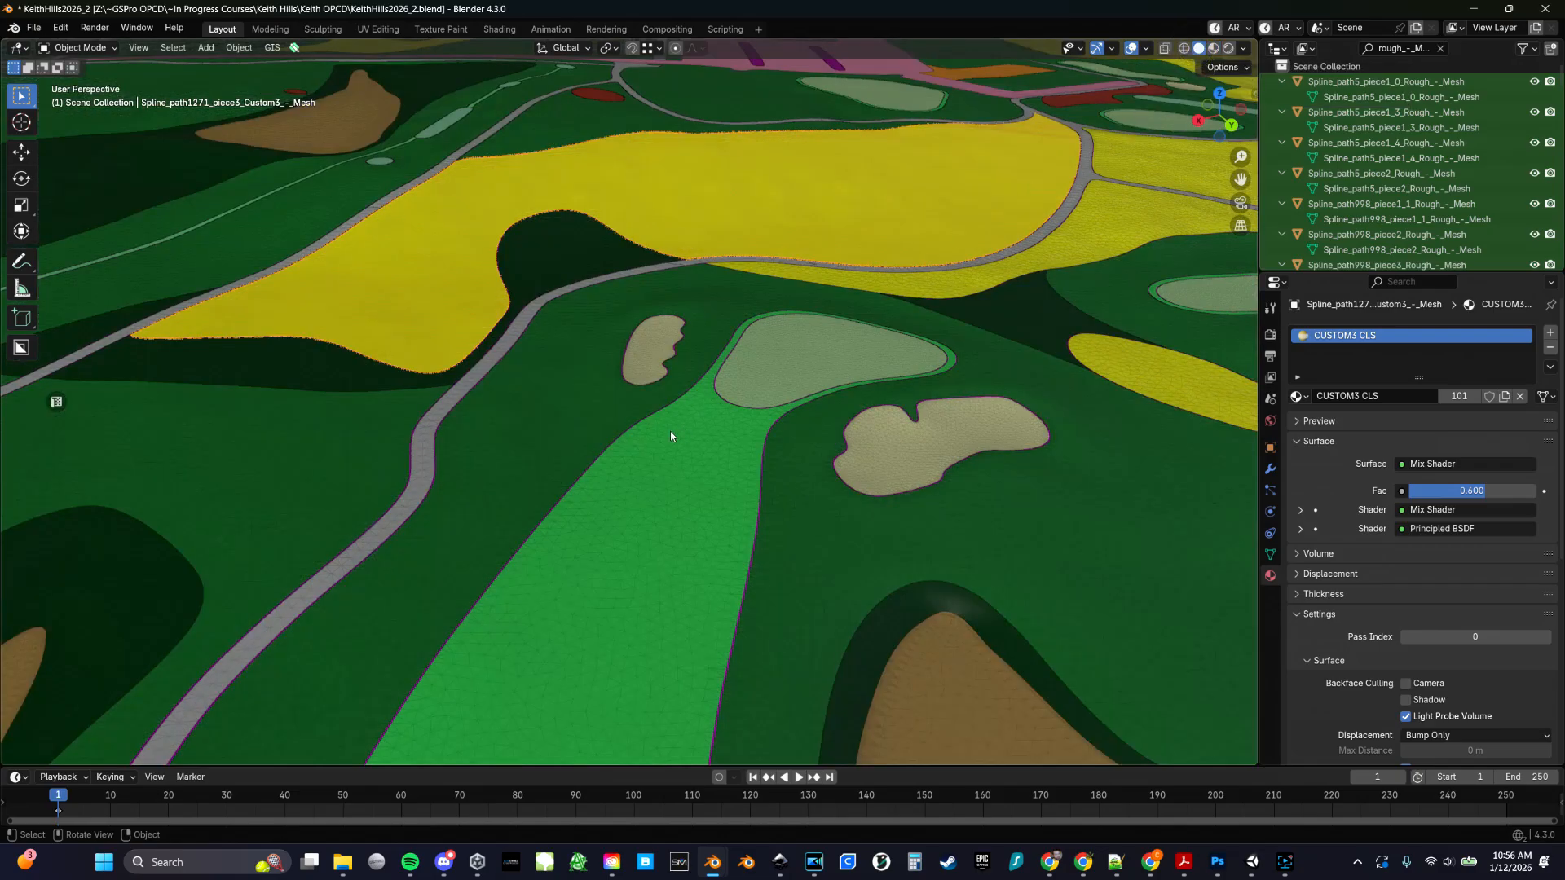
{"action": "mouse_move", "coordinate": [703, 373]}
{"action": "middle_mouse_down"}
{"action": "mouse_move", "coordinate": [693, 393]}
{"action": "mouse_move", "coordinate": [649, 398]}
{"action": "mouse_move", "coordinate": [713, 352]}
{"action": "middle_mouse_up"}
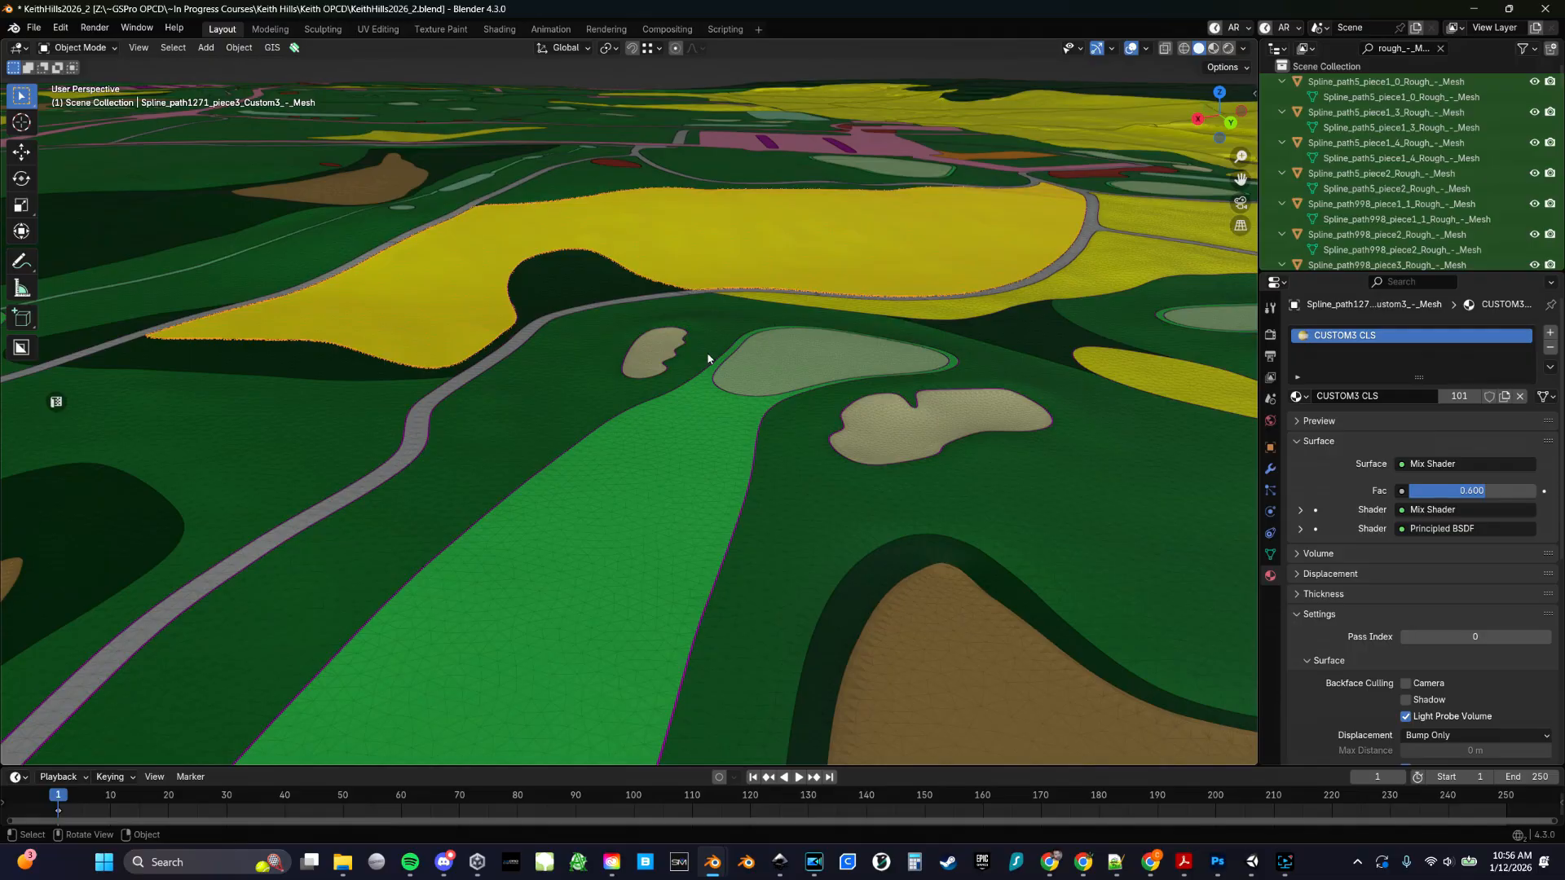
{"action": "left_click", "coordinate": [1213, 48]}
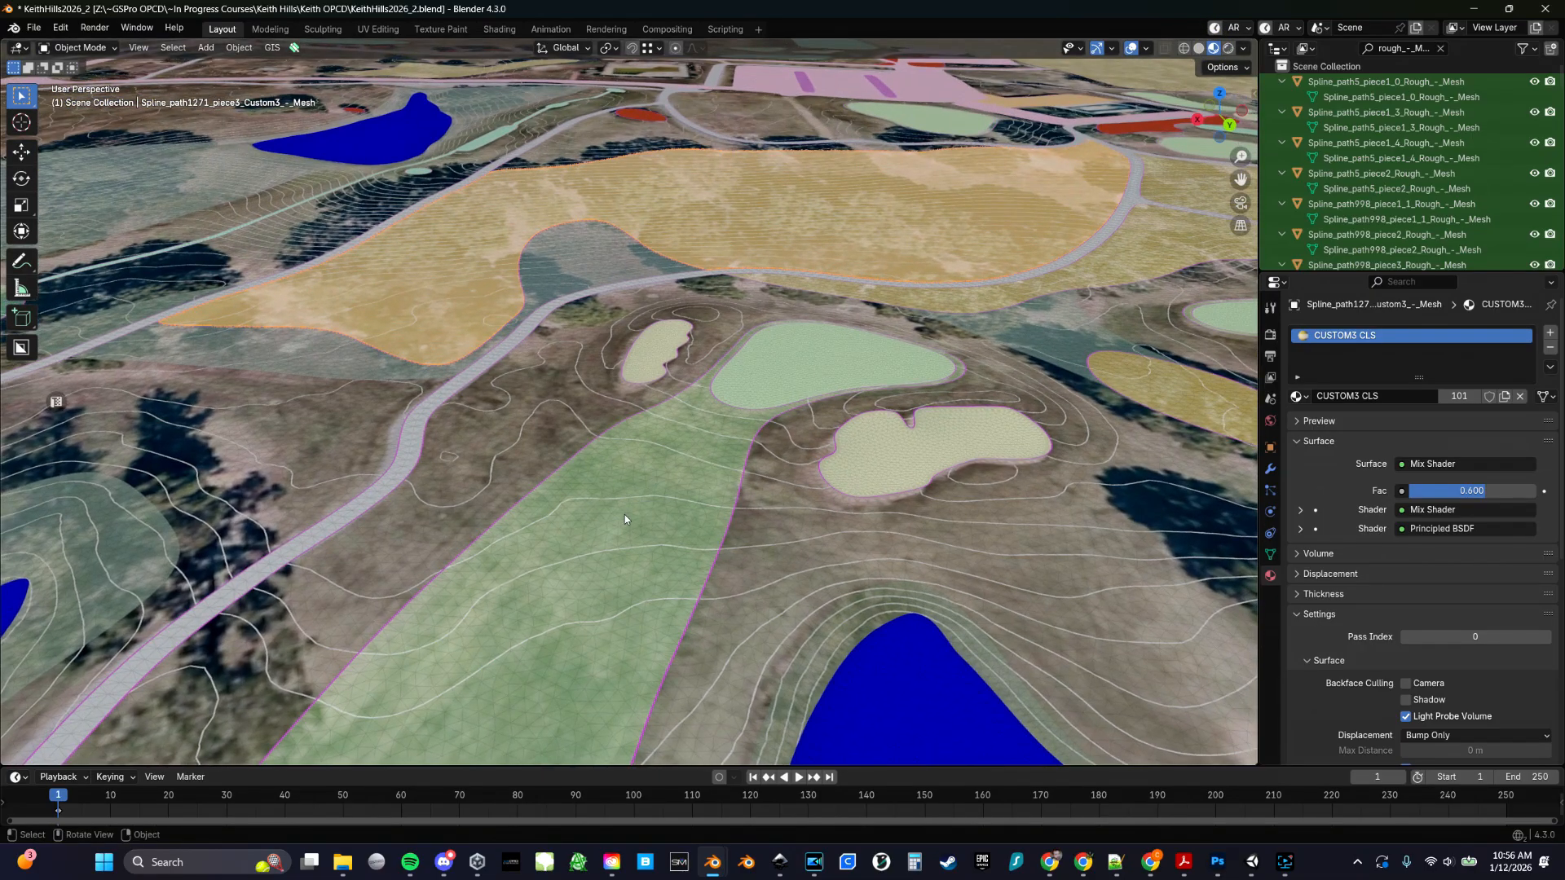
Try raising one rough-mesh vertex between the cart path and fairway about 1 m along Z with proportional editing
{"action": "scroll", "coordinate": [628, 516], "scroll_direction": "up", "scroll_amount": 5}
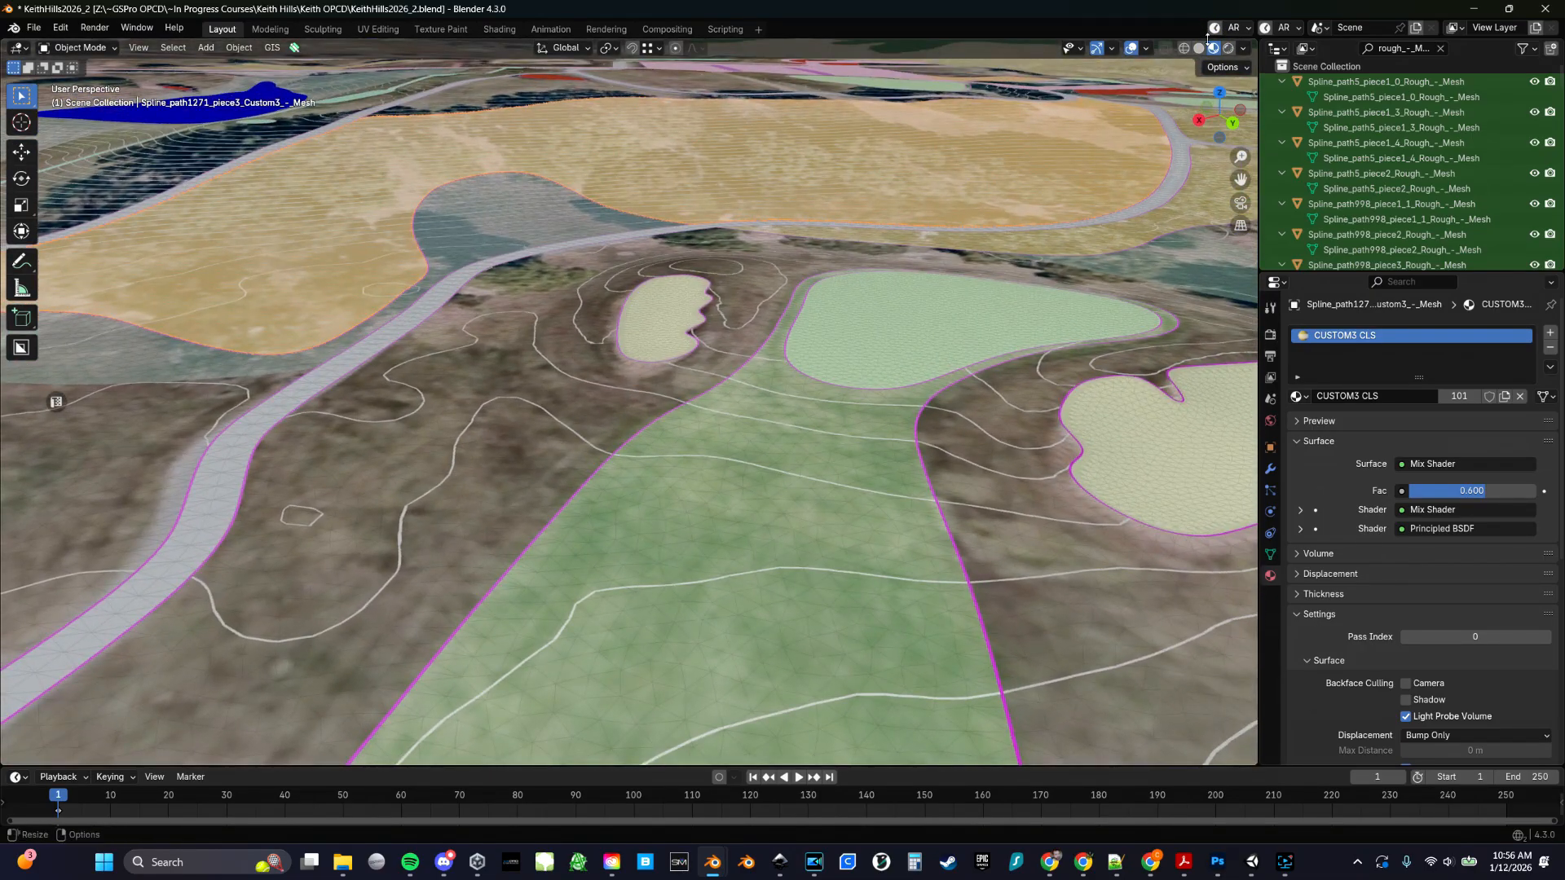
{"action": "left_click", "coordinate": [454, 478]}
{"action": "left_click", "coordinate": [478, 423]}
{"action": "key", "text": "Tab"}
{"action": "left_click", "coordinate": [450, 534]}
{"action": "left_click", "coordinate": [487, 477]}
{"action": "key", "text": "g"}
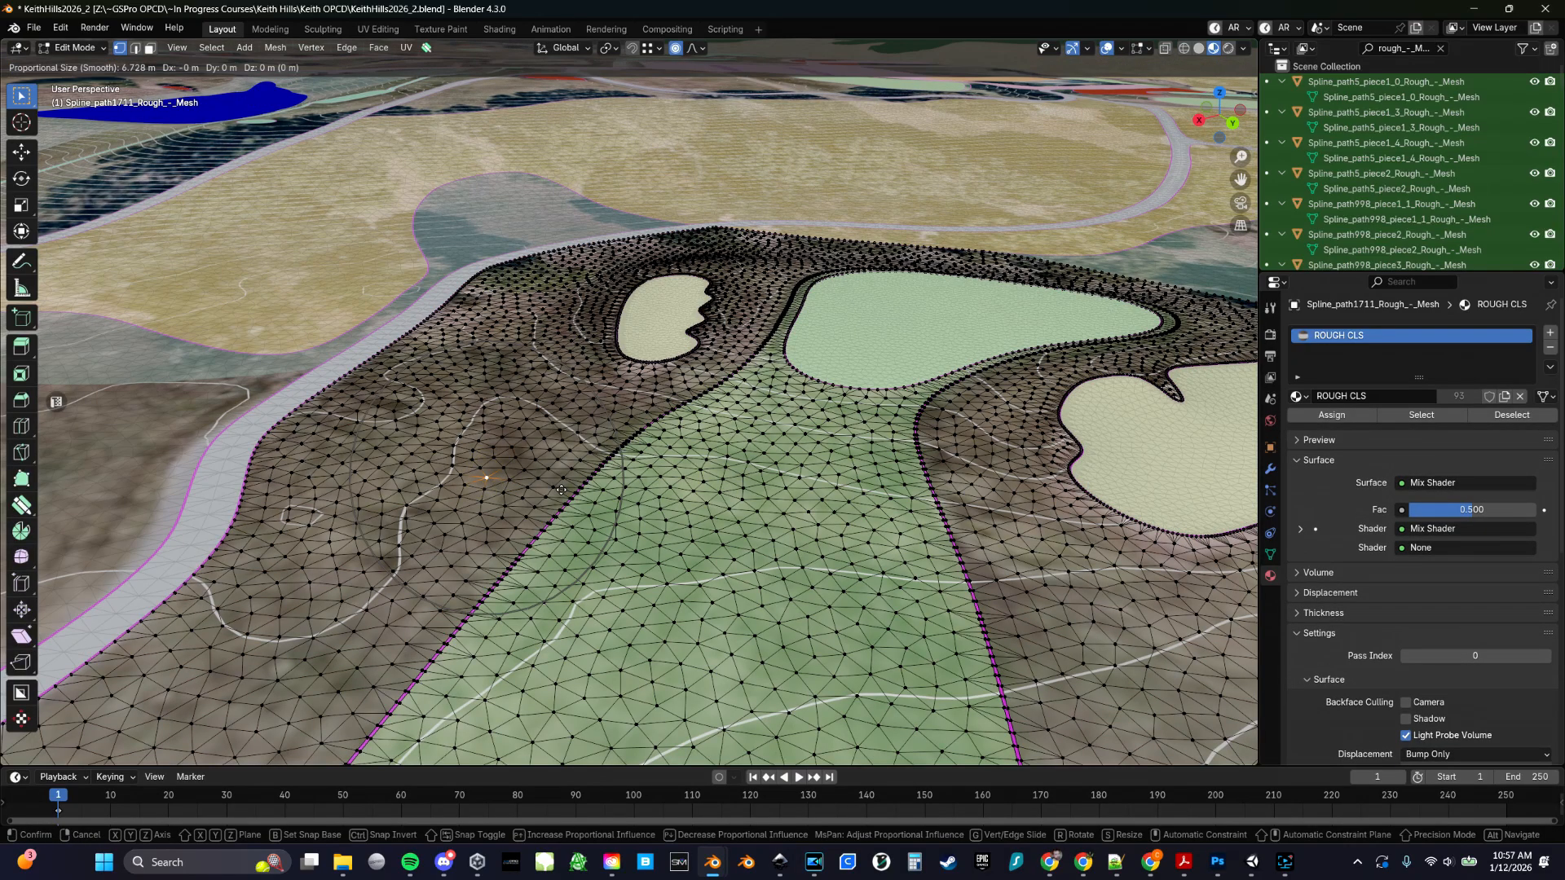
{"action": "key", "text": "z"}
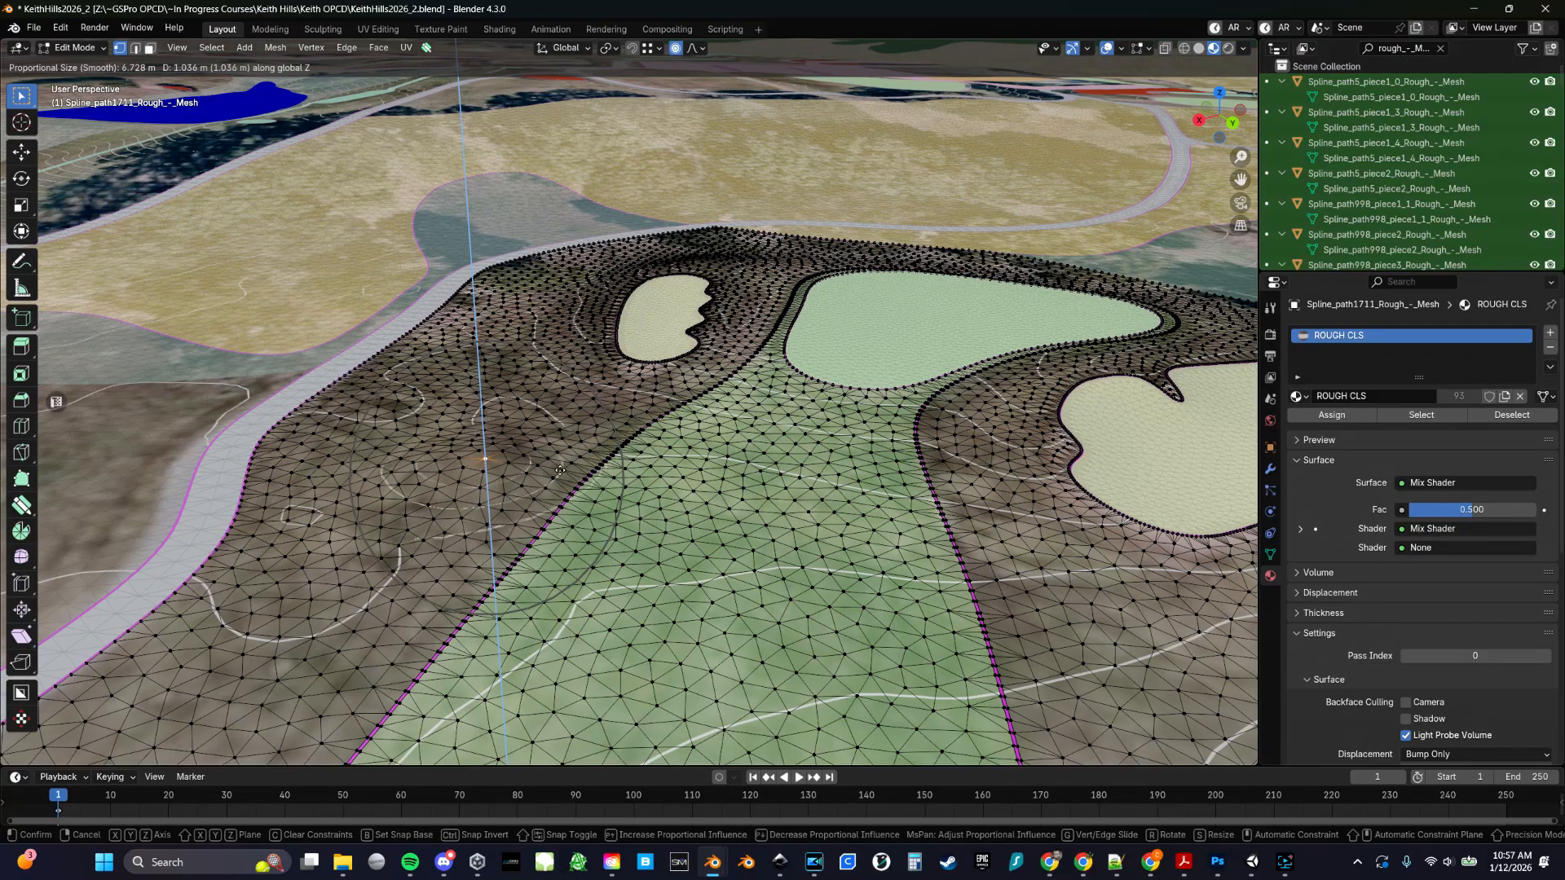
{"action": "left_click", "coordinate": [657, 463]}
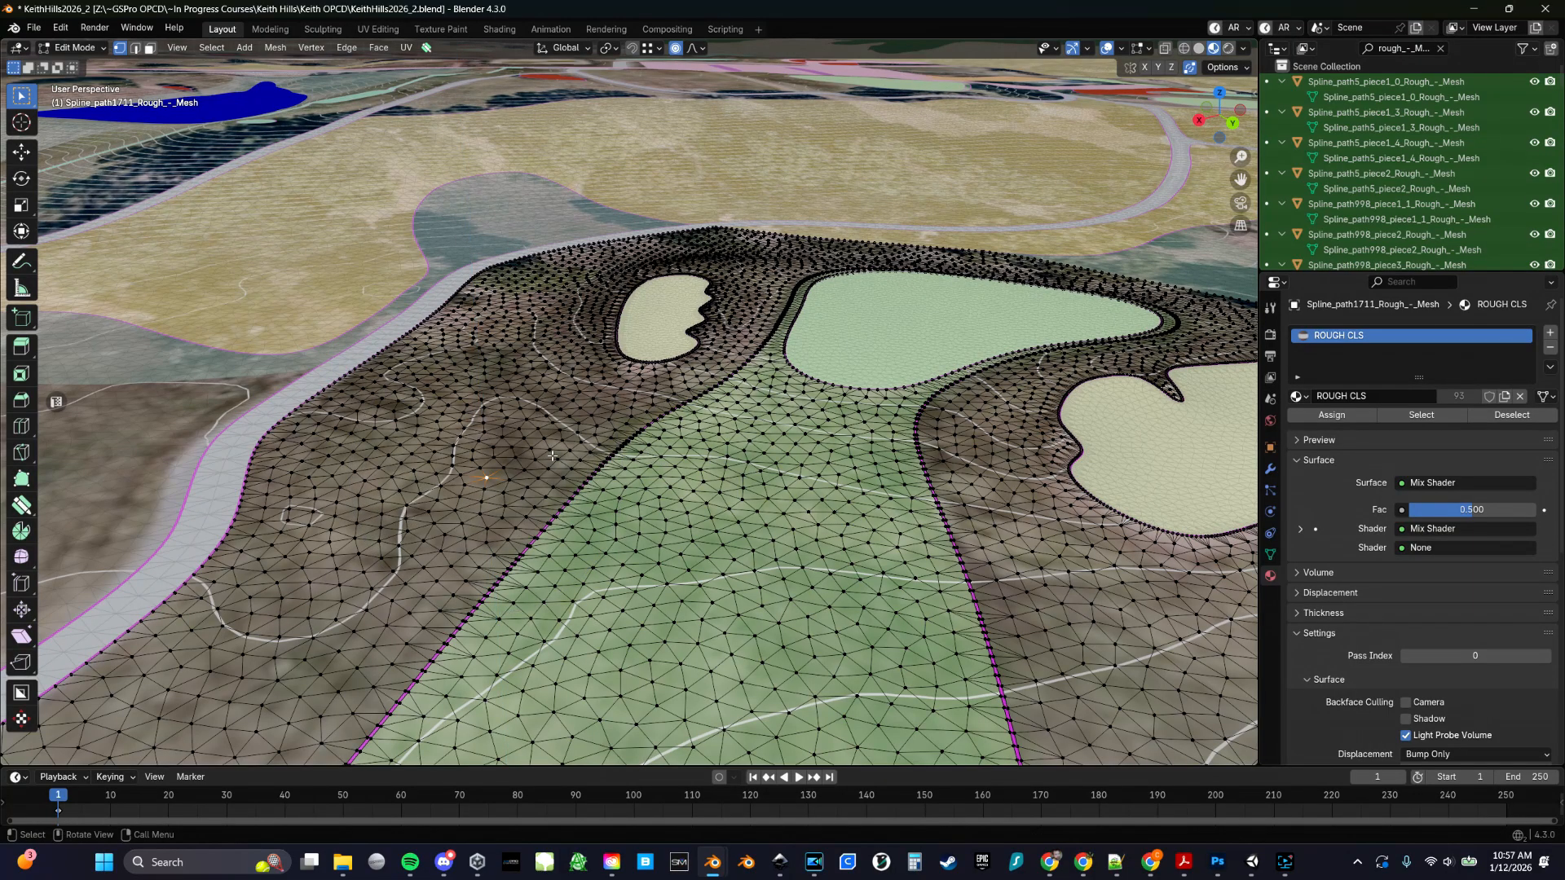
{"action": "scroll", "coordinate": [531, 467], "scroll_direction": "up", "scroll_amount": 3}
{"action": "scroll", "coordinate": [570, 442], "scroll_direction": "down", "scroll_amount": 3}
{"action": "key", "text": "Tab"}
Select the putting green mesh between the two bunkers and frame it closely
{"action": "left_click", "coordinate": [569, 371]}
{"action": "middle_click_drag", "start_coordinate": [755, 370], "coordinate": [683, 478], "text": "shift"}
{"action": "middle_click_drag", "start_coordinate": [623, 533], "coordinate": [623, 484]}
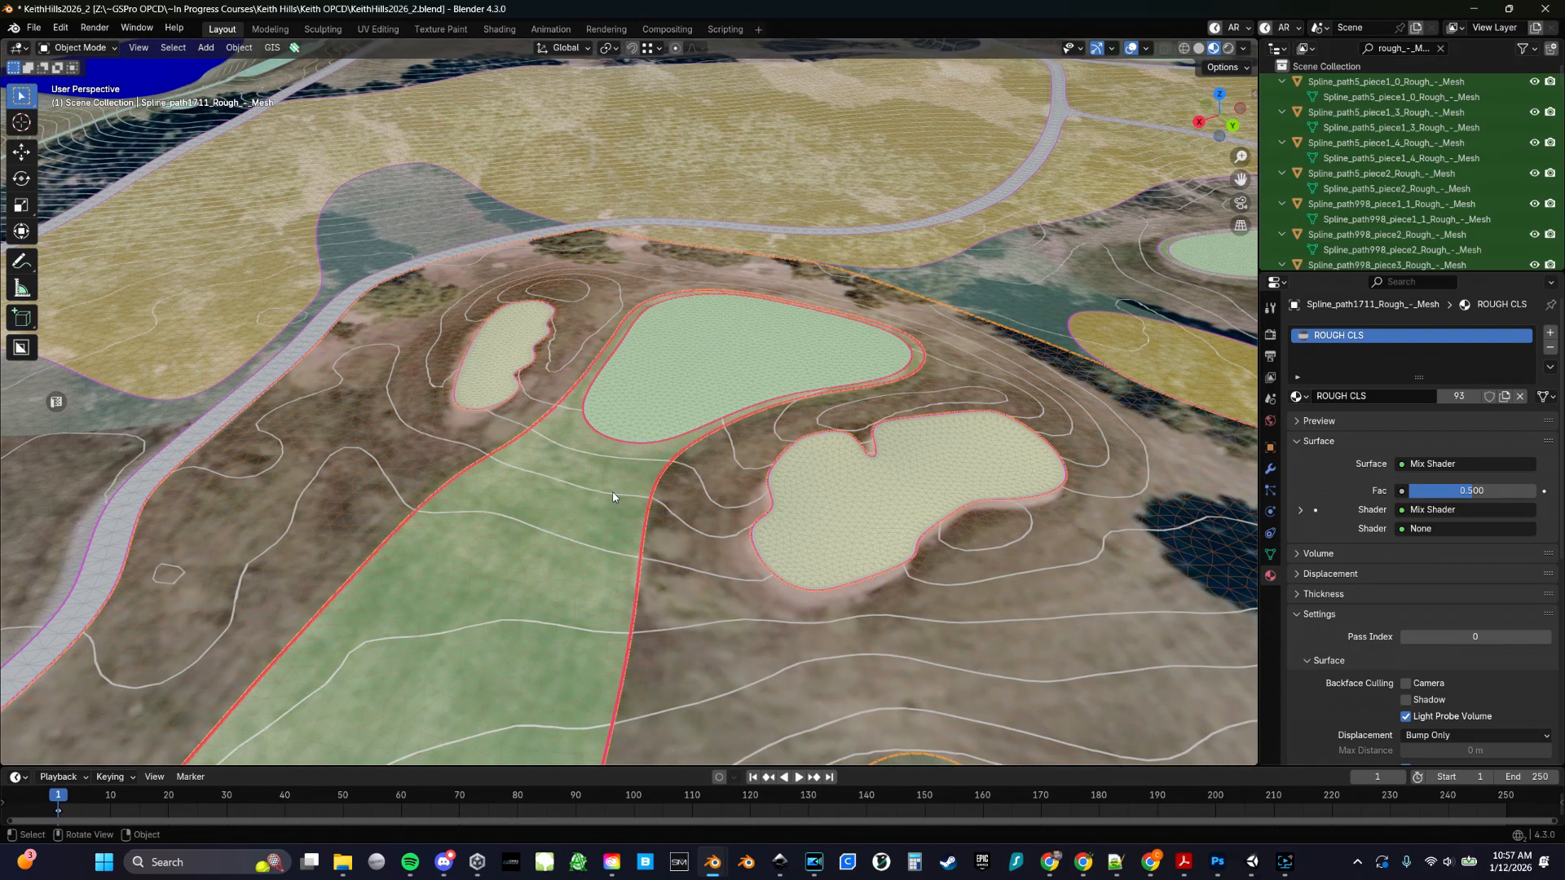
{"action": "key", "text": "super+e"}
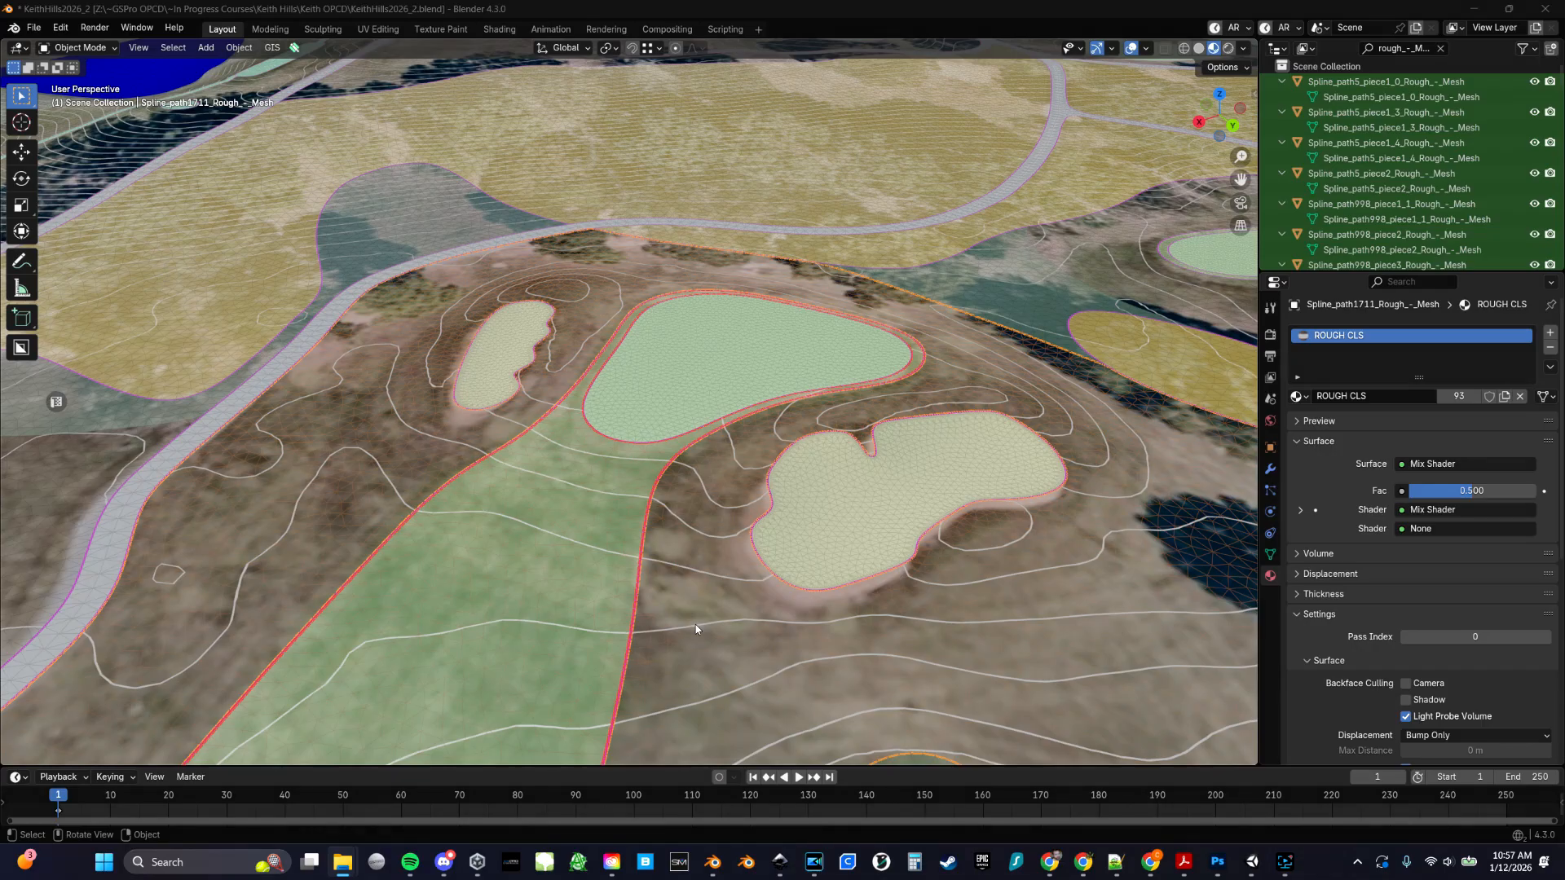
{"action": "left_click", "coordinate": [688, 365]}
{"action": "middle_click_drag", "start_coordinate": [688, 364], "coordinate": [683, 398]}
{"action": "scroll", "coordinate": [683, 398], "scroll_direction": "up", "scroll_amount": 6}
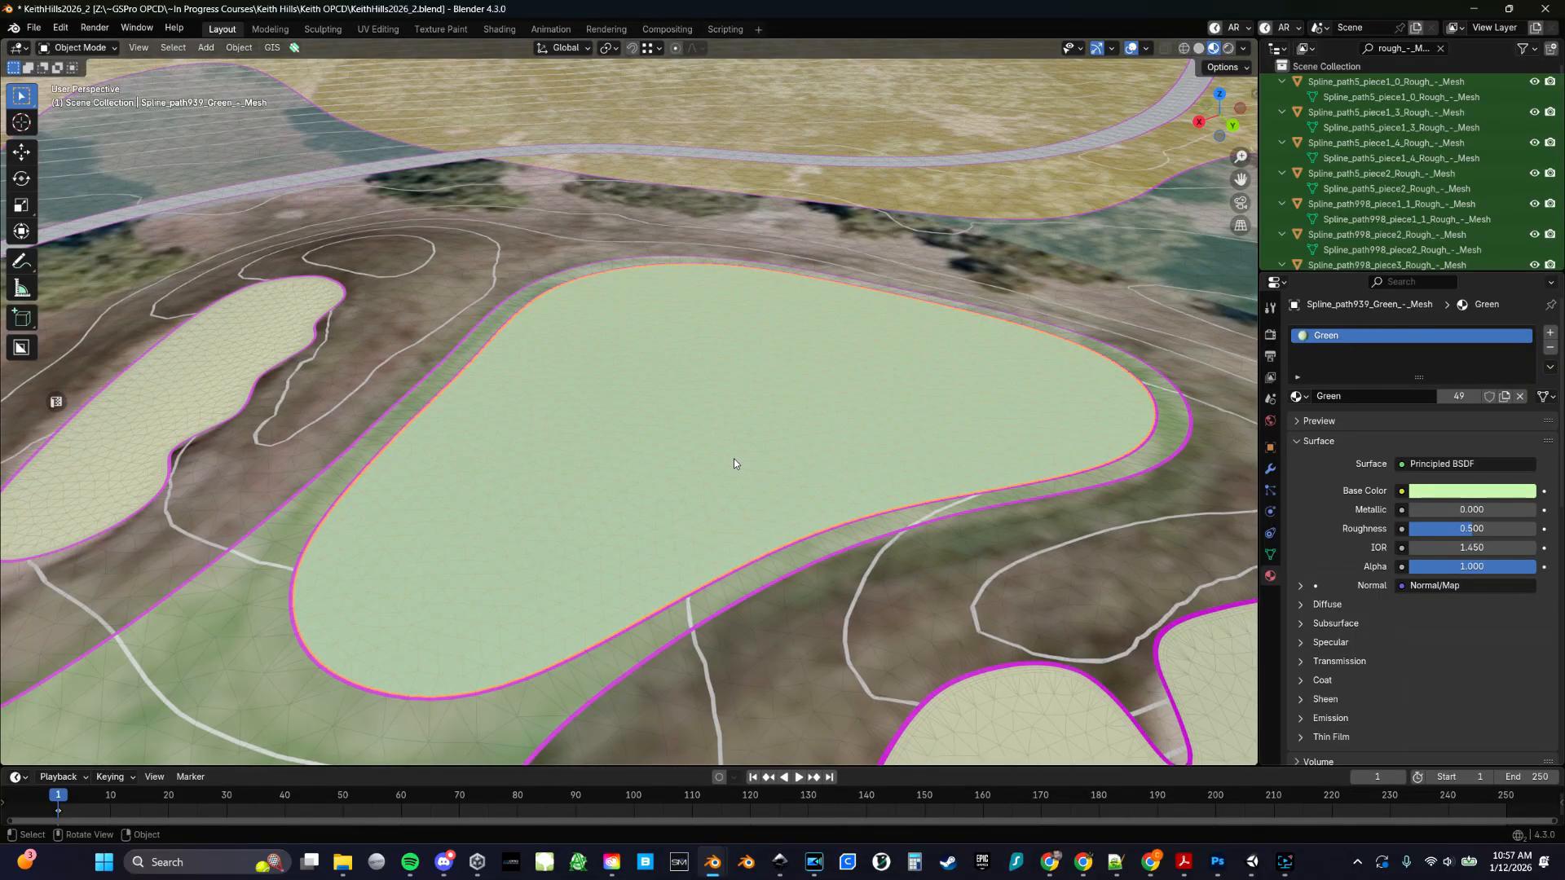
{"action": "mouse_move", "coordinate": [637, 445]}
{"action": "middle_mouse_down"}
{"action": "mouse_move", "coordinate": [626, 428]}
{"action": "mouse_move", "coordinate": [642, 438]}
{"action": "mouse_move", "coordinate": [643, 414]}
{"action": "mouse_move", "coordinate": [647, 427]}
{"action": "middle_mouse_up"}
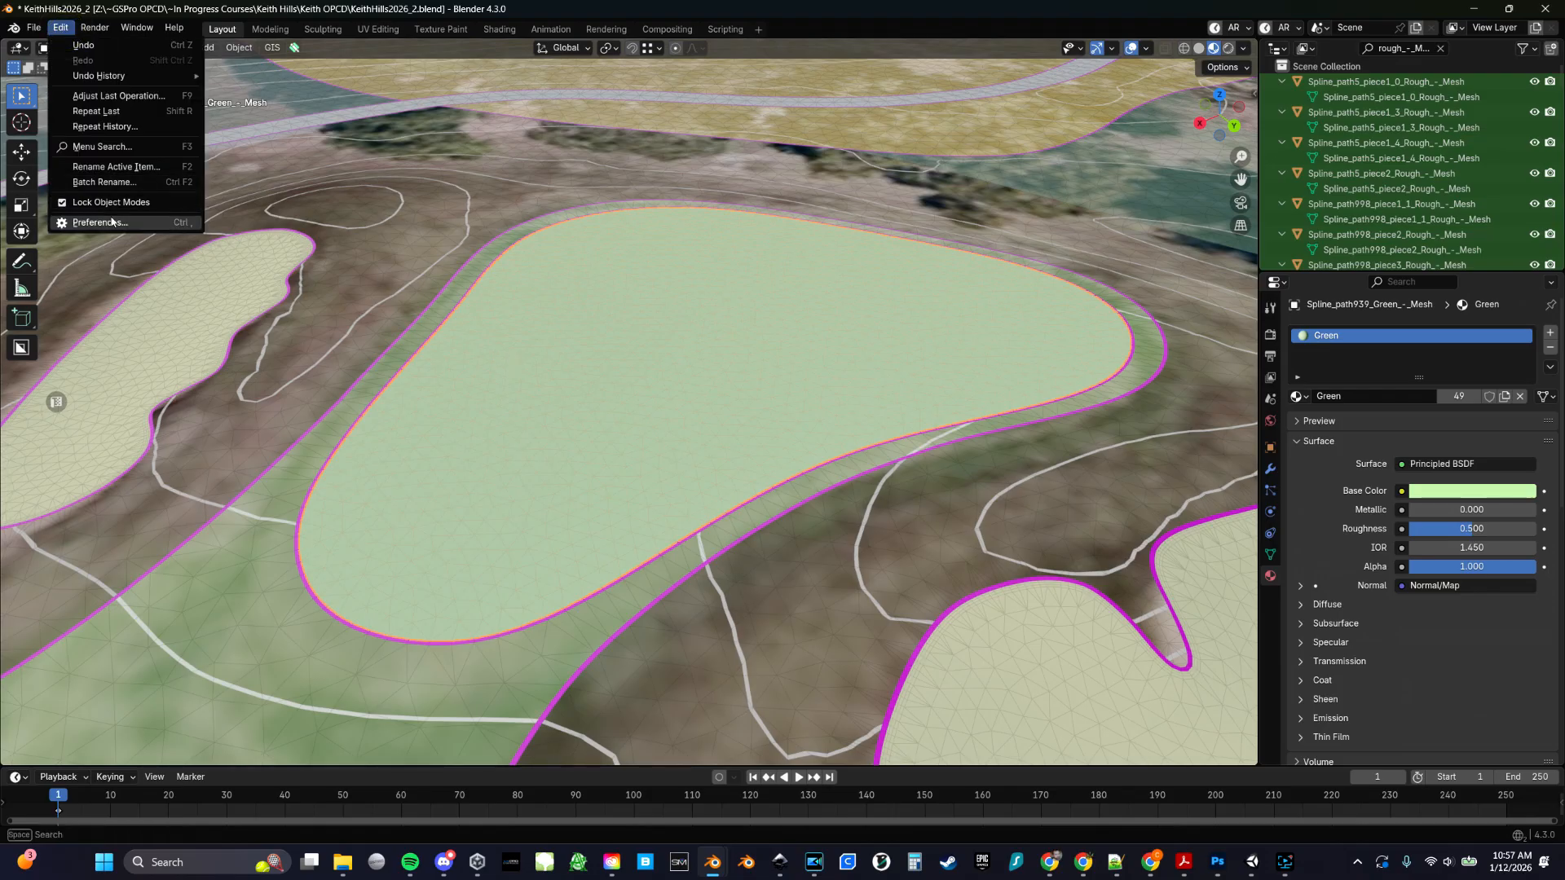
Look up the CE_Slope_Shader.py file offered for installation from disk and the CE Slope Spectrum Shader add-on's details in Preferences
{"action": "left_click", "coordinate": [102, 223]}
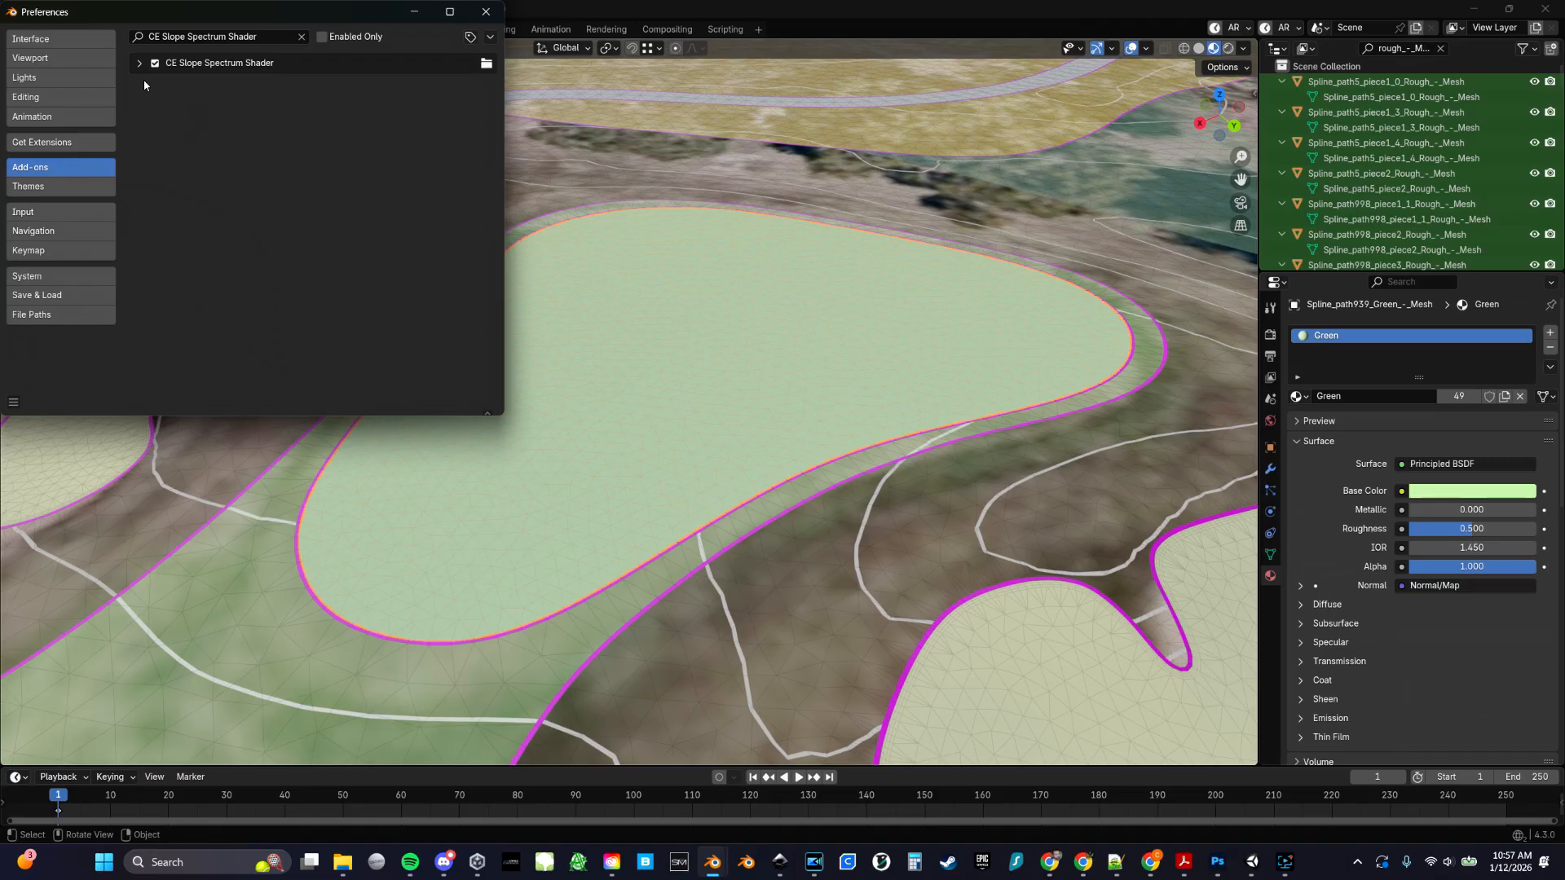
{"action": "left_click", "coordinate": [490, 38]}
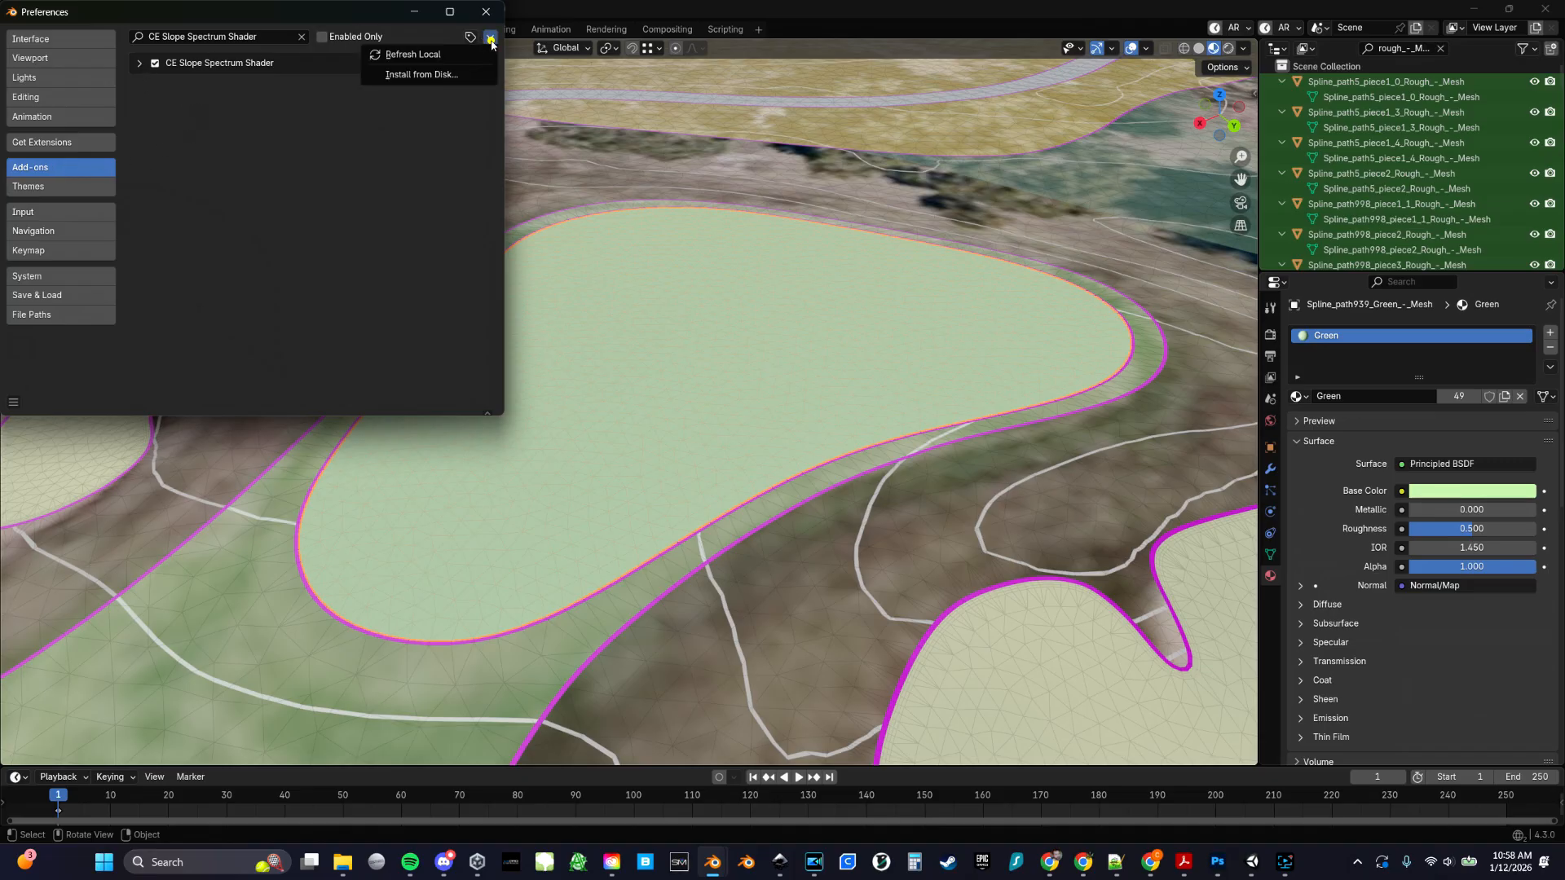
{"action": "left_click", "coordinate": [440, 74]}
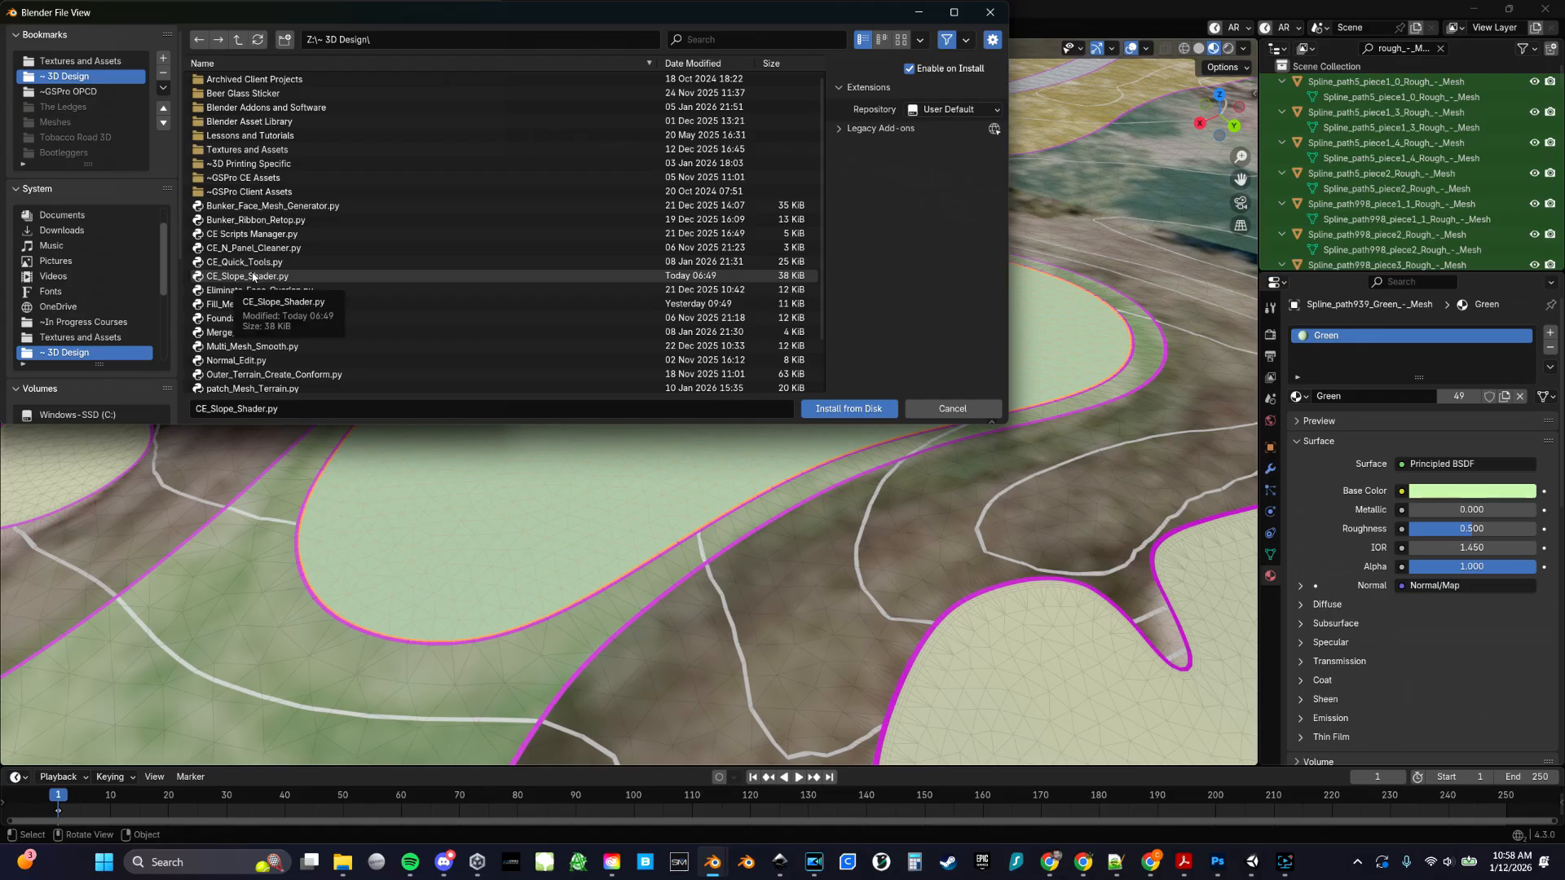
{"action": "left_click", "coordinate": [954, 412]}
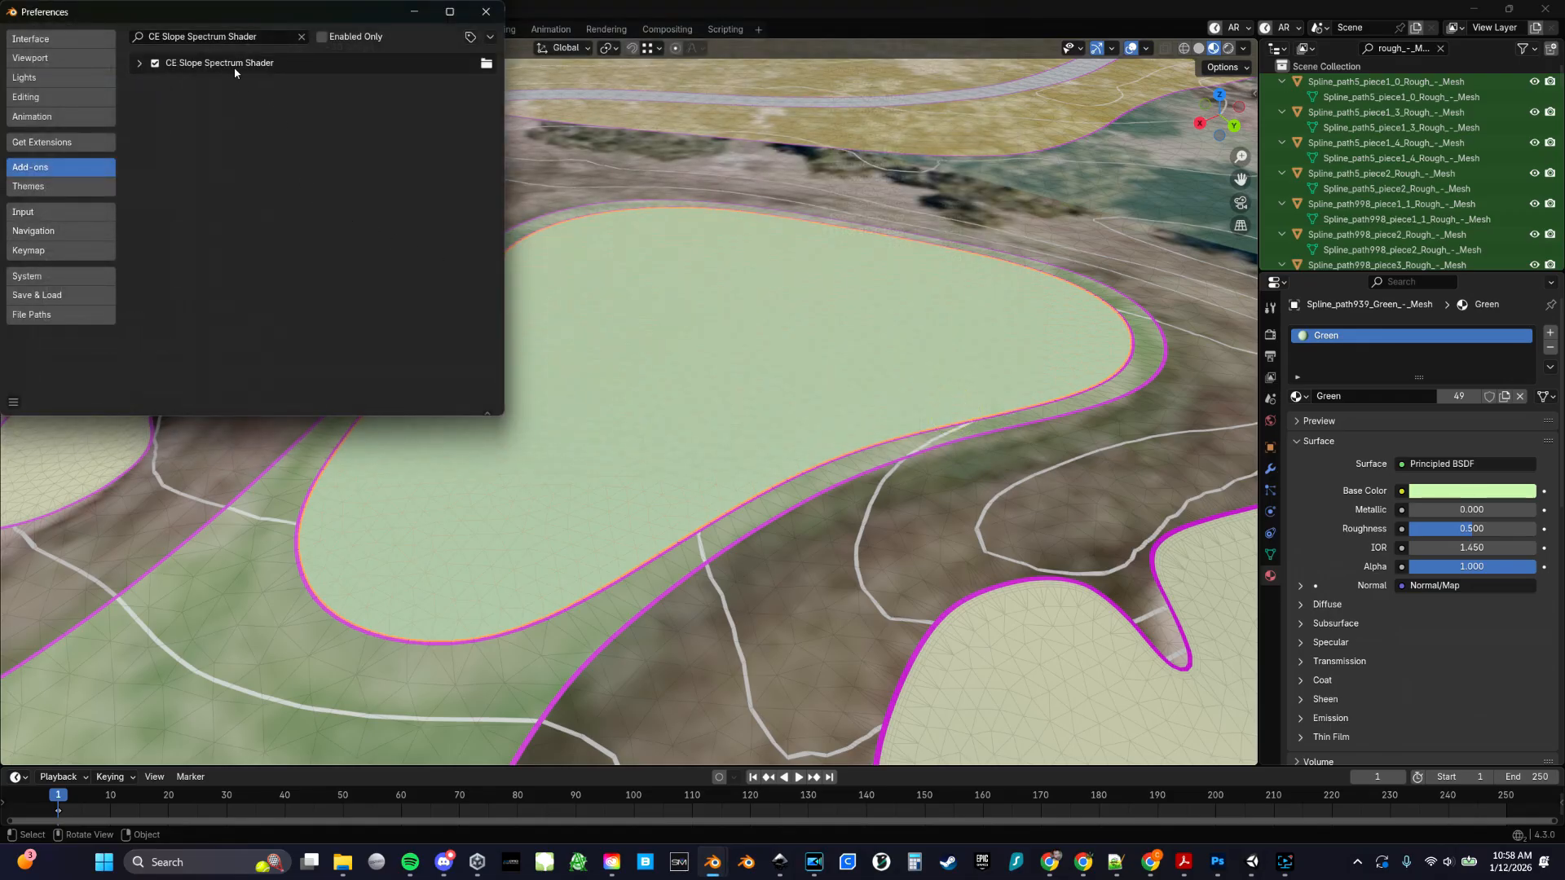
{"action": "left_click", "coordinate": [140, 63]}
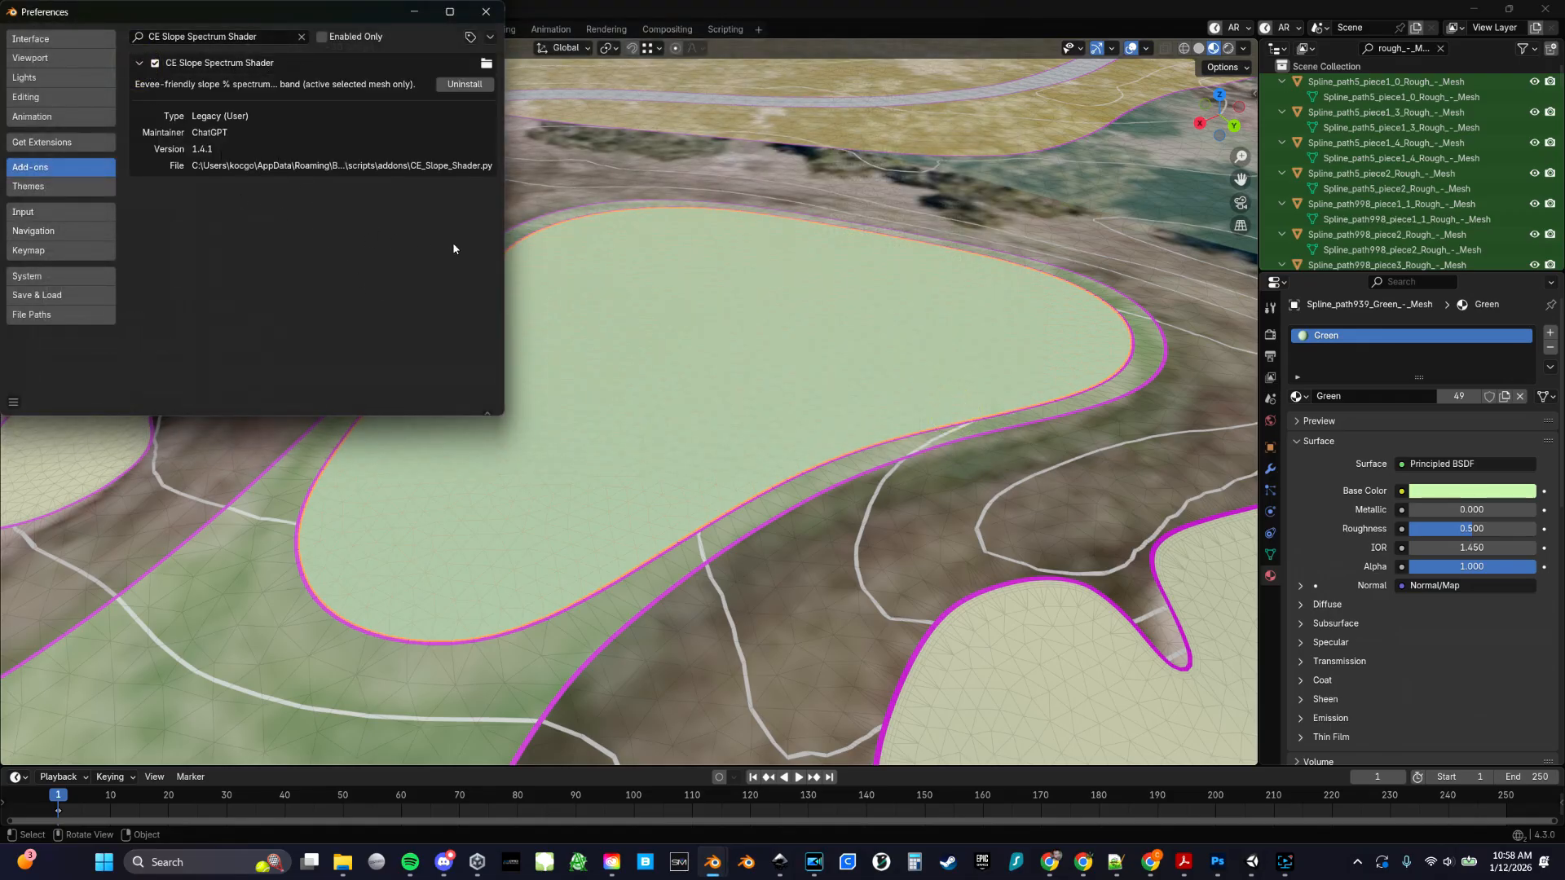
{"action": "left_click", "coordinate": [485, 11]}
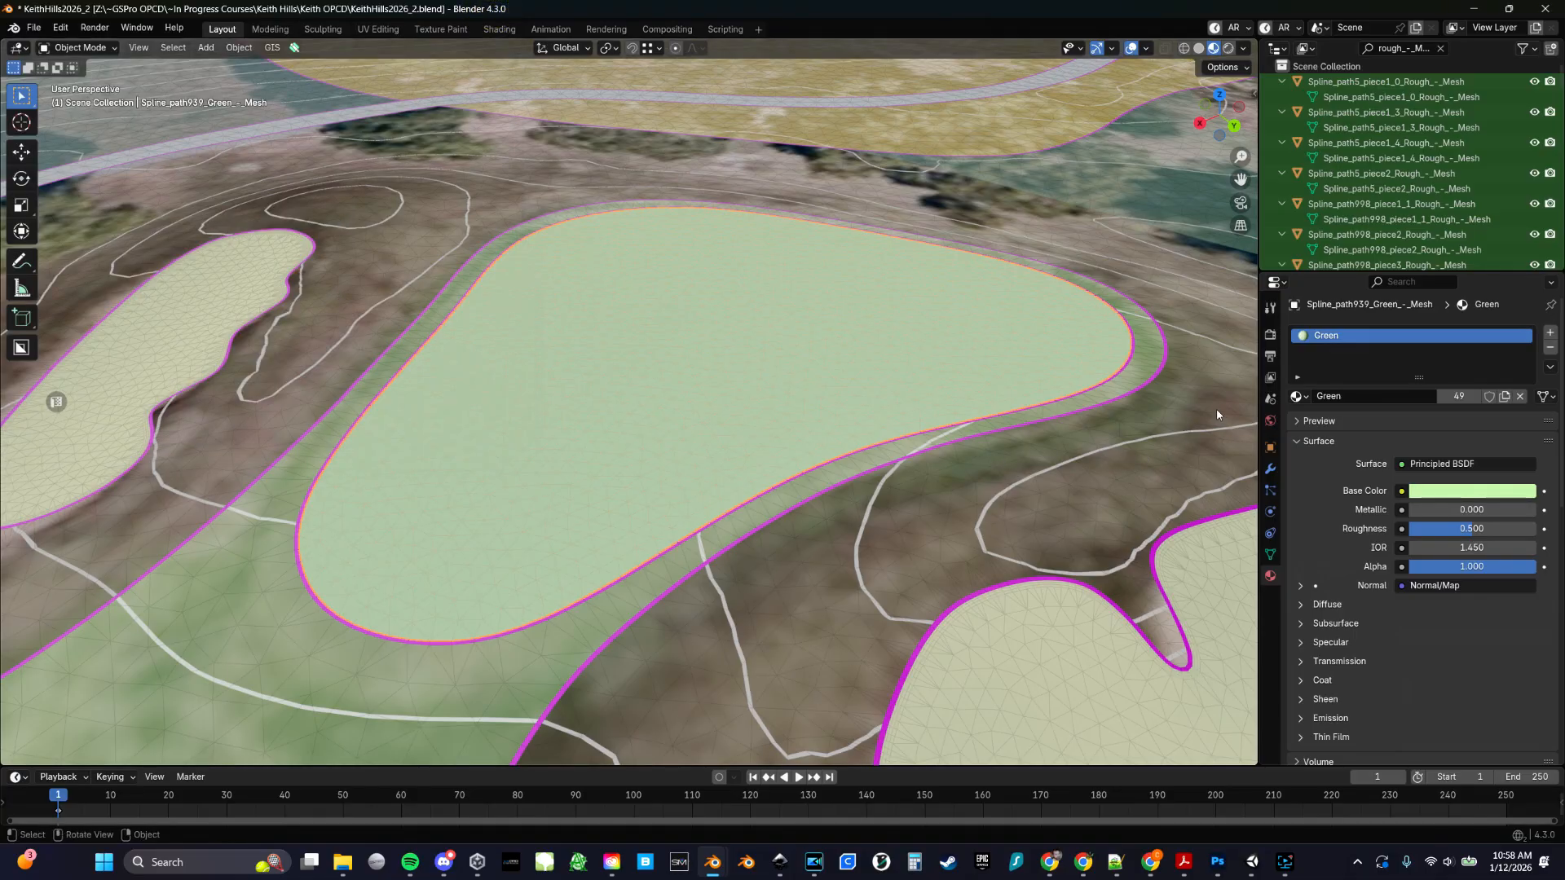
Display the CE Slope Spectrum Shader settings from CE Tools in the 3D viewport, with Pixel Trace collapsed
{"action": "key", "text": "n"}
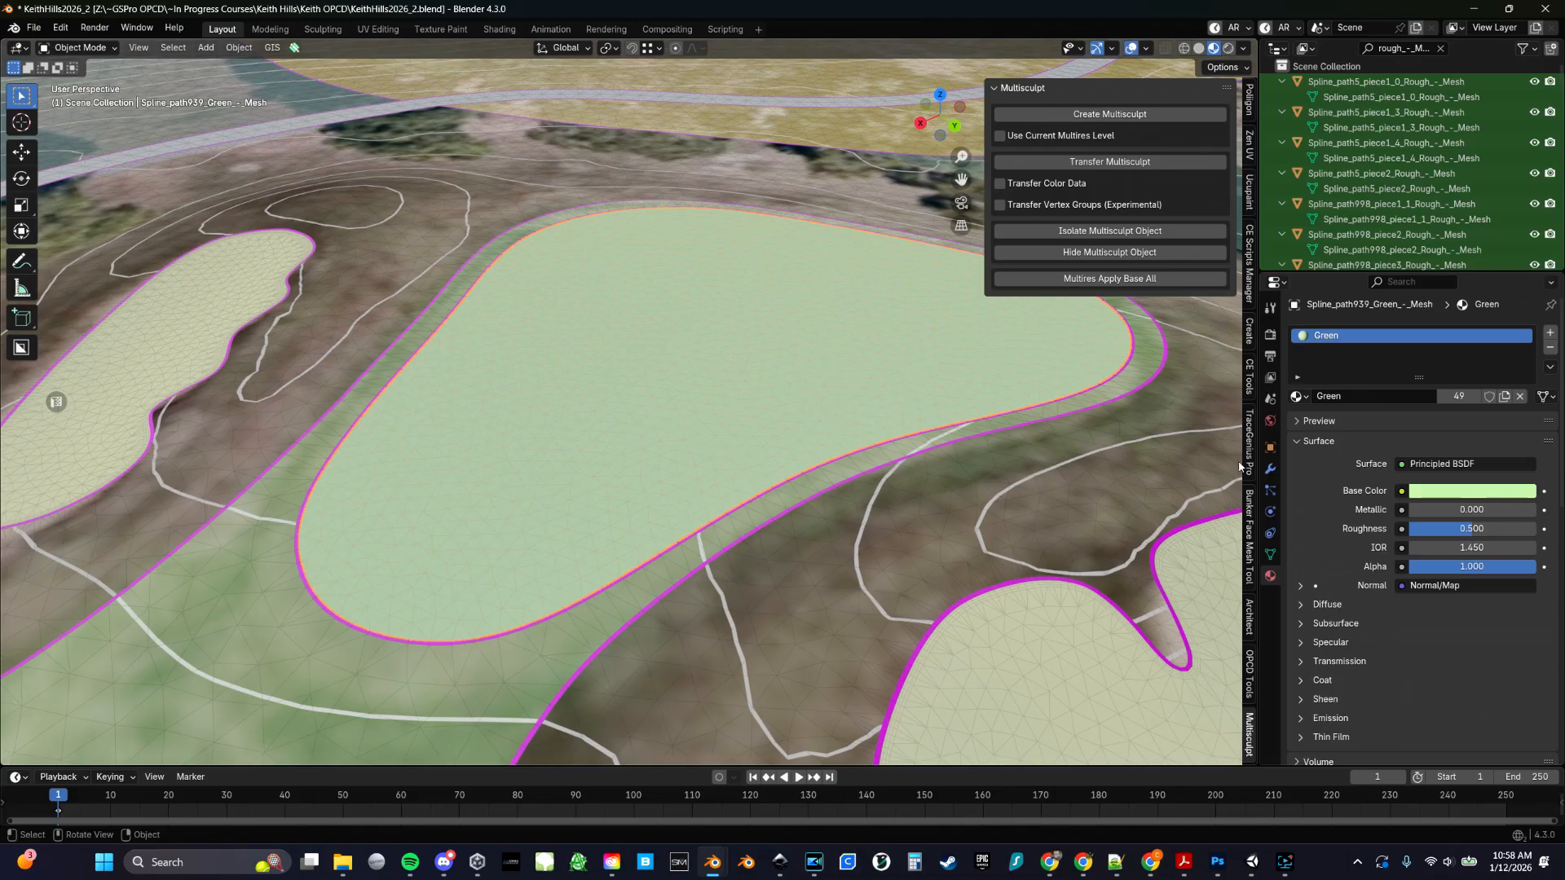
{"action": "left_click", "coordinate": [1251, 377]}
{"action": "left_click", "coordinate": [1037, 109]}
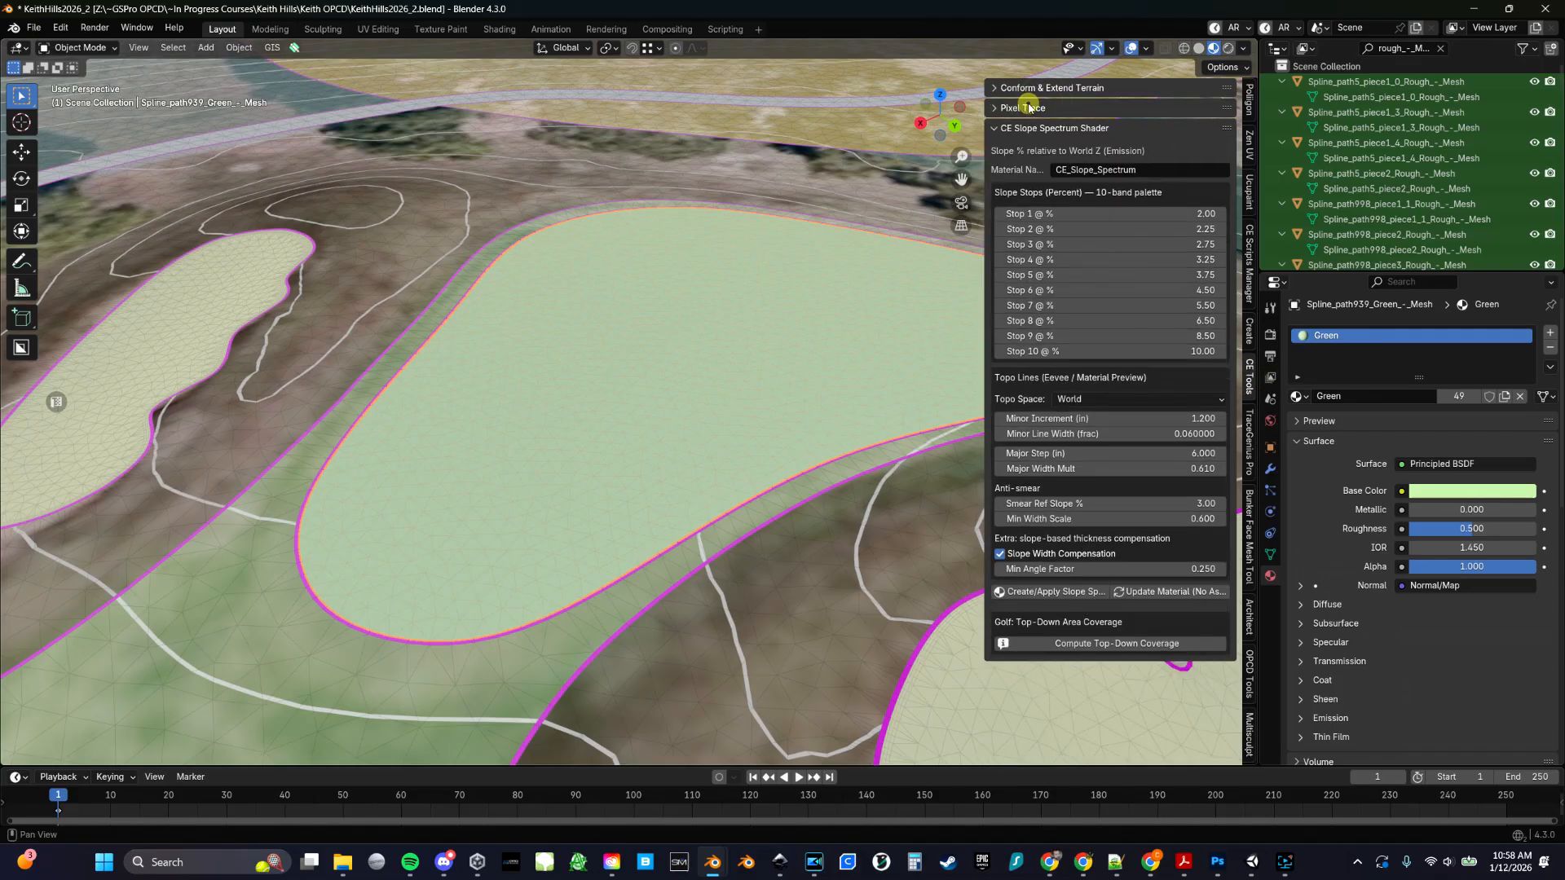
{"action": "left_click", "coordinate": [1029, 128]}
{"action": "left_click", "coordinate": [1027, 129]}
Switch to Acrobat and examine the green's slope map and percent-slope legend in 2023_scan.pdf
{"action": "left_click", "coordinate": [1184, 862]}
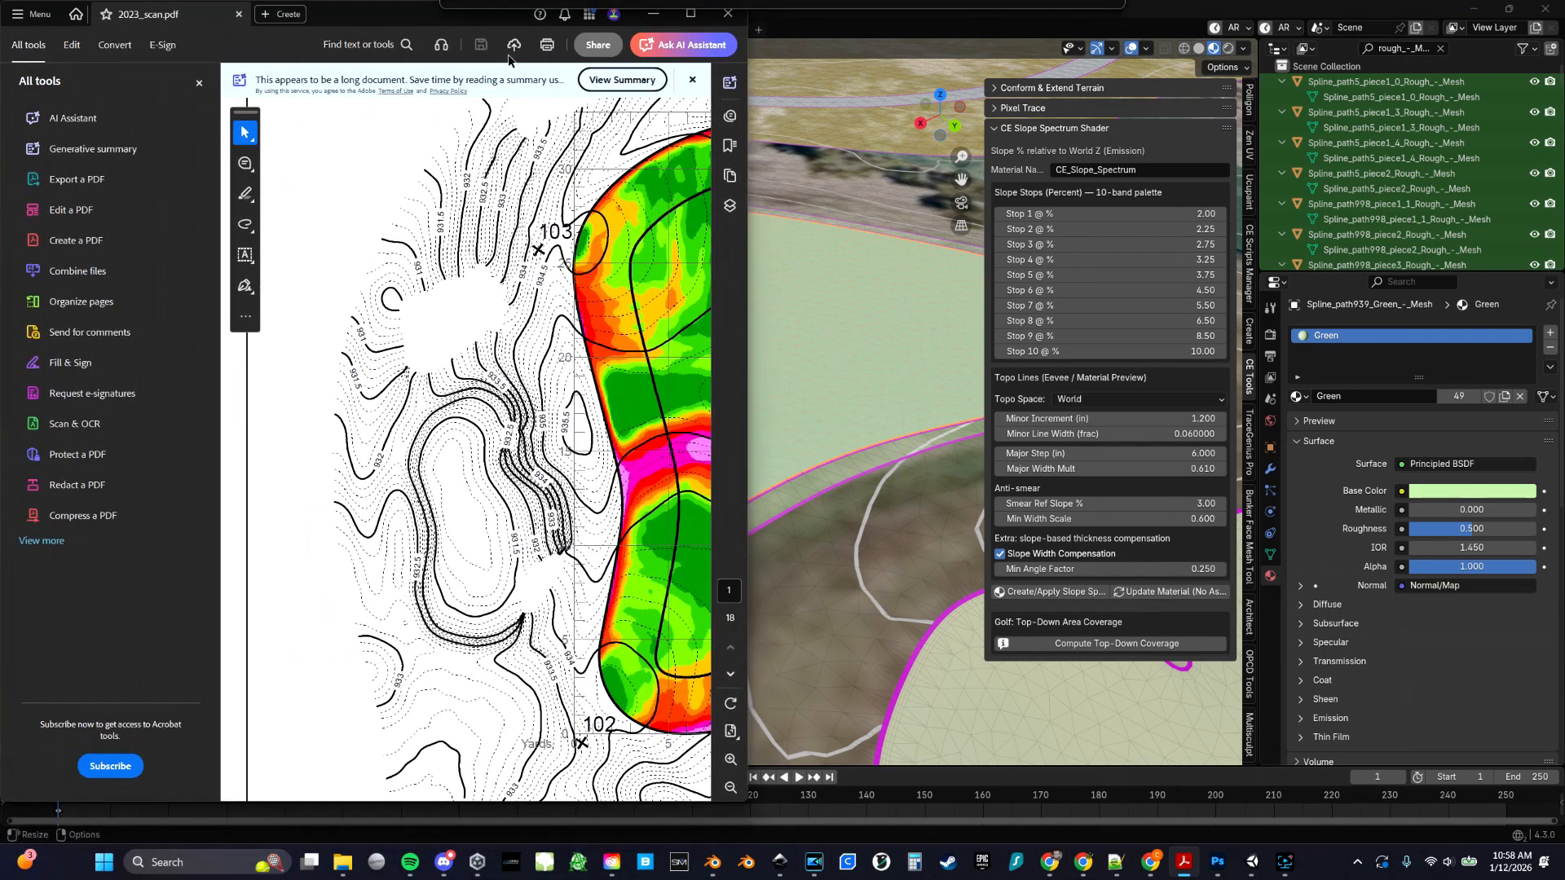
{"action": "left_click_drag", "start_coordinate": [747, 392], "coordinate": [1237, 392]}
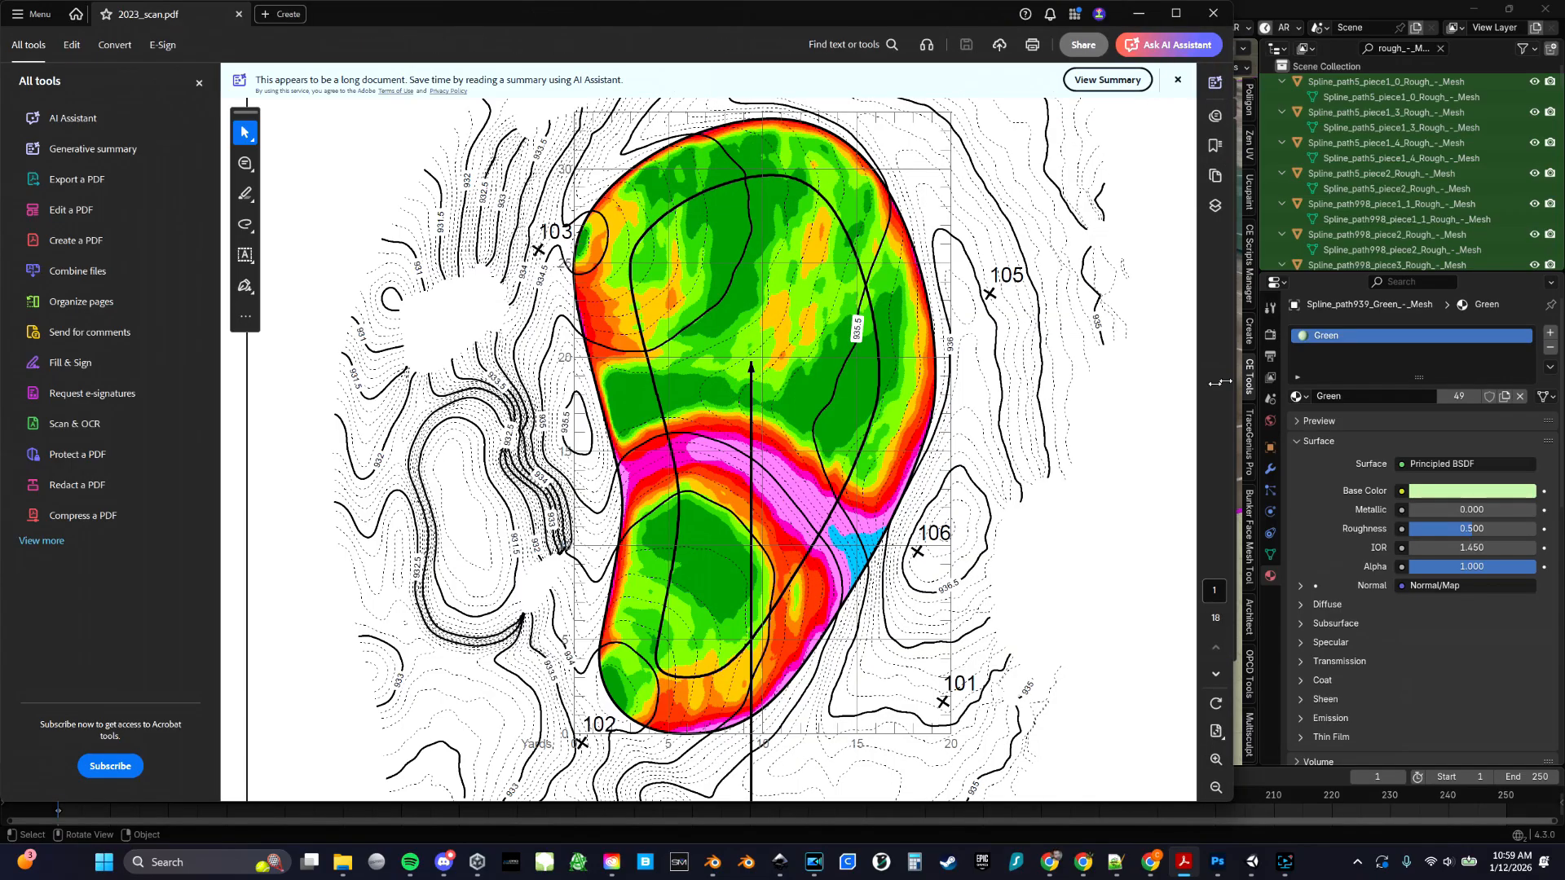
{"action": "left_click_drag", "start_coordinate": [965, 438], "coordinate": [991, 471]}
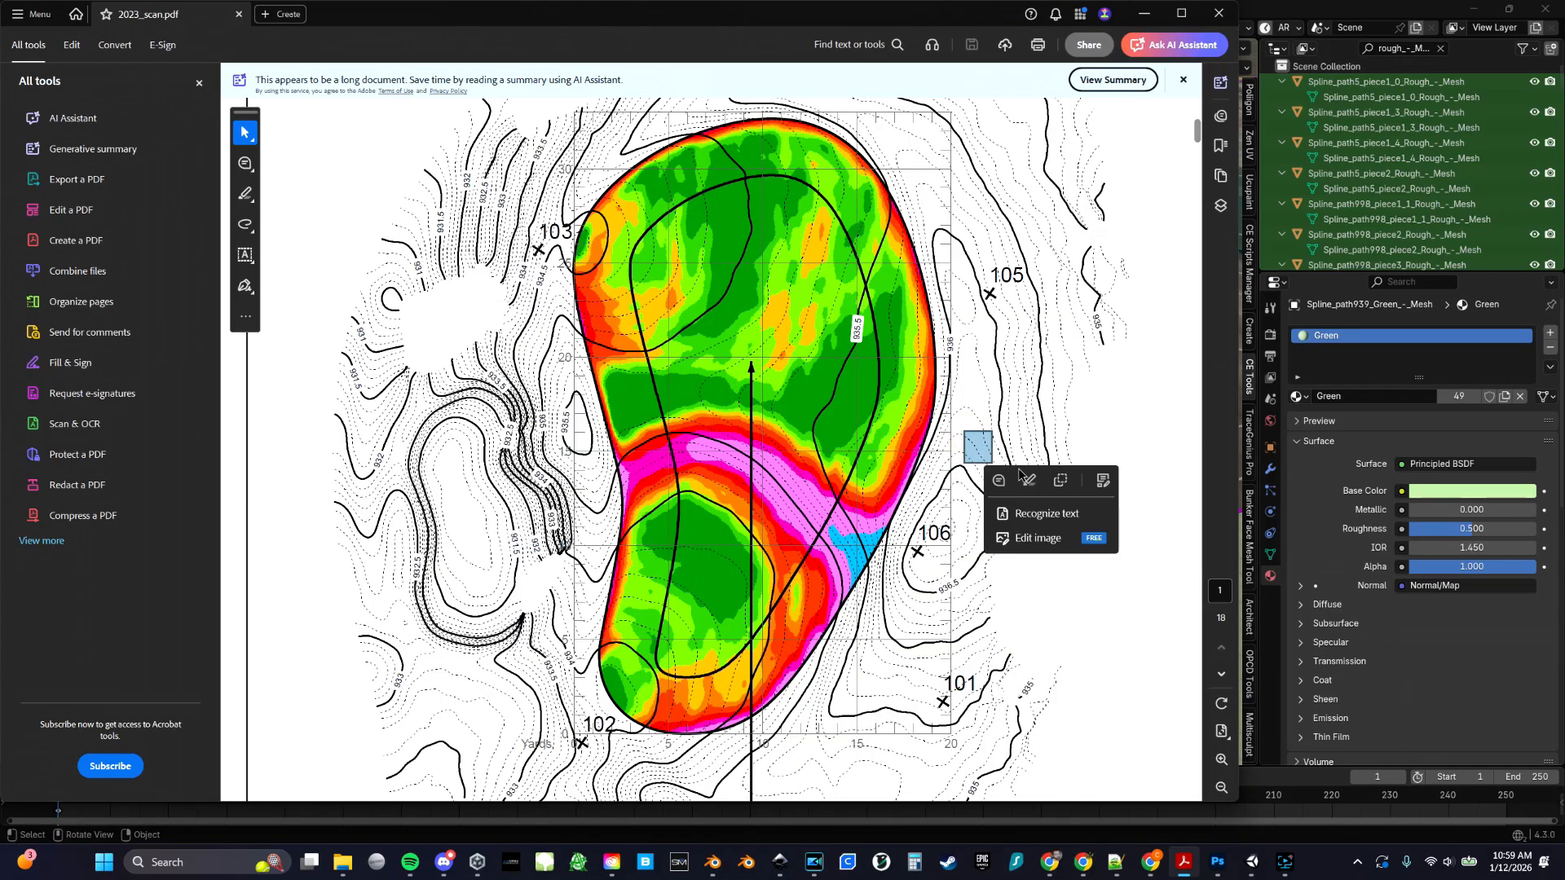
{"action": "scroll", "coordinate": [1024, 478], "scroll_direction": "up", "scroll_amount": 1}
{"action": "left_click", "coordinate": [1074, 483]}
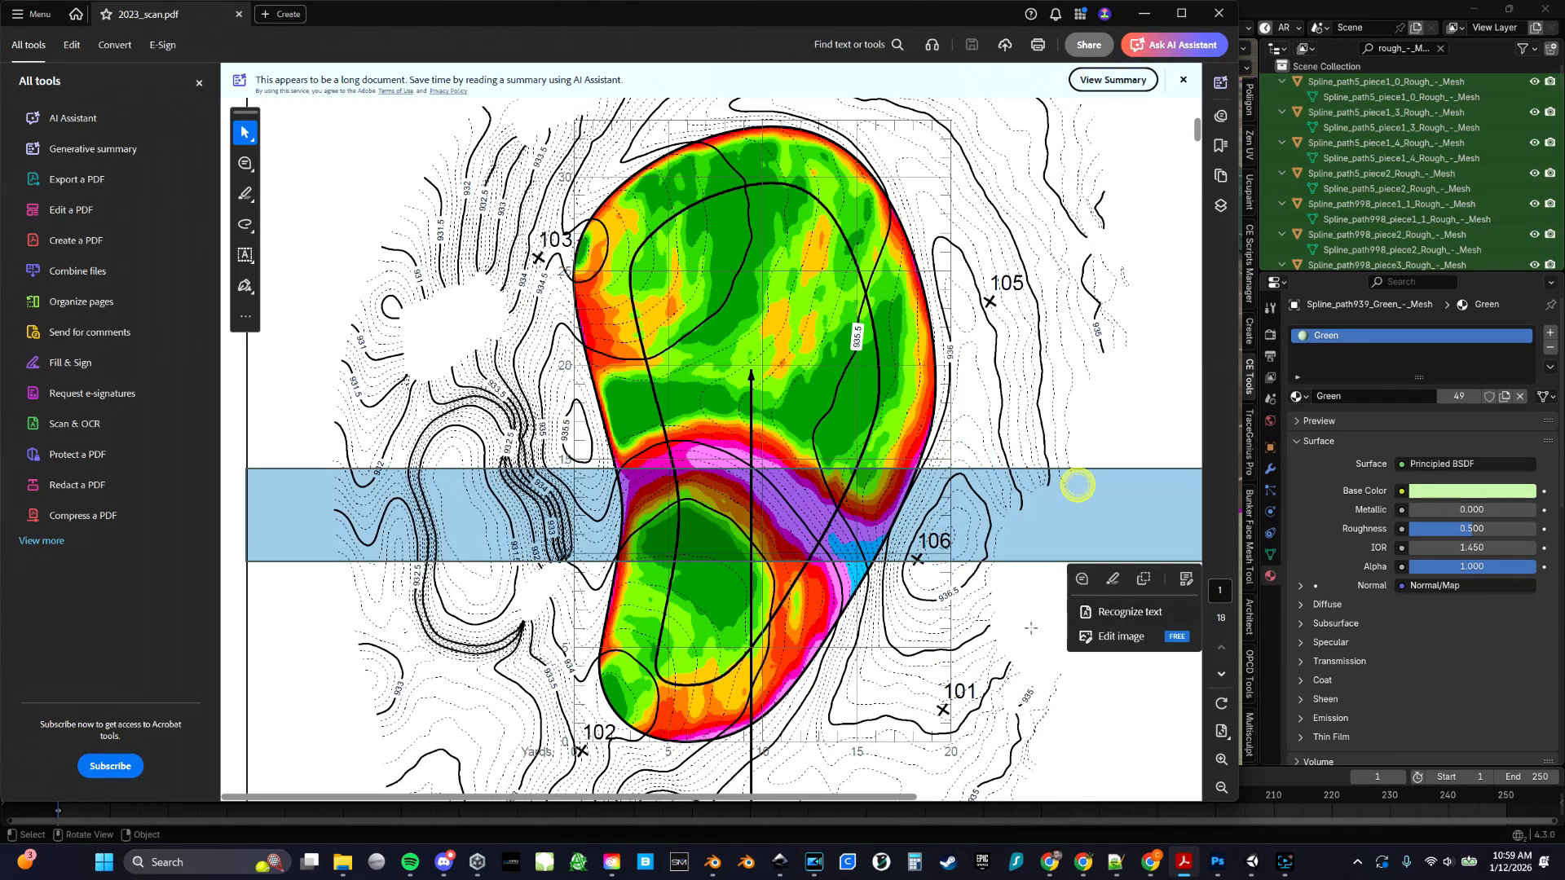
{"action": "left_click_drag", "start_coordinate": [782, 803], "coordinate": [888, 802]}
{"action": "left_click", "coordinate": [738, 625]}
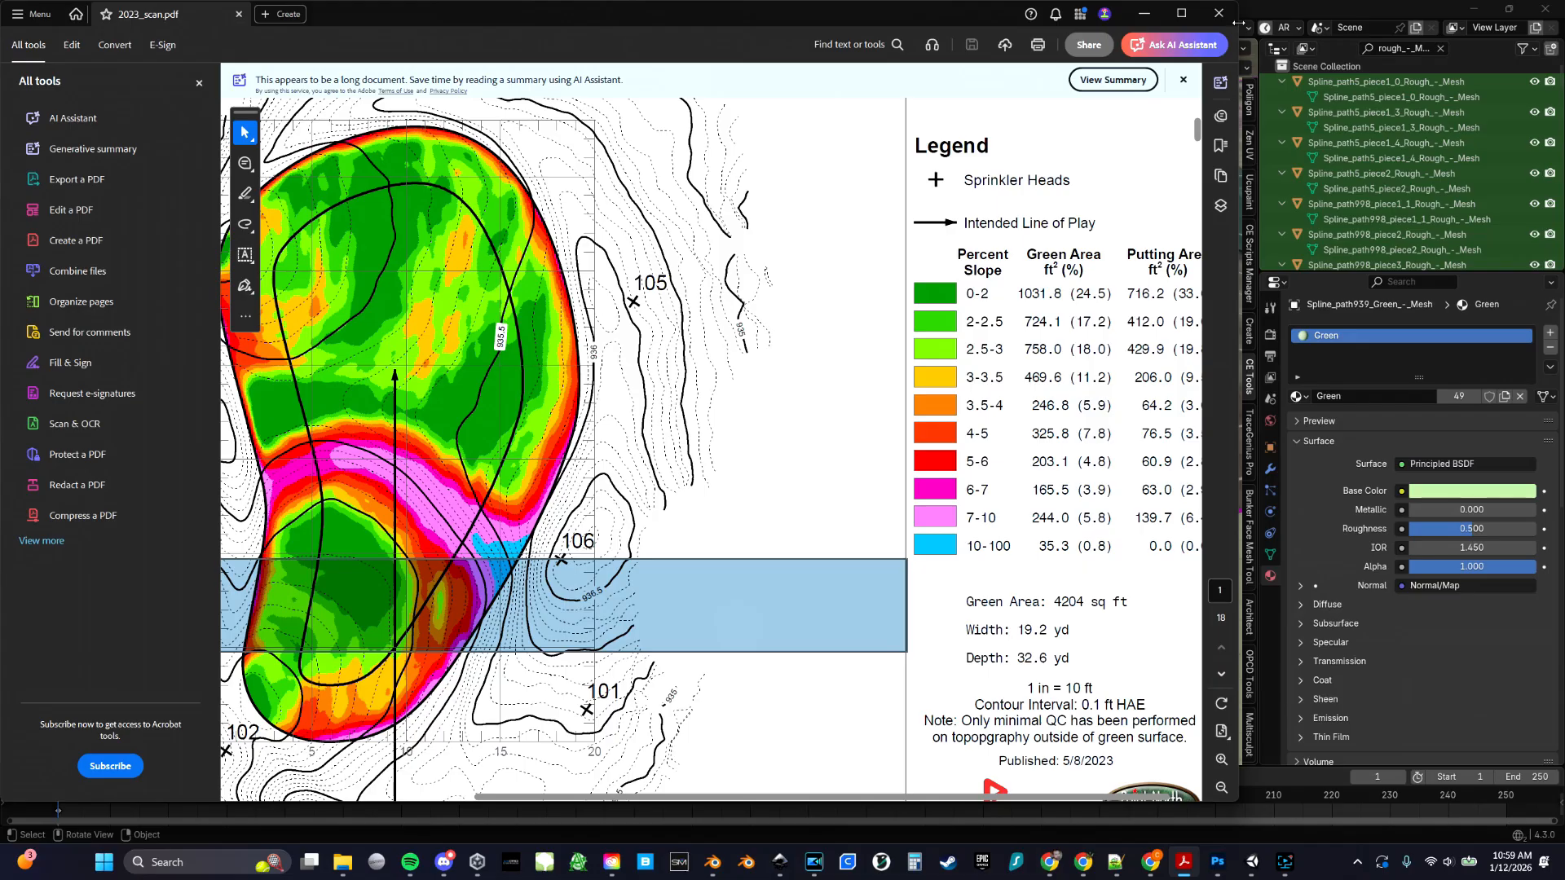
{"action": "left_click", "coordinate": [1163, 17]}
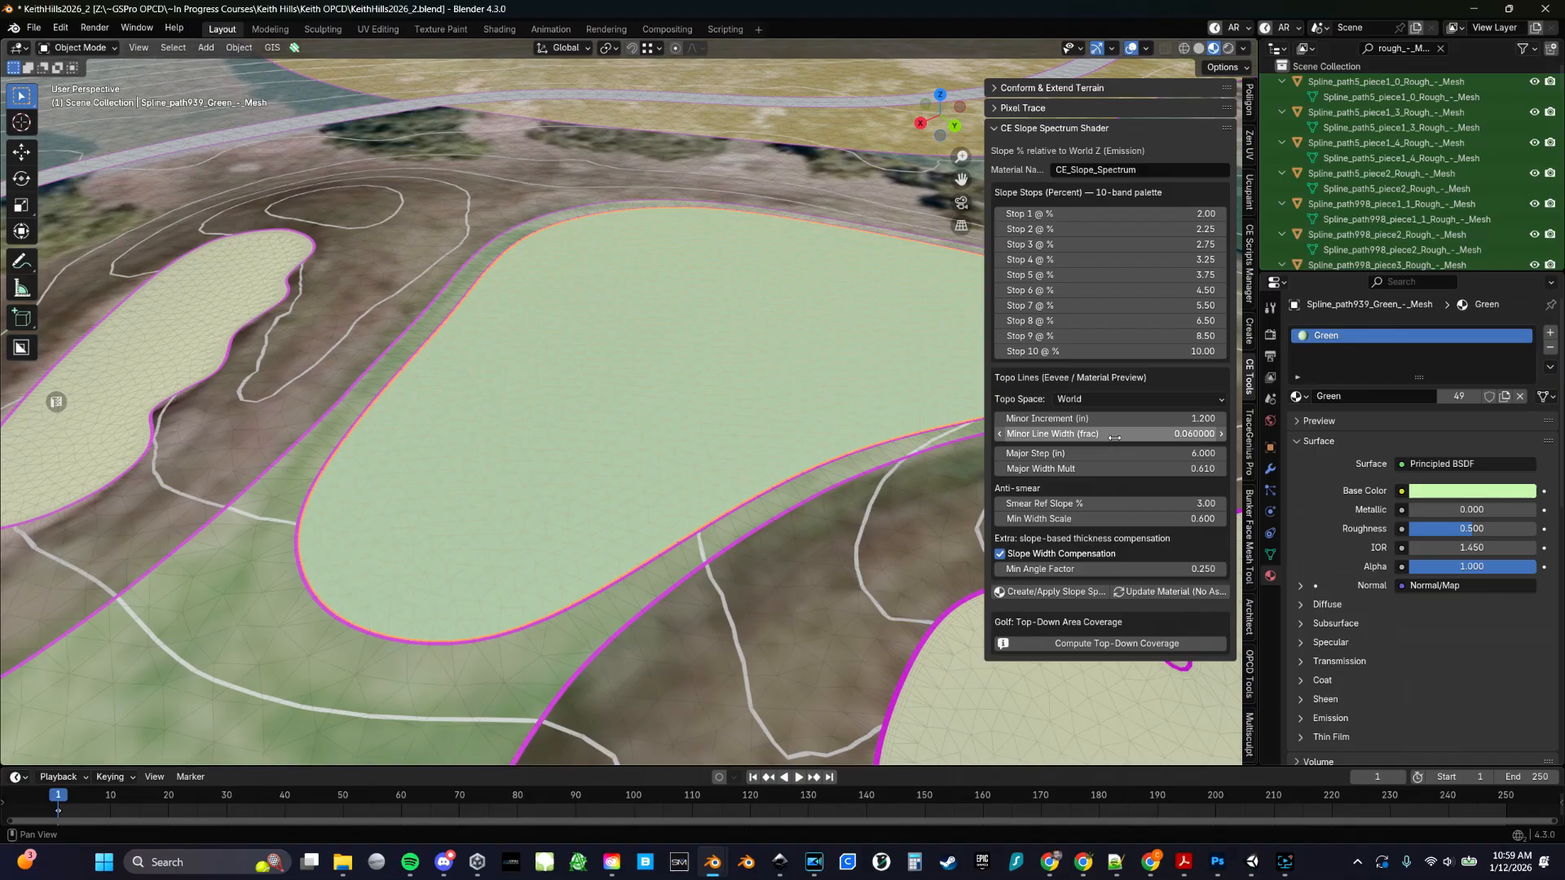
Create the CE_Slope_Spectrum material with its present slope stops and topo line settings and apply it to the green mesh
{"action": "middle_click_drag", "start_coordinate": [789, 408], "coordinate": [792, 423]}
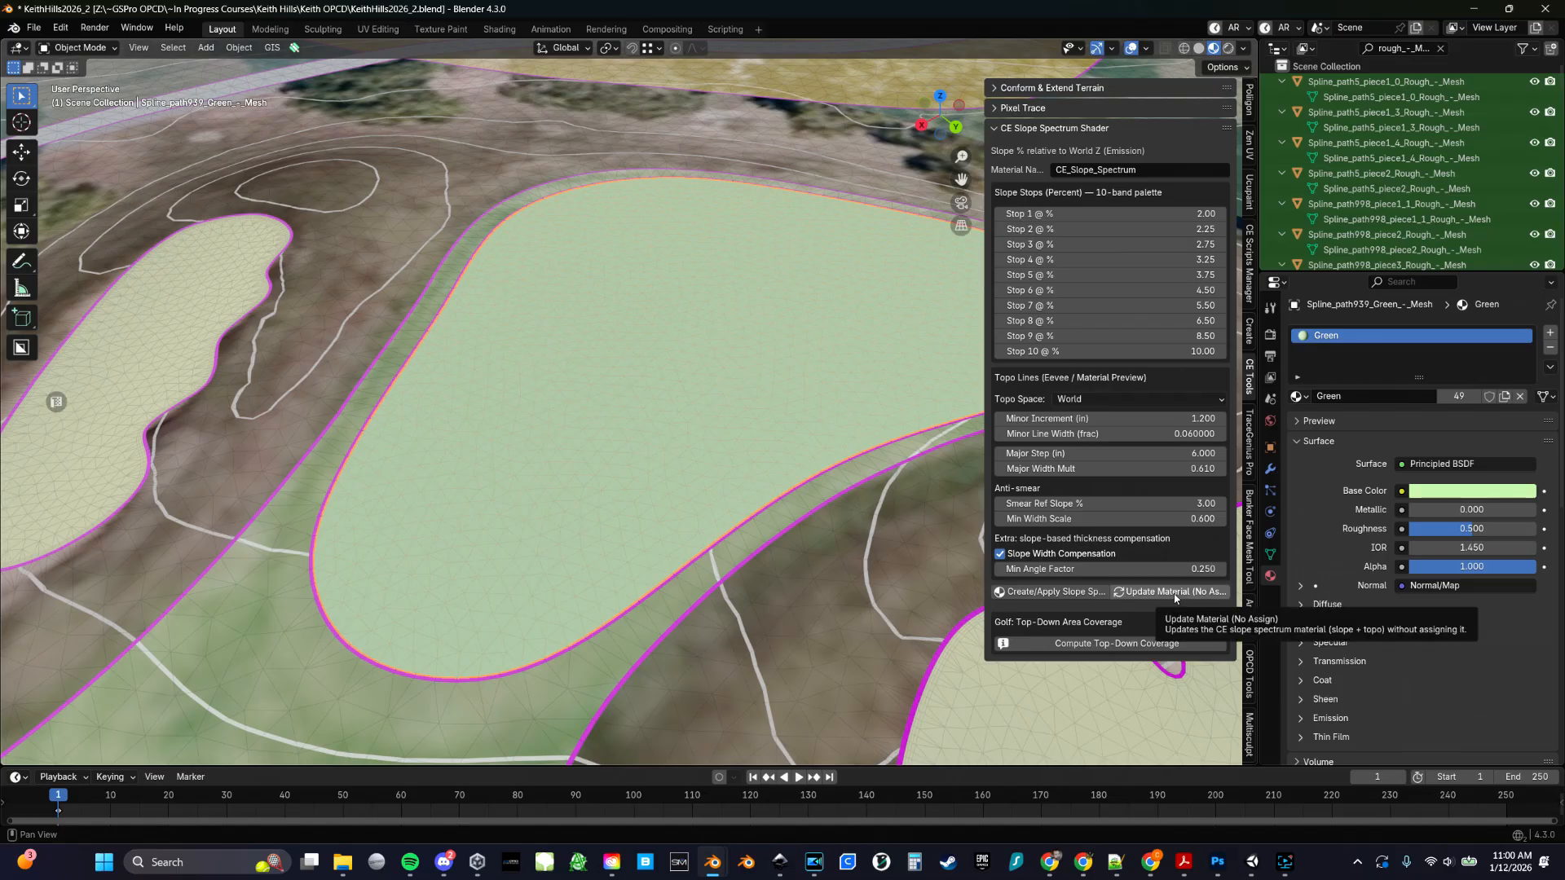
{"action": "left_click", "coordinate": [1048, 593]}
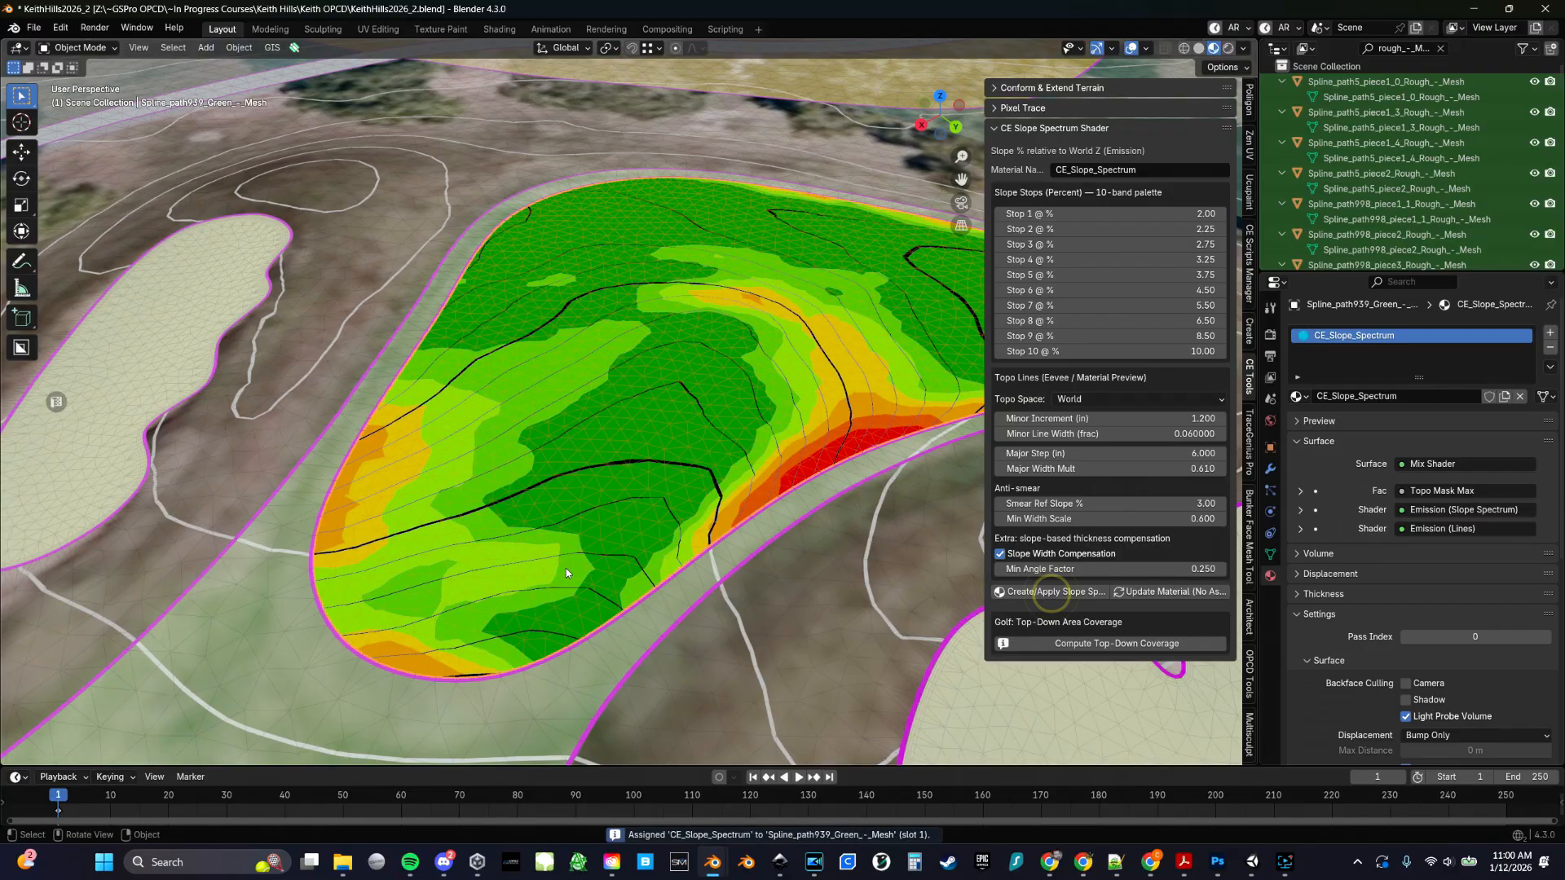
{"action": "mouse_move", "coordinate": [679, 528]}
{"action": "middle_mouse_down"}
{"action": "mouse_move", "coordinate": [771, 488]}
{"action": "mouse_move", "coordinate": [722, 559]}
{"action": "mouse_move", "coordinate": [716, 531]}
{"action": "mouse_move", "coordinate": [788, 477]}
{"action": "middle_mouse_up"}
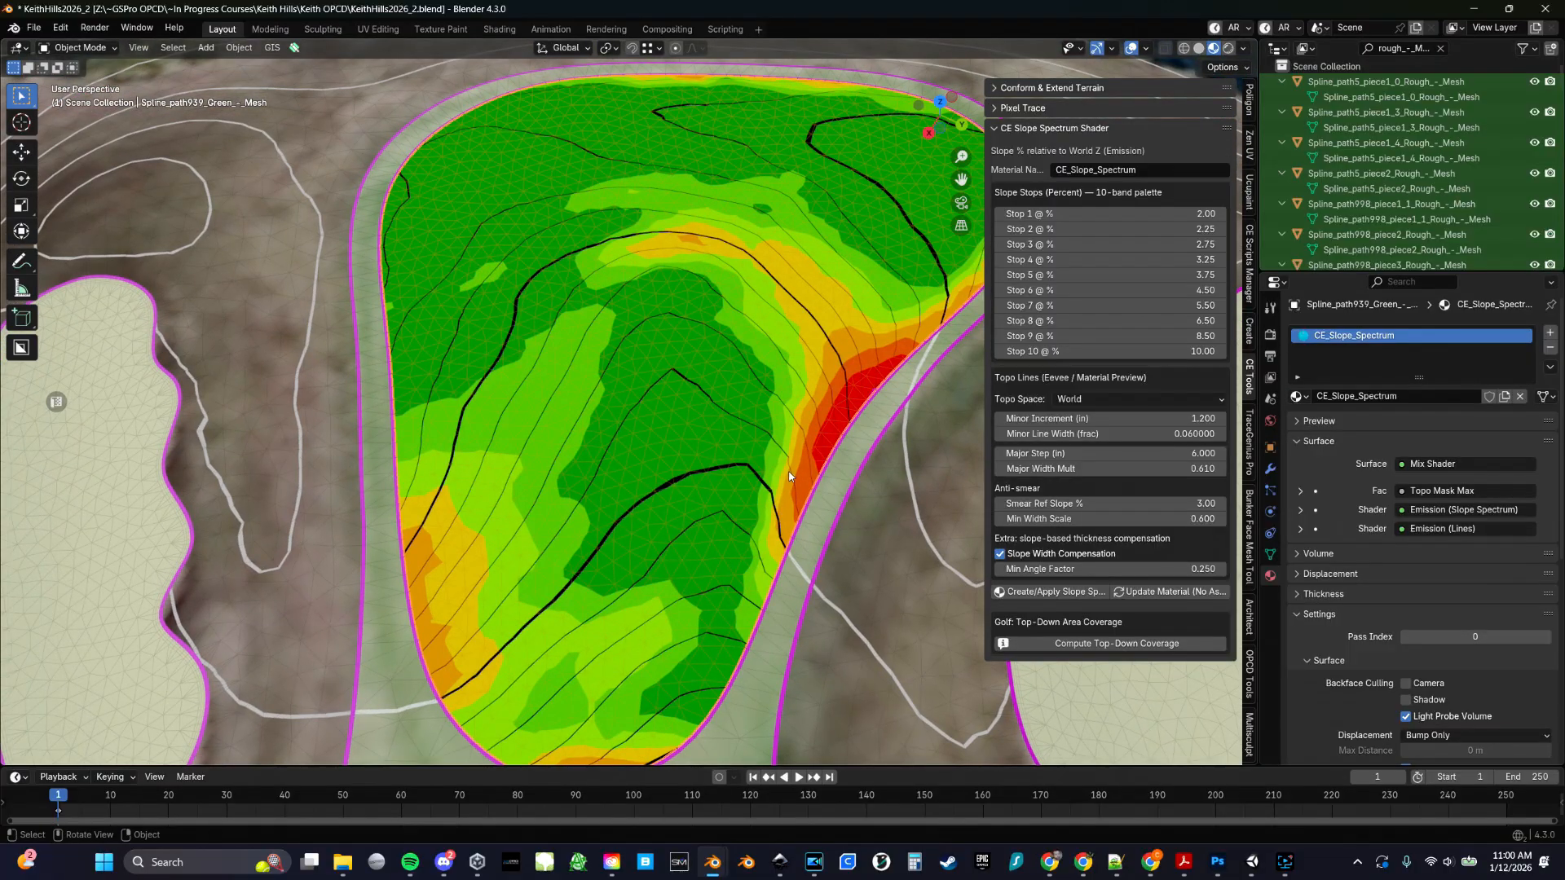
Compare the green's slope colours and topo lines with the slope map in Acrobat's 2023_scan.pdf
{"action": "left_click", "coordinate": [1183, 862]}
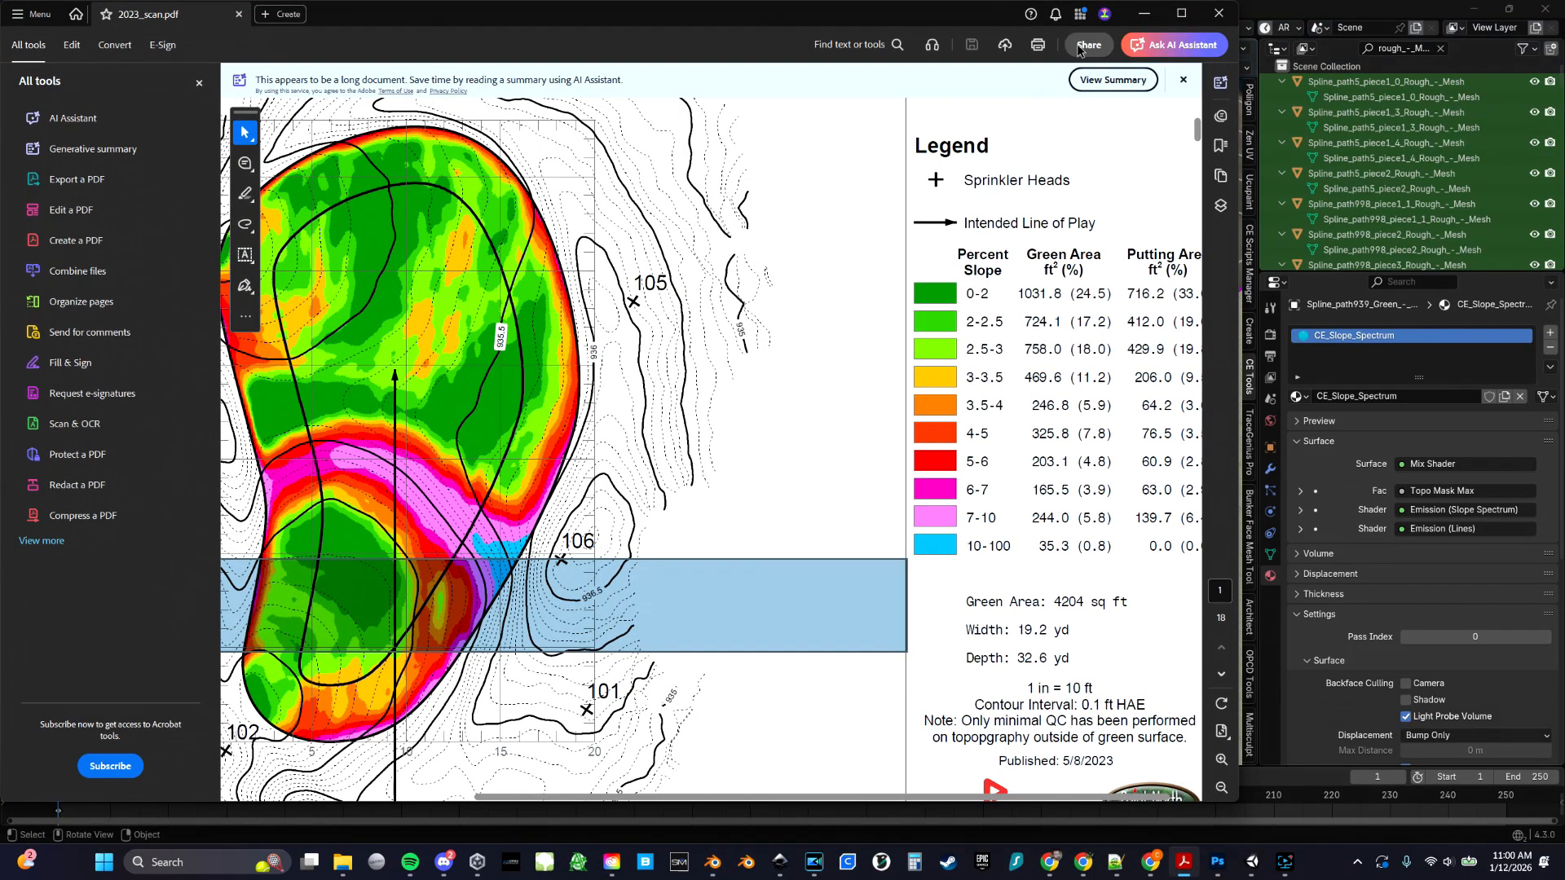
{"action": "left_click", "coordinate": [1146, 14]}
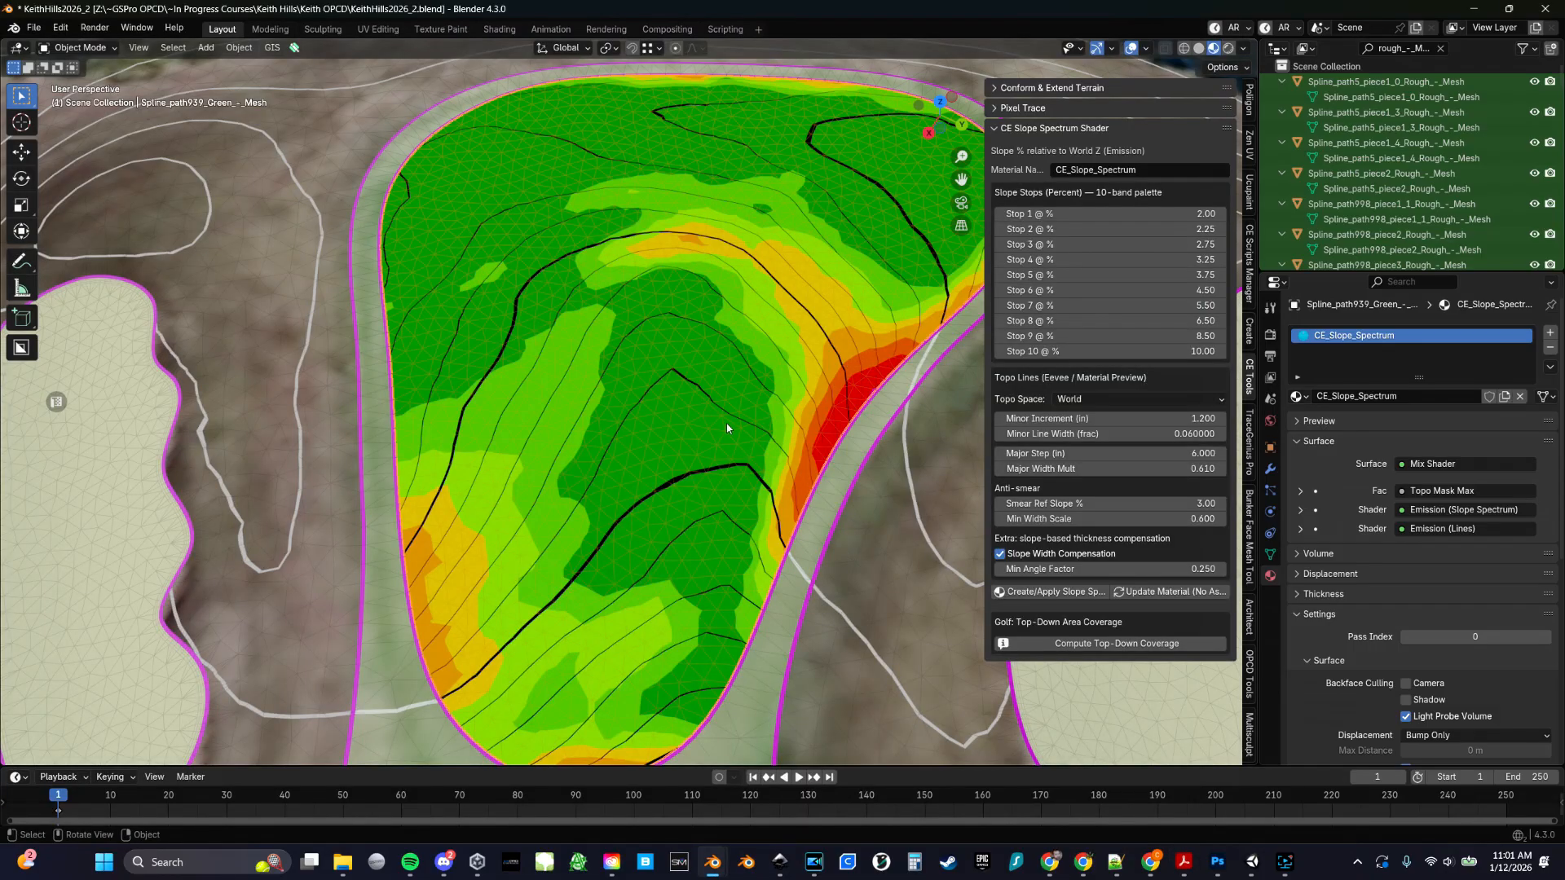
{"action": "middle_click_drag", "start_coordinate": [713, 434], "coordinate": [613, 473]}
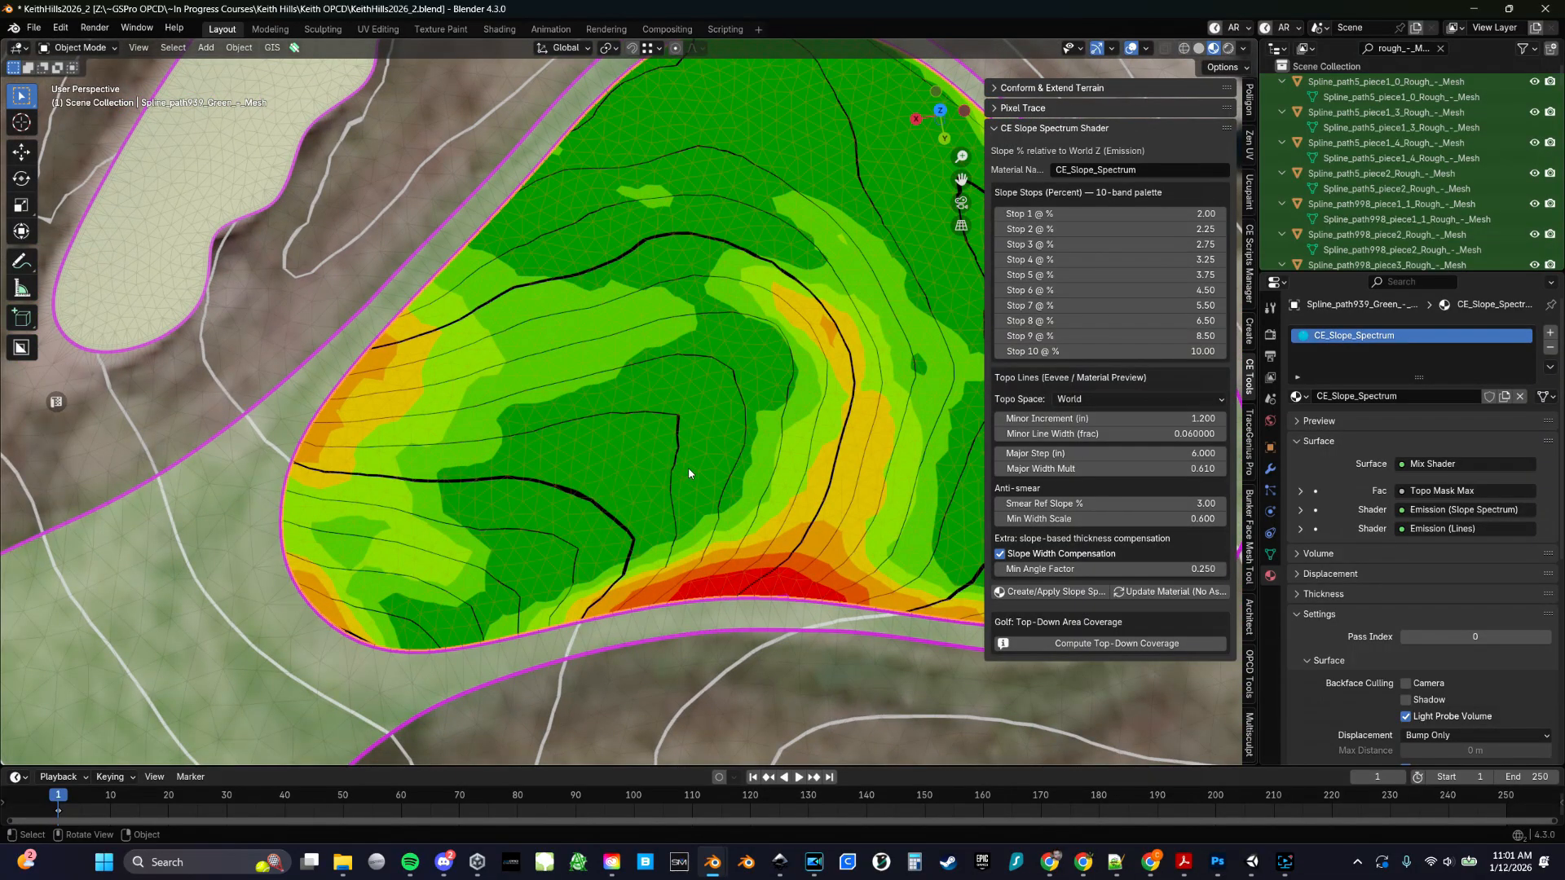
{"action": "middle_click_drag", "start_coordinate": [634, 513], "coordinate": [839, 477]}
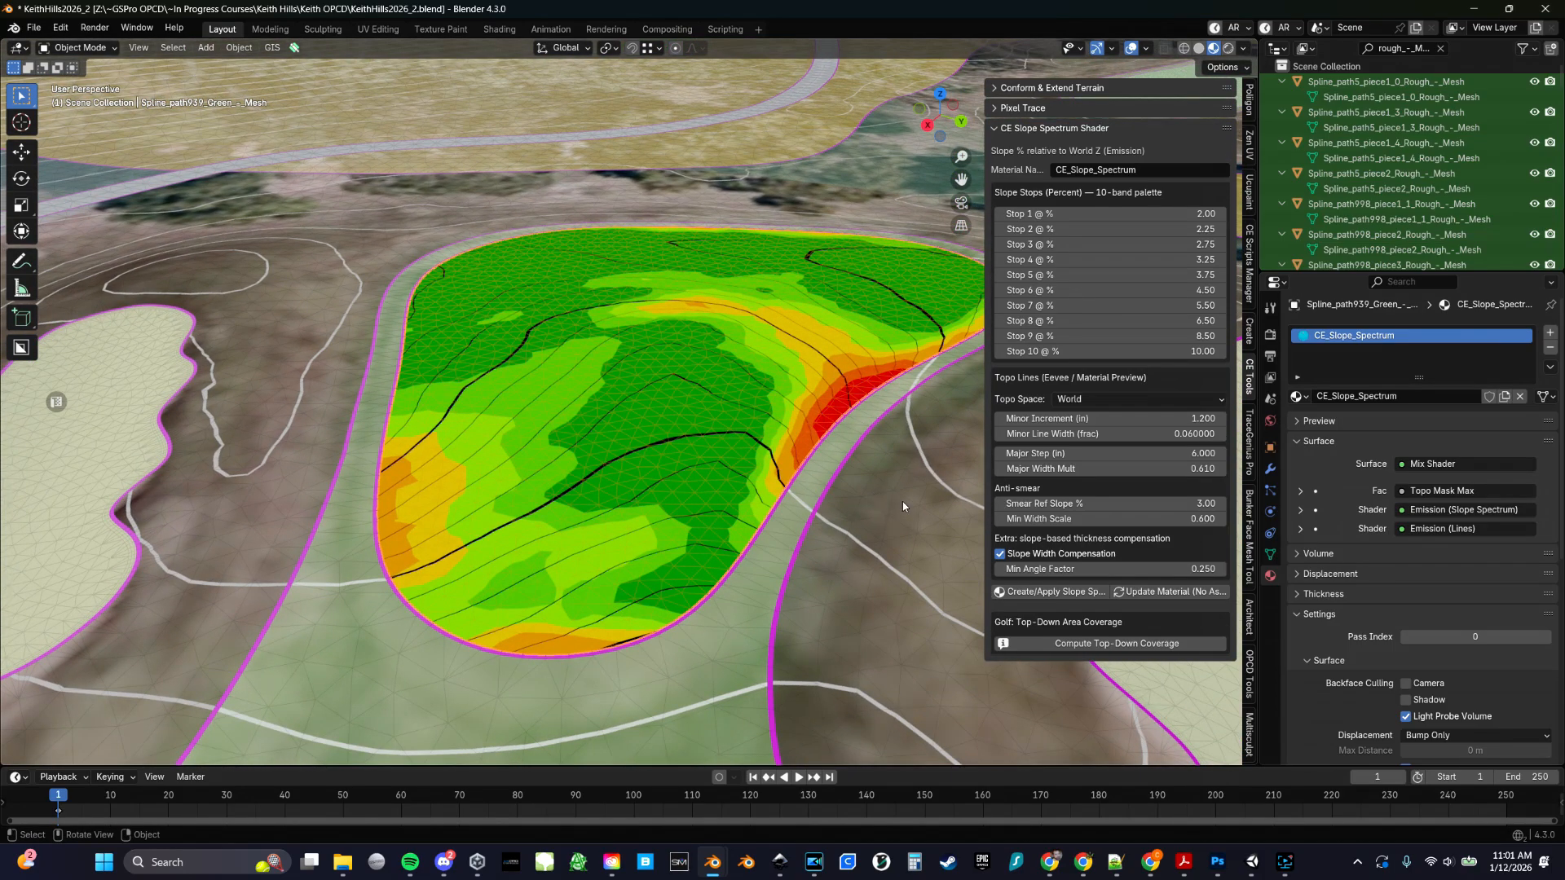
Try raising a row of vertices along the green's back edge about 0.36 m along Z with proportional editing, with the surrounding mesh also in Edit Mode
{"action": "left_click", "coordinate": [352, 252]}
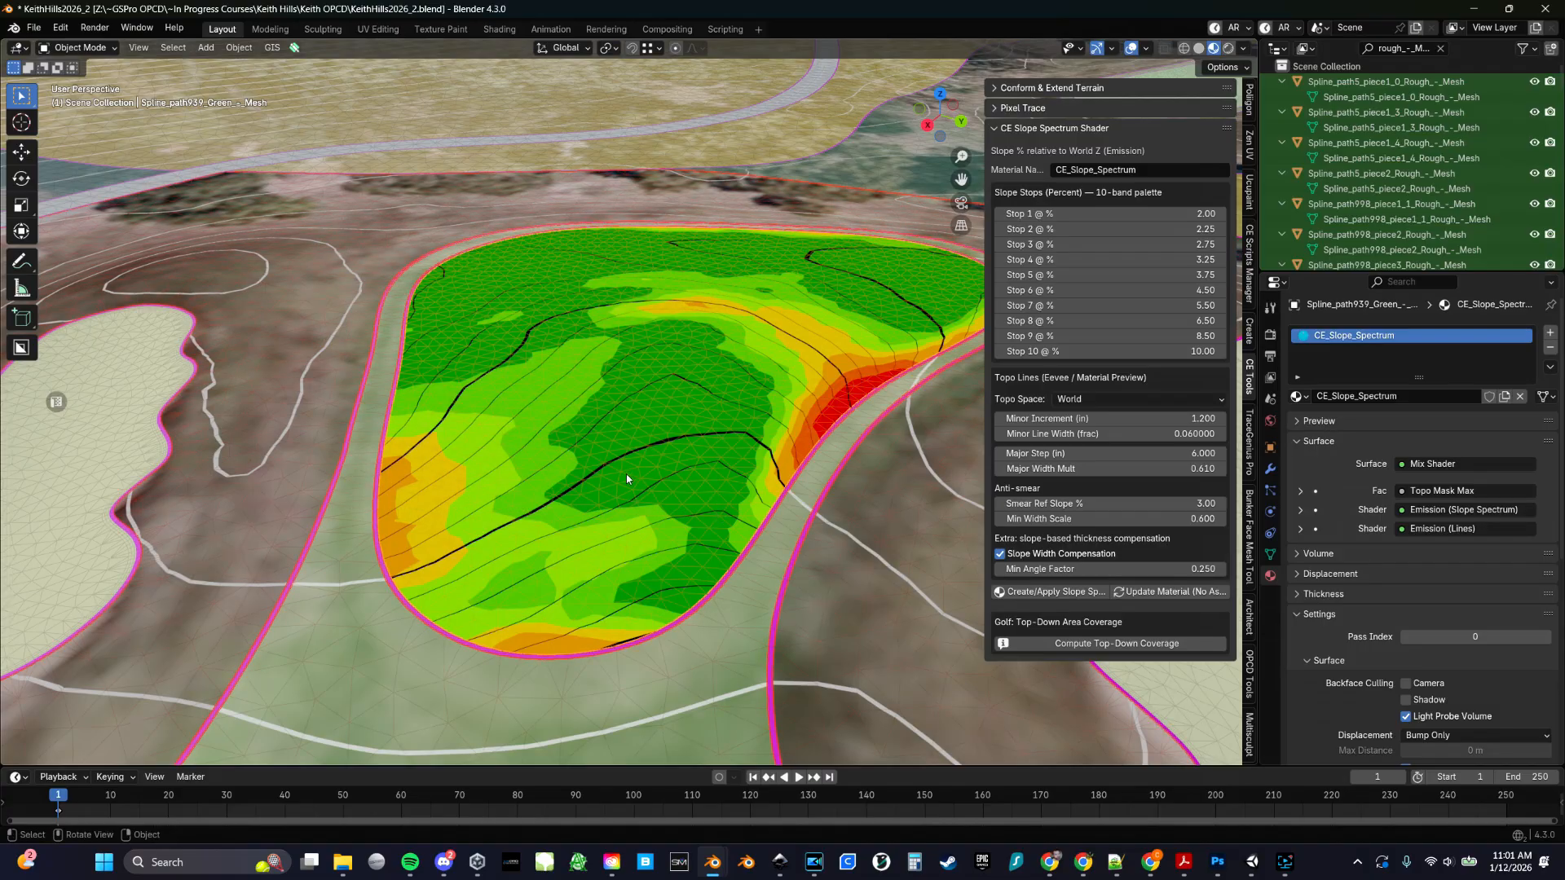
{"action": "key", "text": "Tab"}
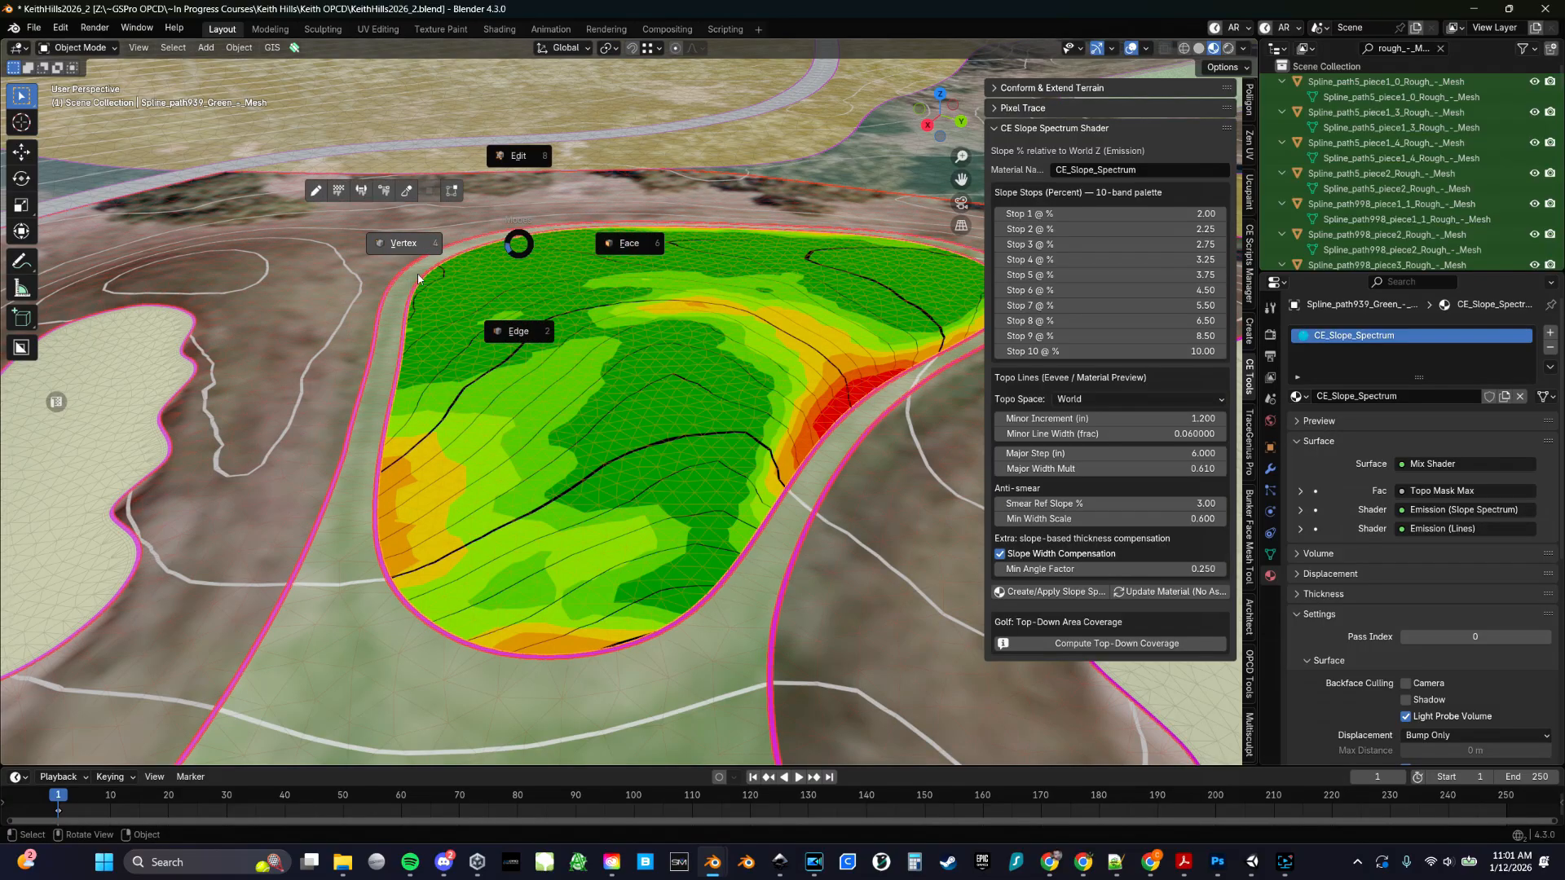
{"action": "left_click", "coordinate": [457, 234]}
{"action": "left_click_drag", "start_coordinate": [538, 253], "coordinate": [740, 235]}
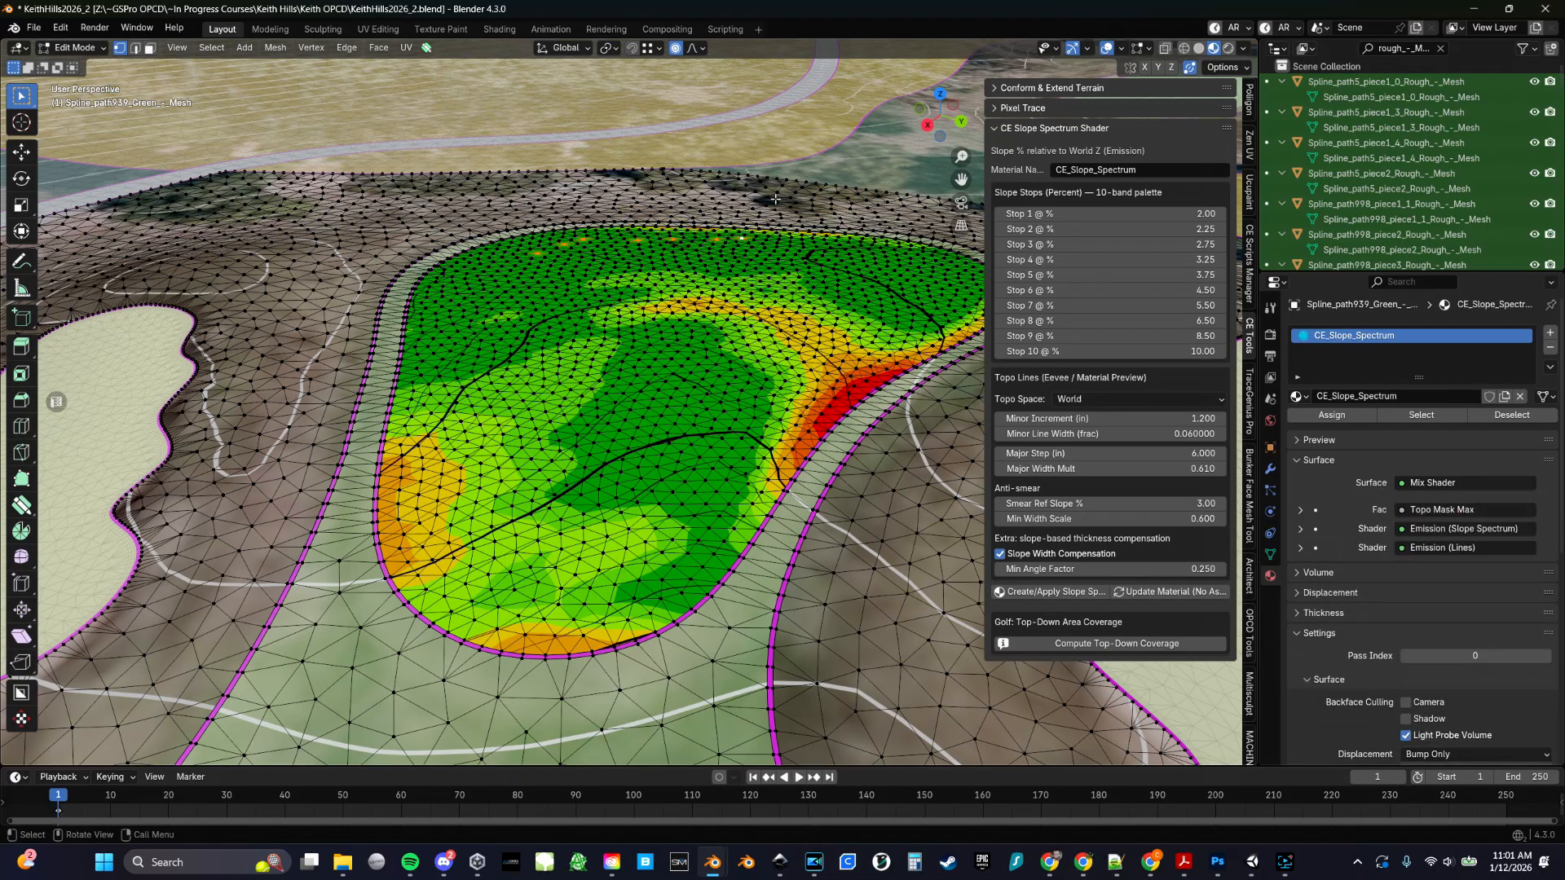
{"action": "key", "text": "g"}
{"action": "key", "text": "z"}
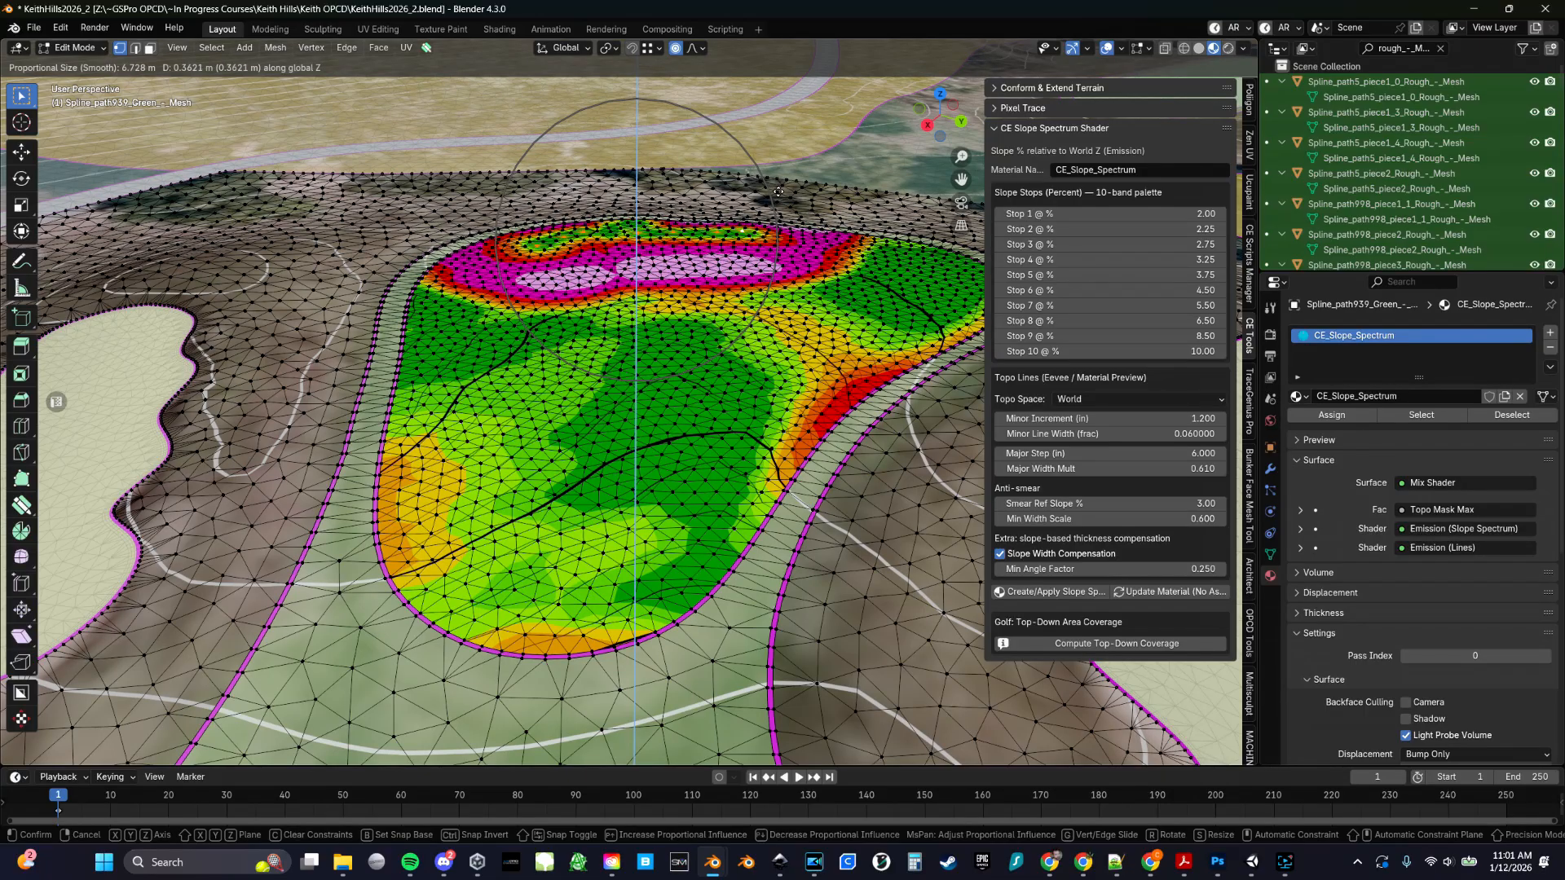
{"action": "right_click", "coordinate": [778, 191]}
{"action": "middle_click_drag", "start_coordinate": [778, 191], "coordinate": [648, 268]}
{"action": "scroll", "coordinate": [665, 297], "scroll_direction": "down", "scroll_amount": 2}
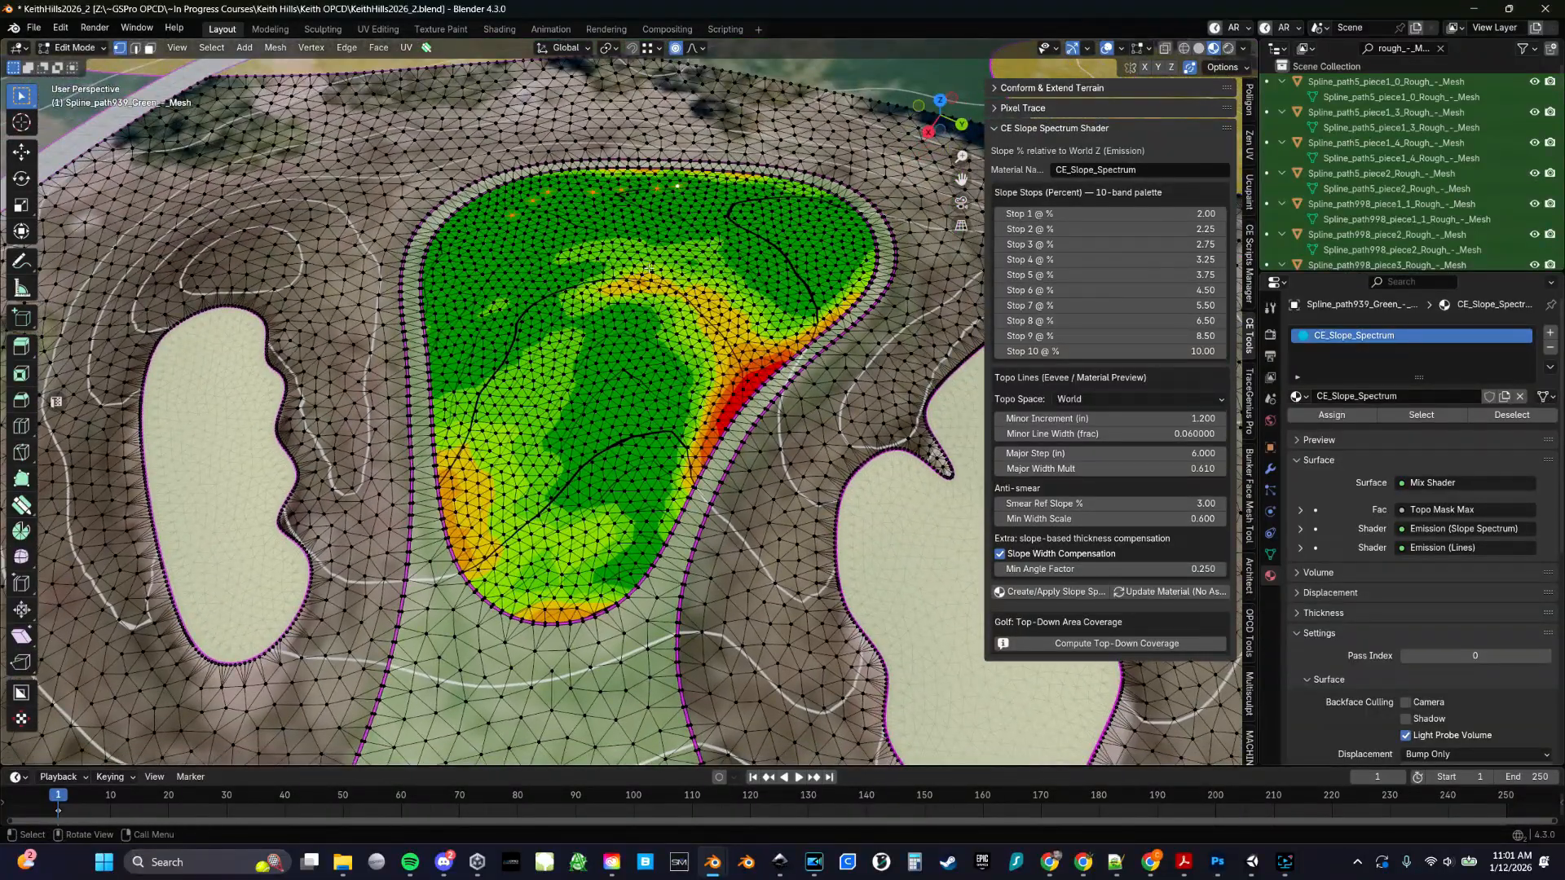
{"action": "key", "text": "Tab"}
{"action": "scroll", "coordinate": [609, 264], "scroll_direction": "up", "scroll_amount": 3}
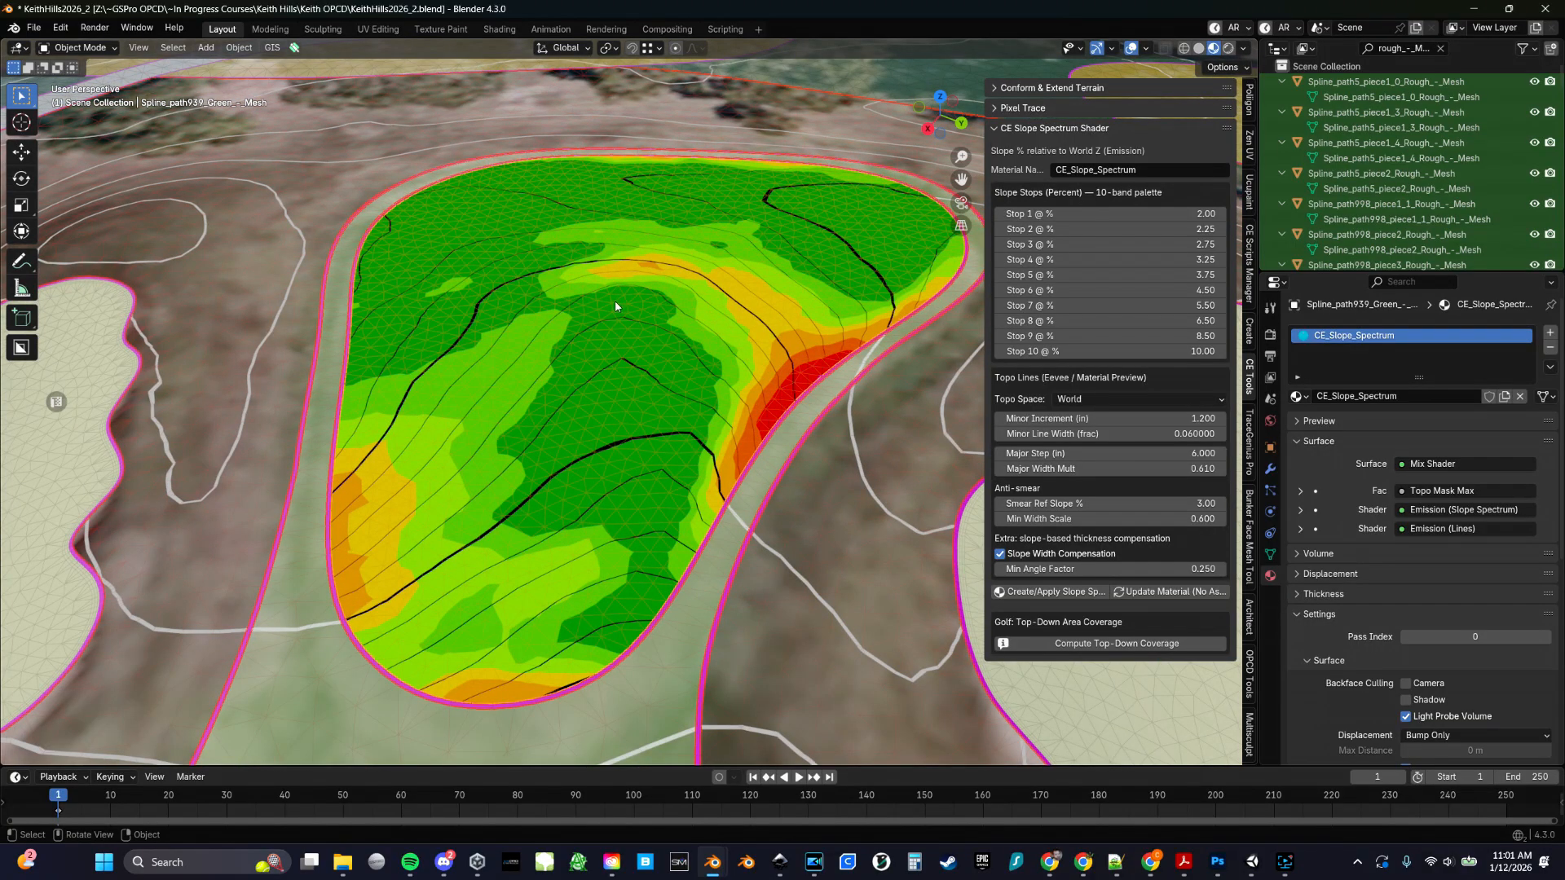
Select the green mesh and compute its top-down area coverage by slope band
{"action": "middle_click_drag", "start_coordinate": [618, 301], "coordinate": [625, 339]}
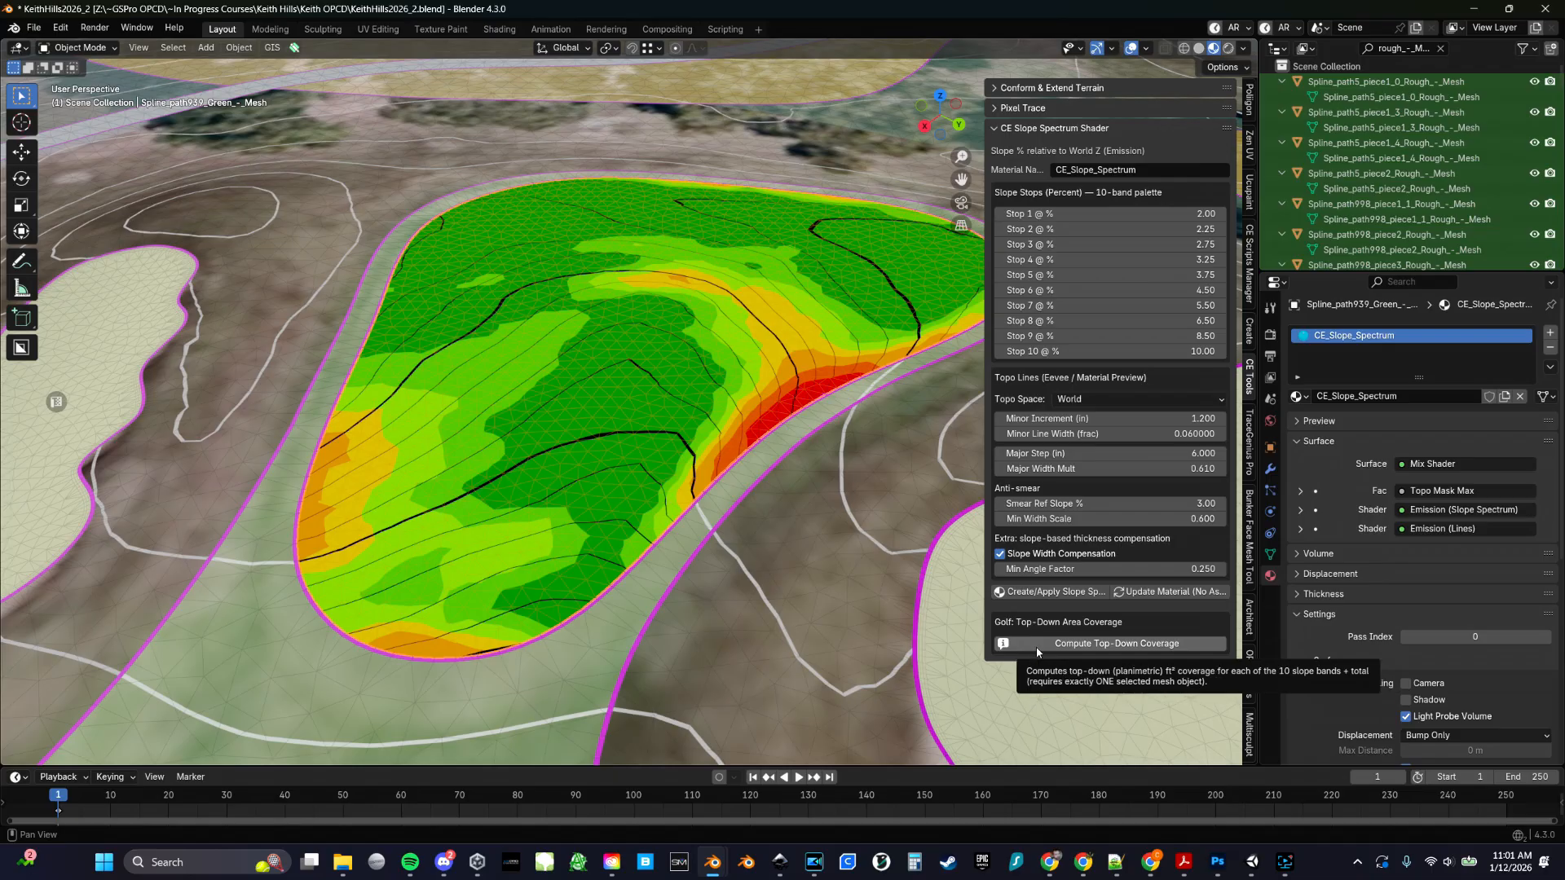
{"action": "left_click", "coordinate": [650, 414]}
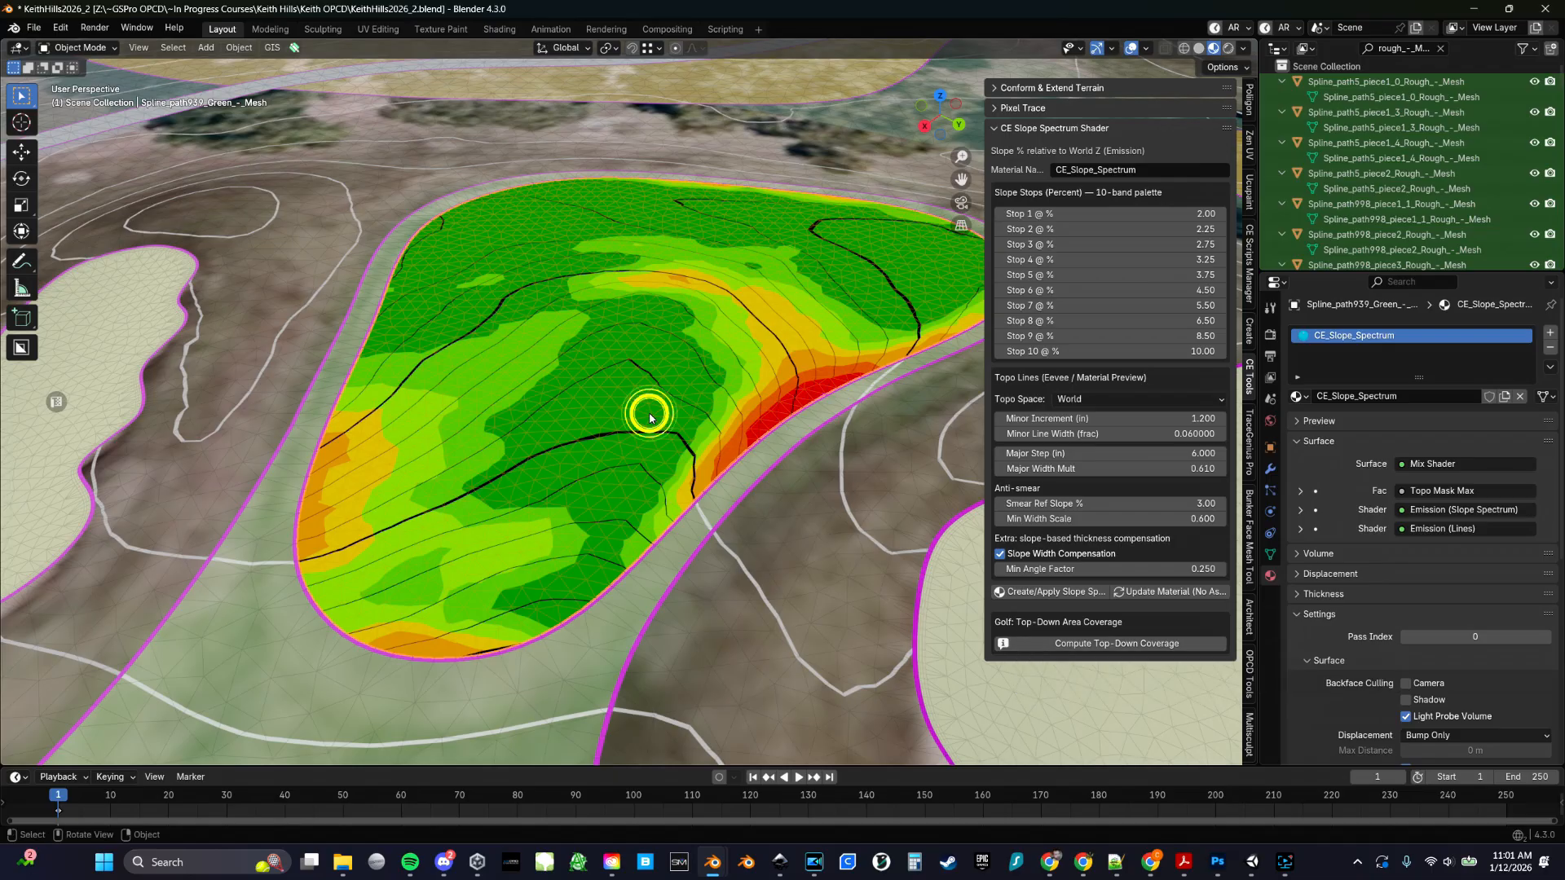
{"action": "left_click", "coordinate": [1103, 644]}
Split the viewport, open CE_Slope_Coverage_Report in a Text Editor beside it, and examine the area-by-band rows
{"action": "left_click_drag", "start_coordinate": [4, 57], "coordinate": [599, 62]}
{"action": "left_click", "coordinate": [18, 48]}
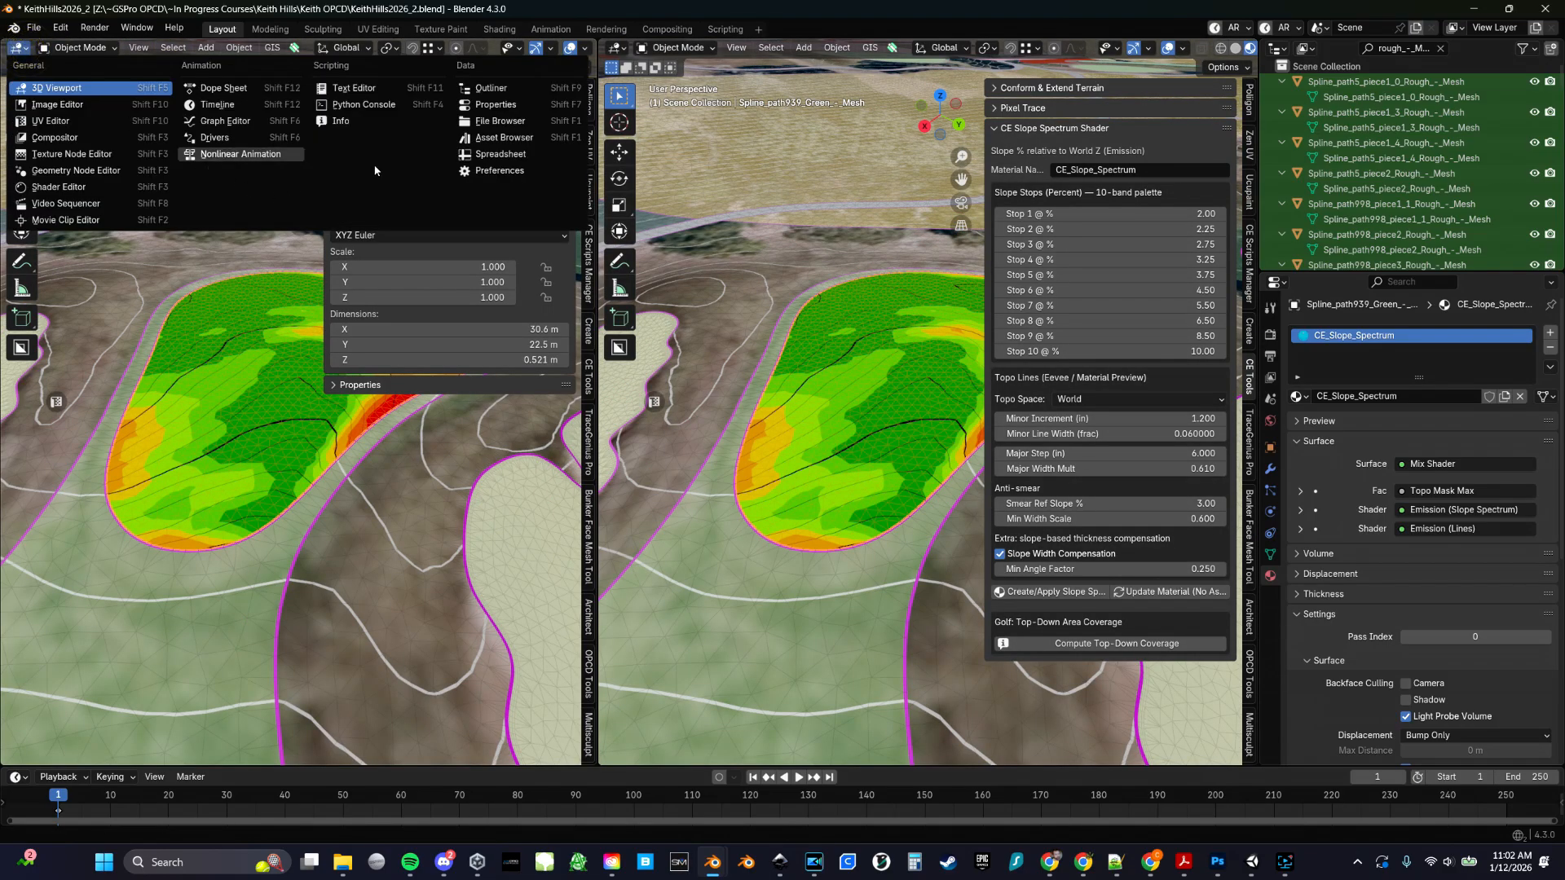
{"action": "left_click", "coordinate": [352, 88]}
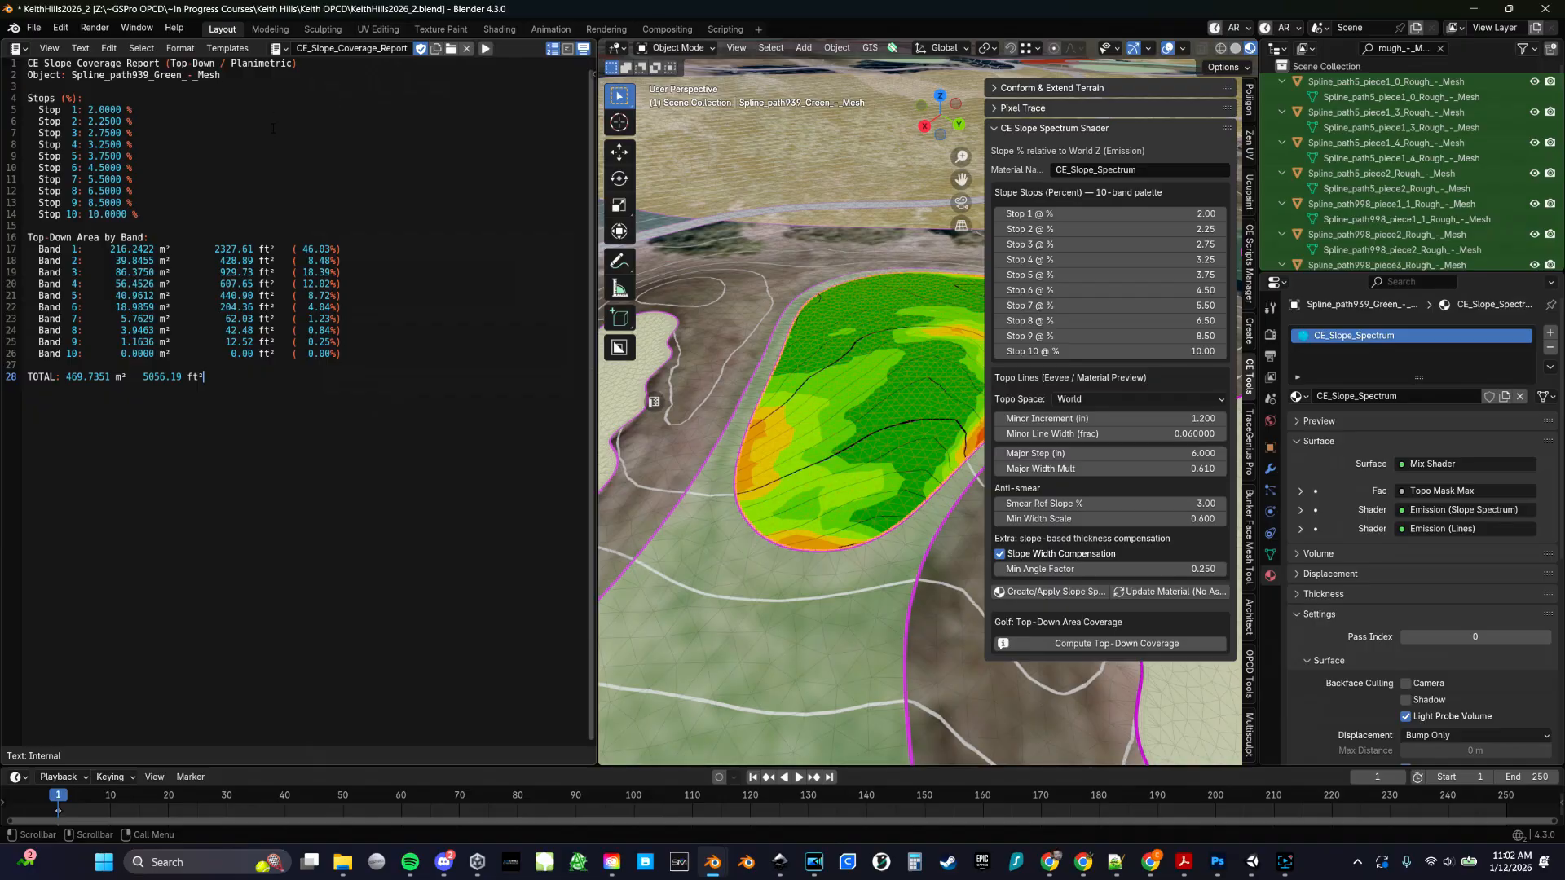
{"action": "left_click", "coordinate": [278, 48]}
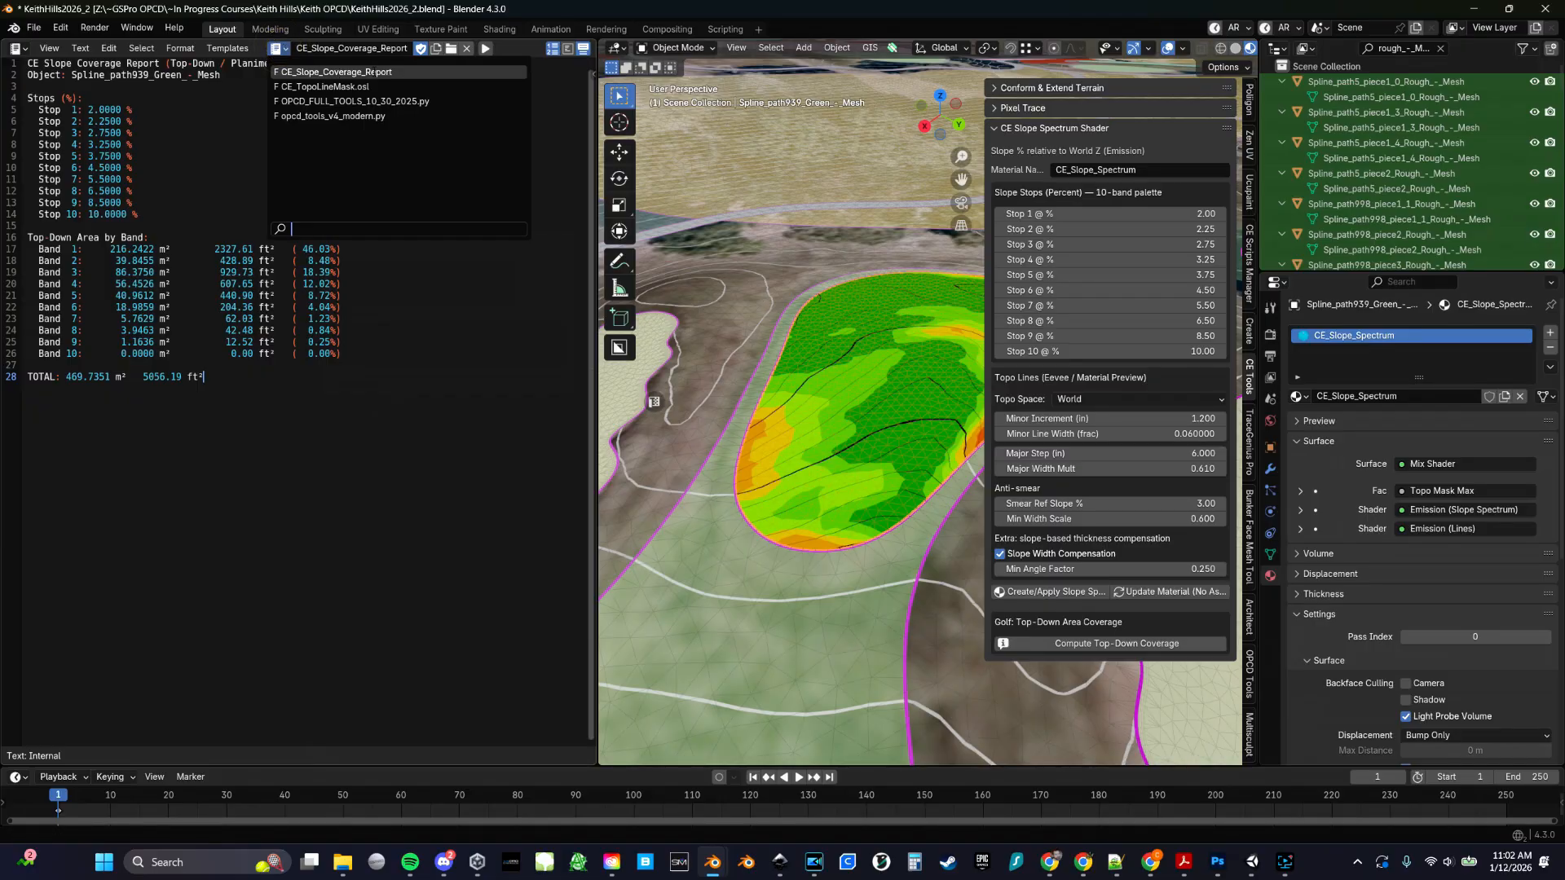
{"action": "left_click", "coordinate": [284, 51]}
{"action": "left_click", "coordinate": [393, 72]}
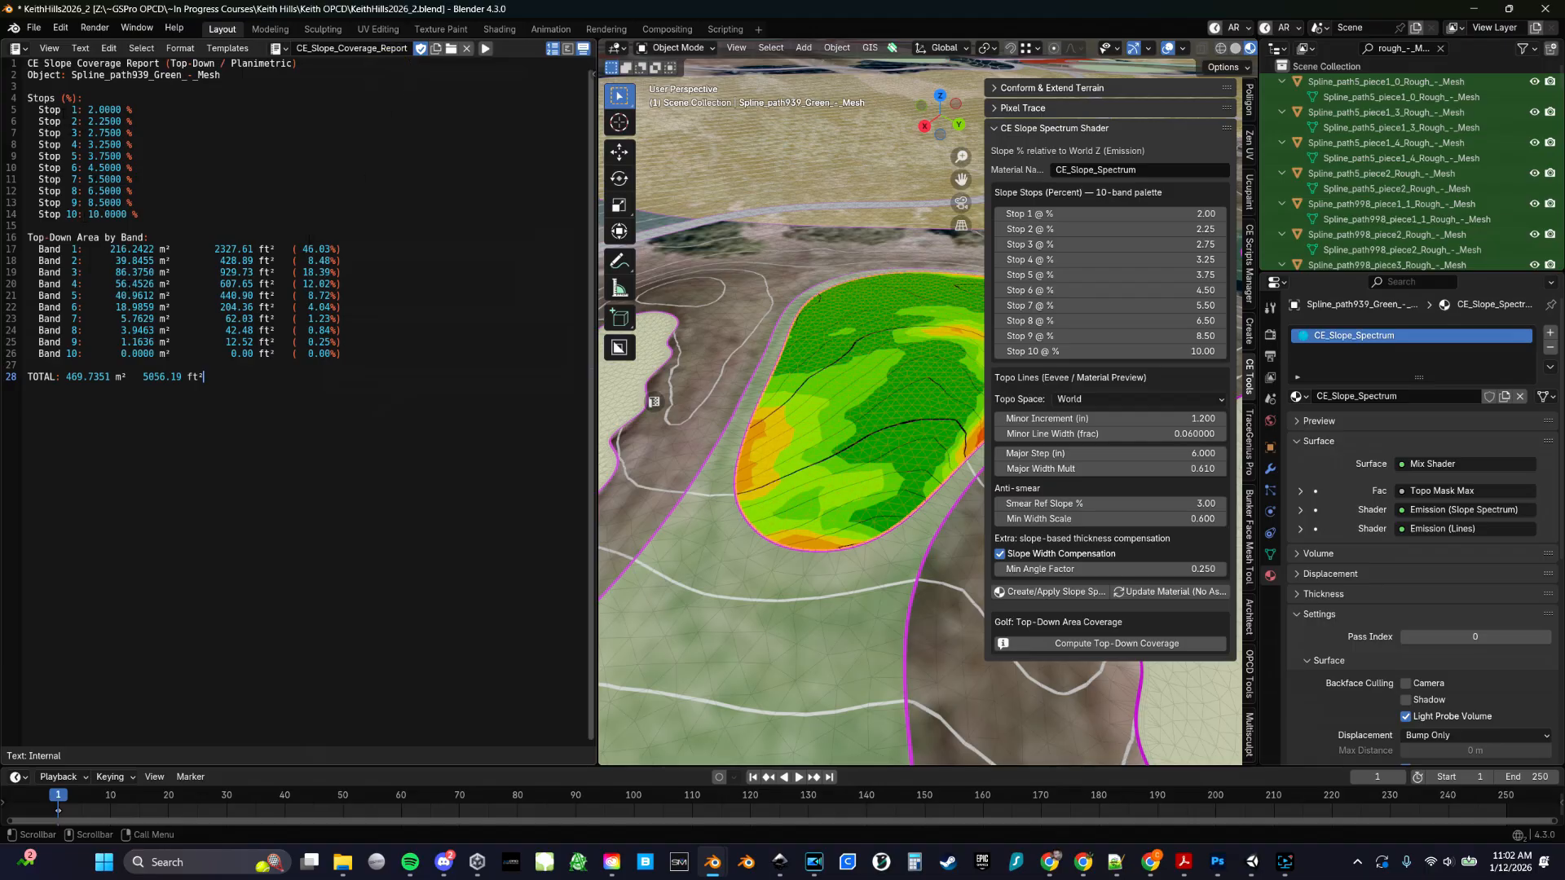
{"action": "left_click", "coordinate": [136, 355]}
{"action": "left_click", "coordinate": [253, 341]}
{"action": "left_click", "coordinate": [323, 341]}
Try raising a vertex near the green's back corner about 0.5 m in Edit Mode with smooth proportional editing
{"action": "left_click", "coordinate": [742, 291]}
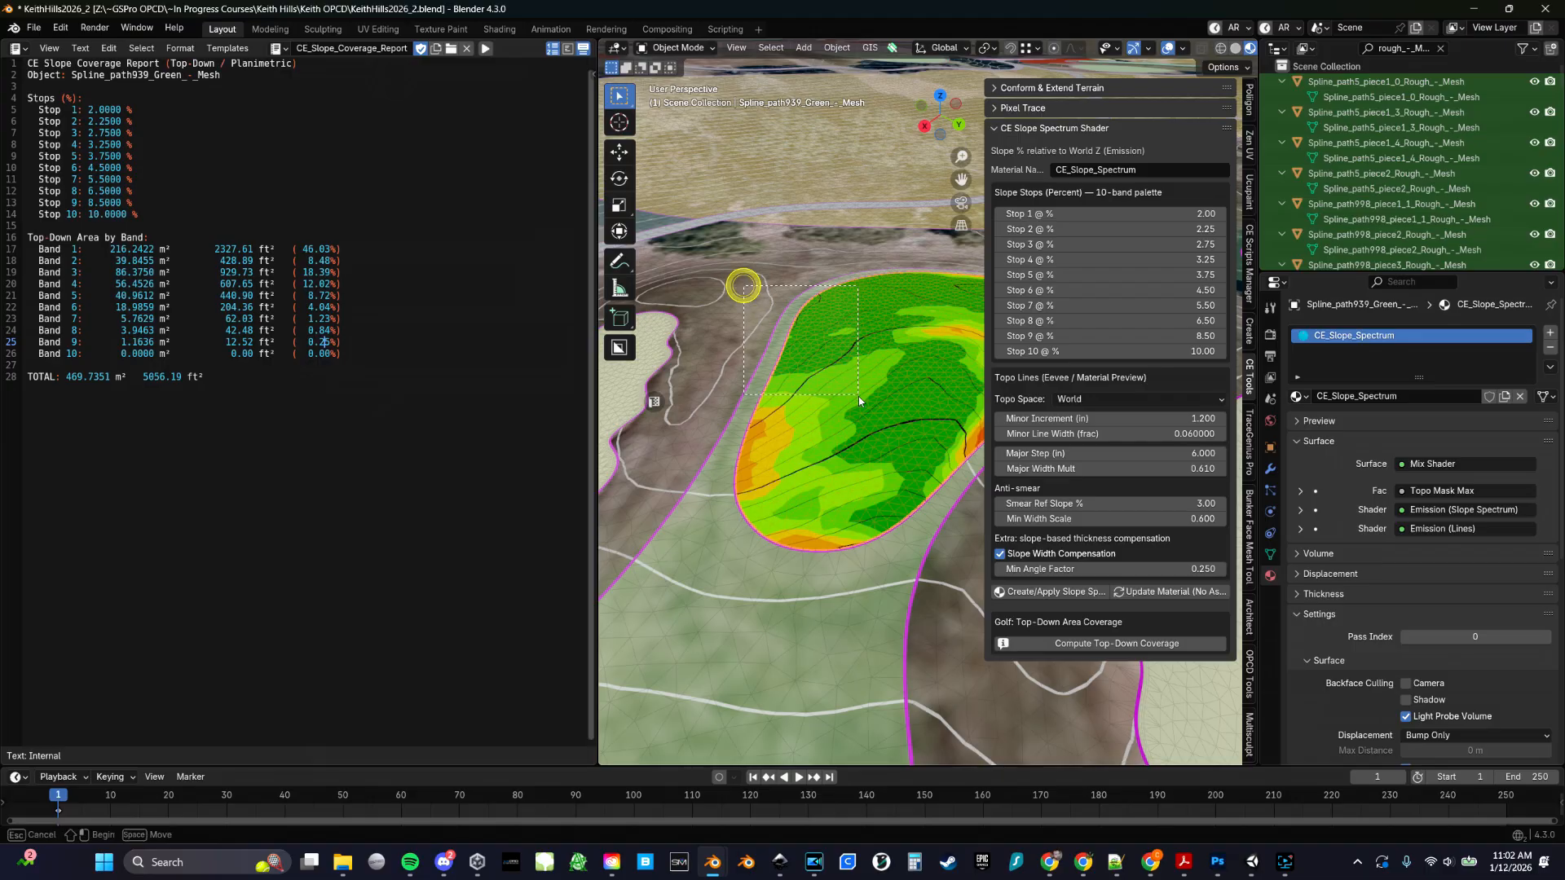
{"action": "key", "text": "Tab"}
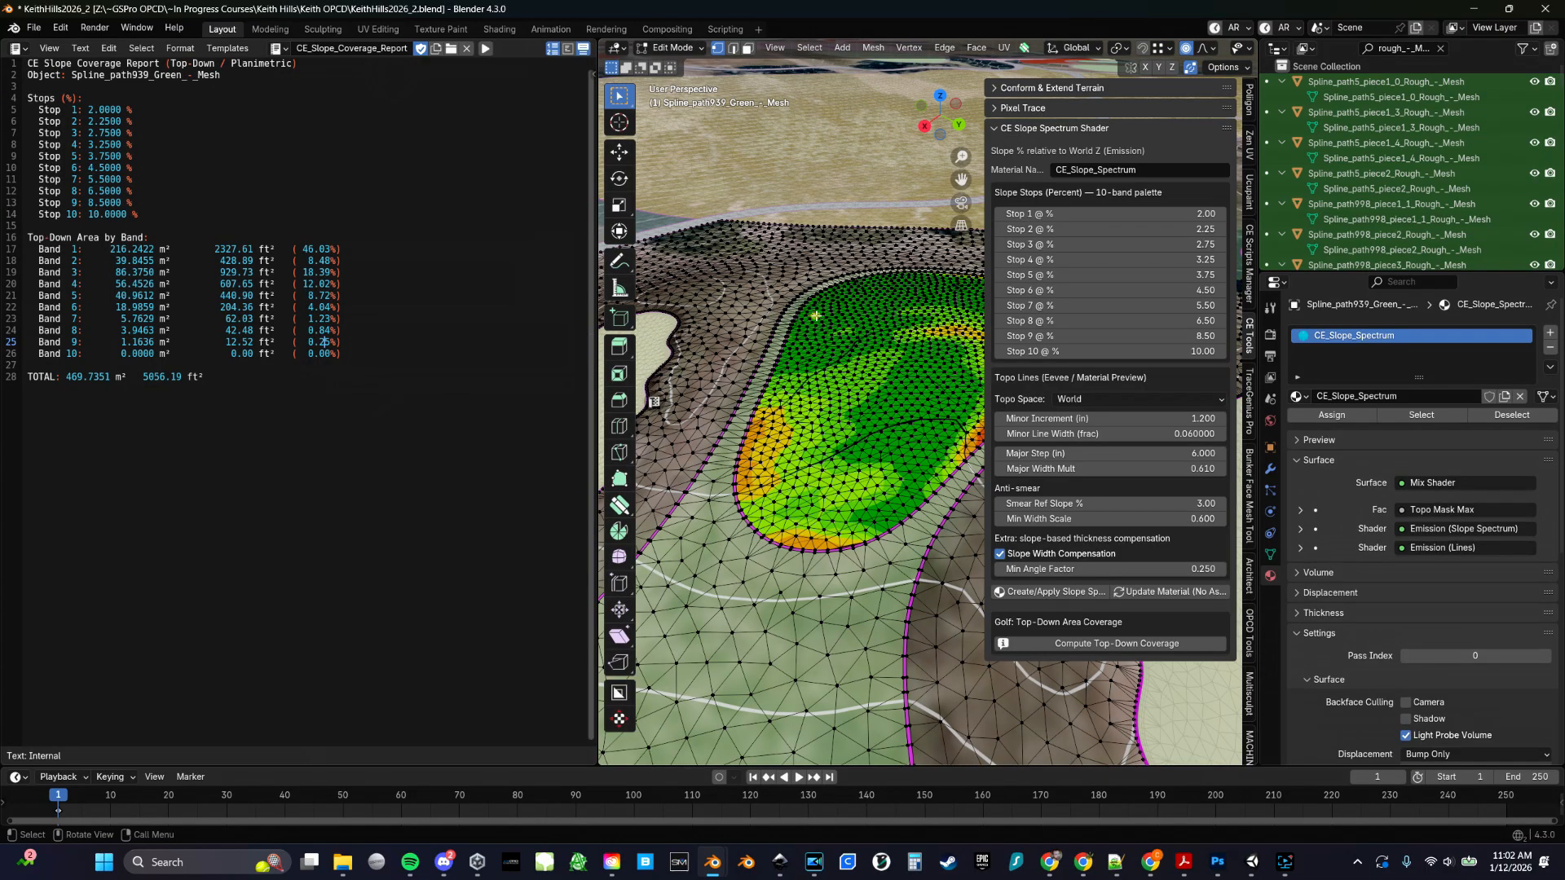
{"action": "key", "text": "g"}
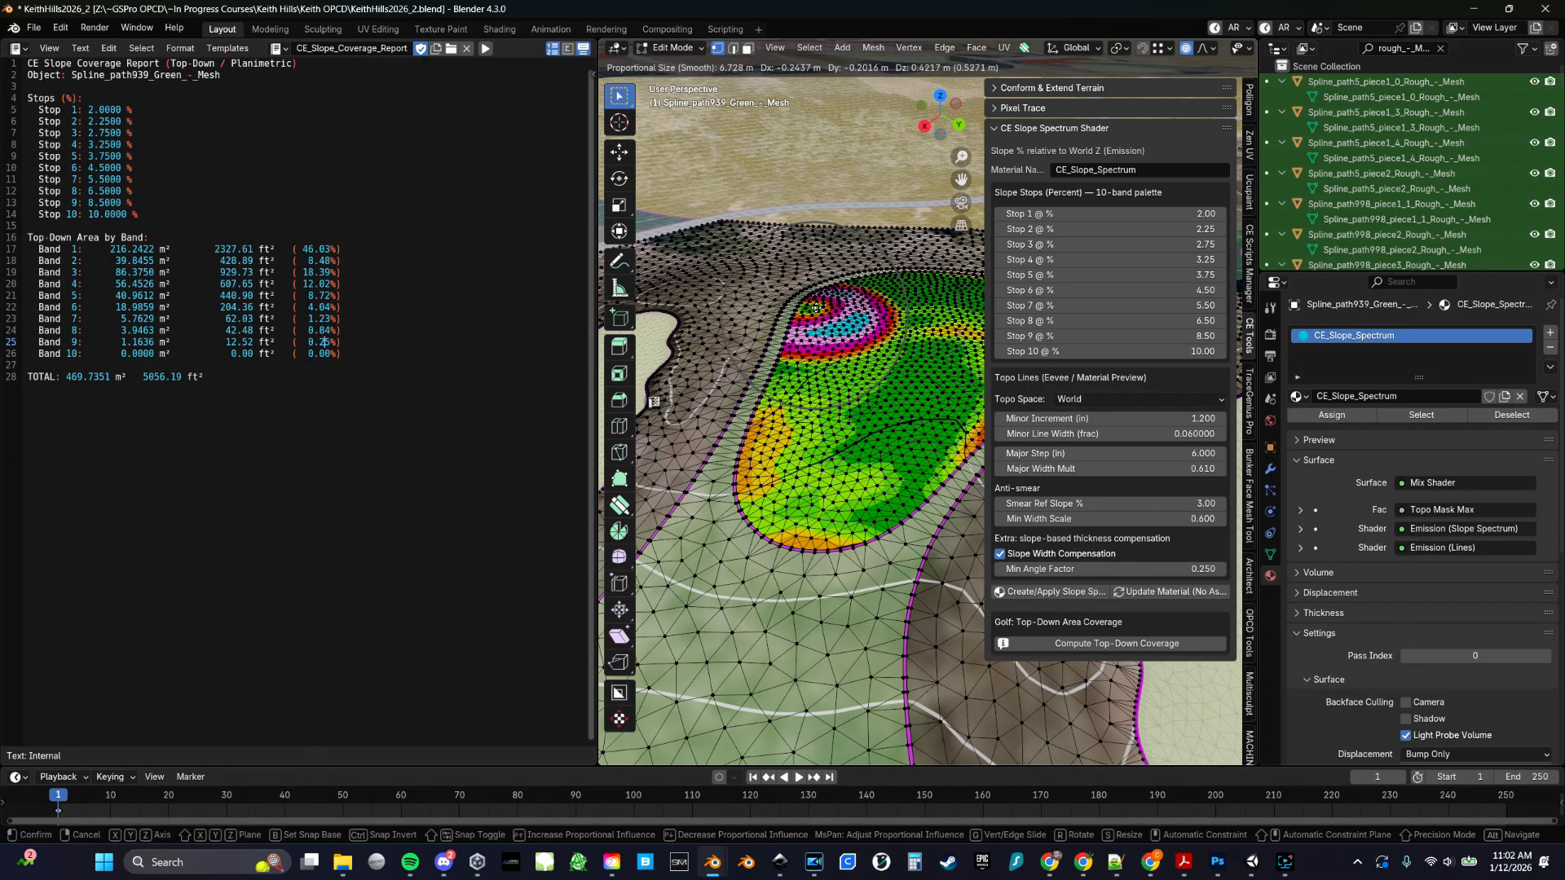
{"action": "left_click", "coordinate": [774, 383]}
Return to Object Mode and recompute the top-down coverage for the raised green
{"action": "key", "text": "ctrl+Tab"}
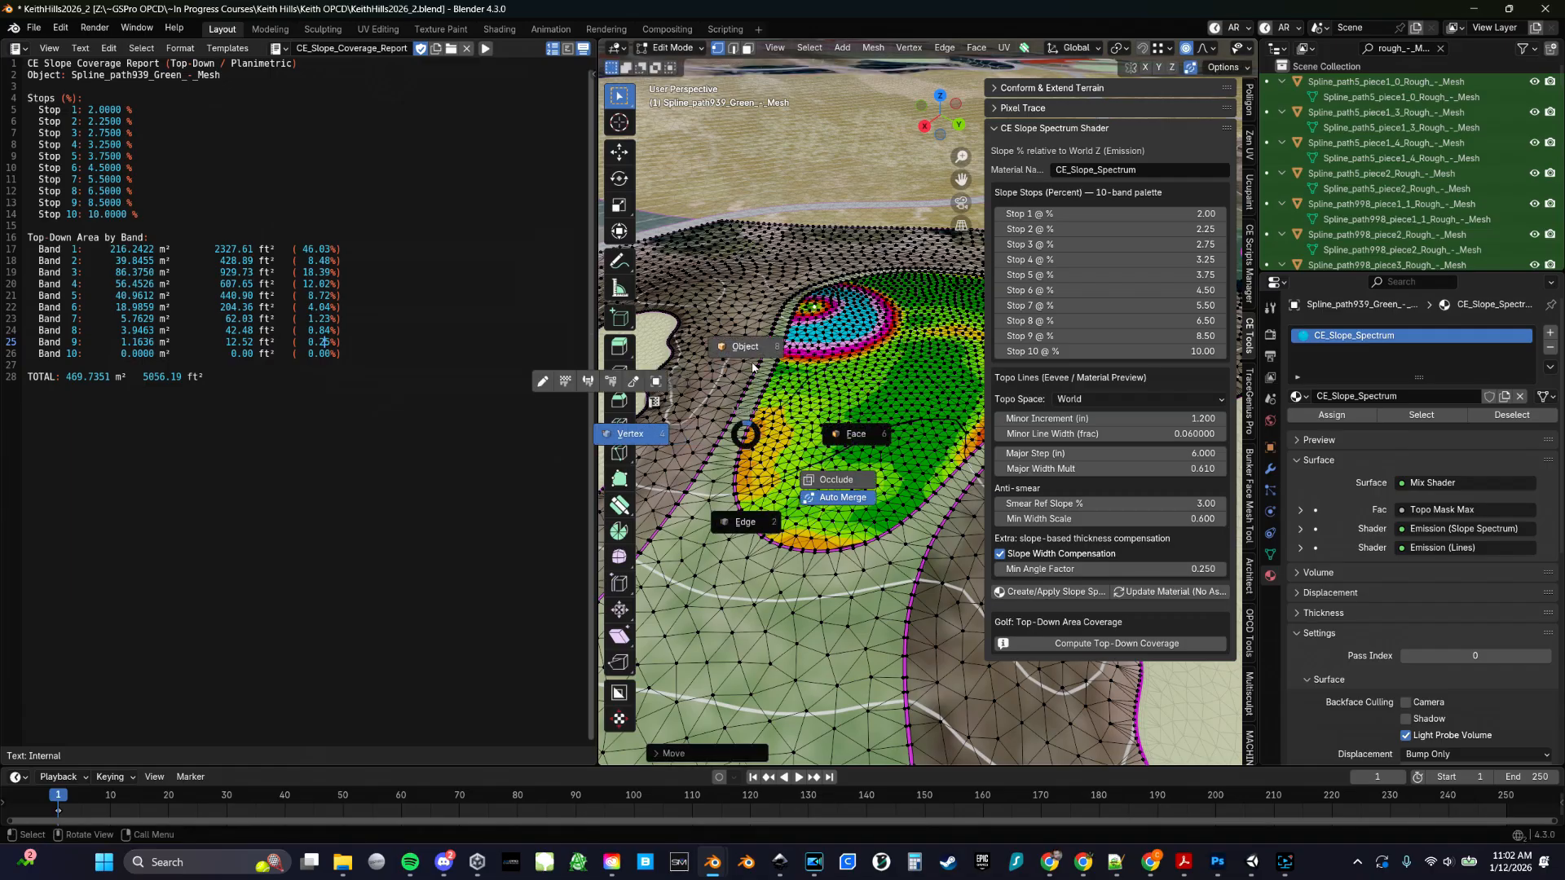
{"action": "left_click", "coordinate": [648, 430]}
{"action": "left_click", "coordinate": [790, 392]}
{"action": "left_click", "coordinate": [1083, 643]}
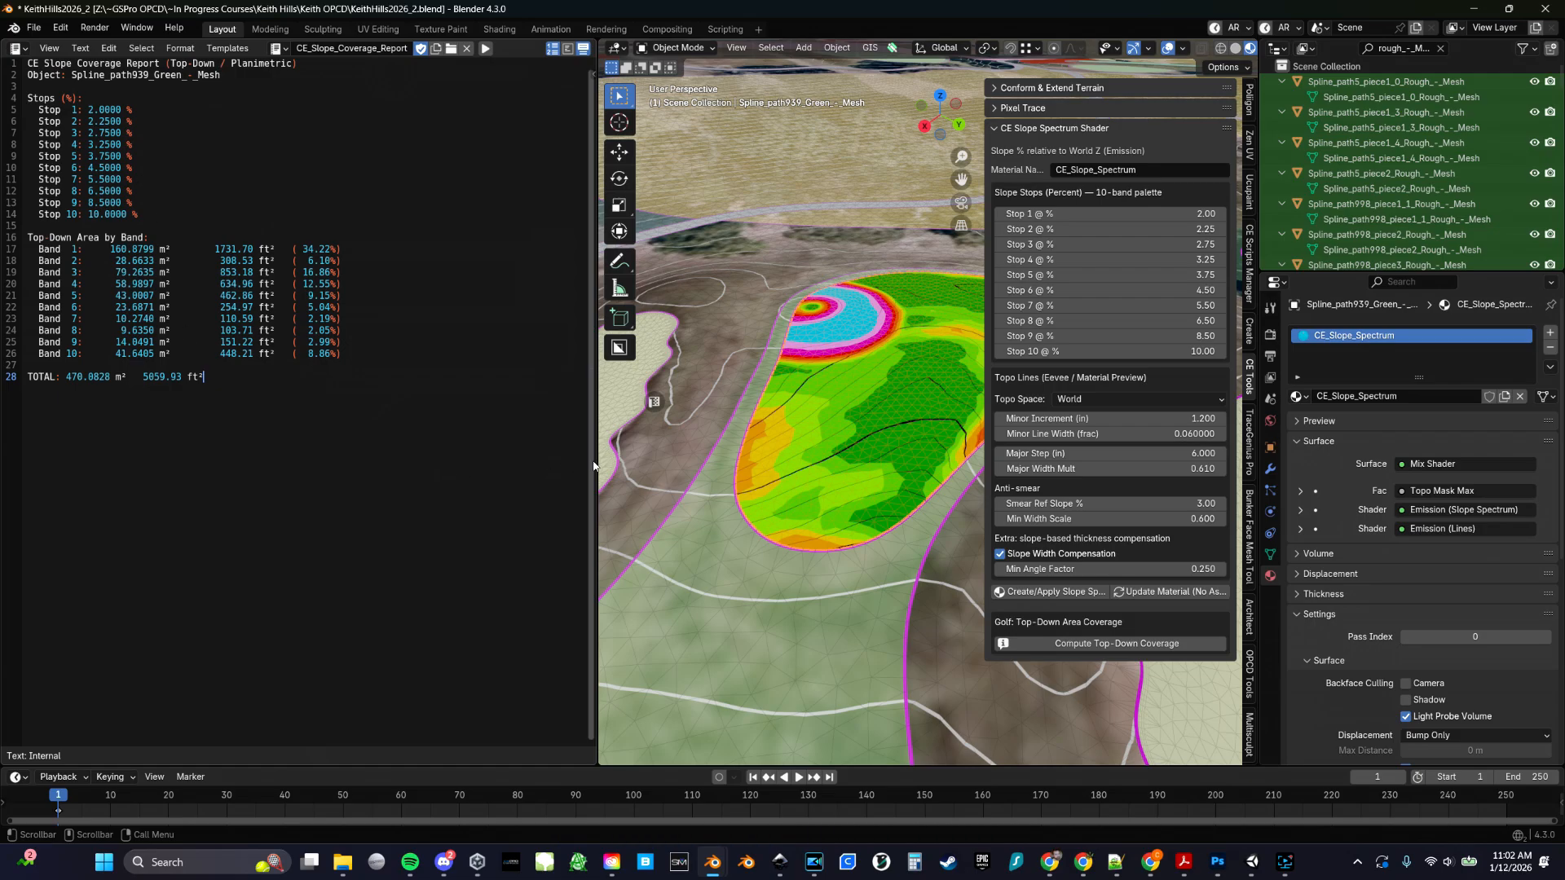
Close the Text Editor area and undo the bump raised at the green's back corner
{"action": "left_click_drag", "start_coordinate": [602, 42], "coordinate": [449, 237]}
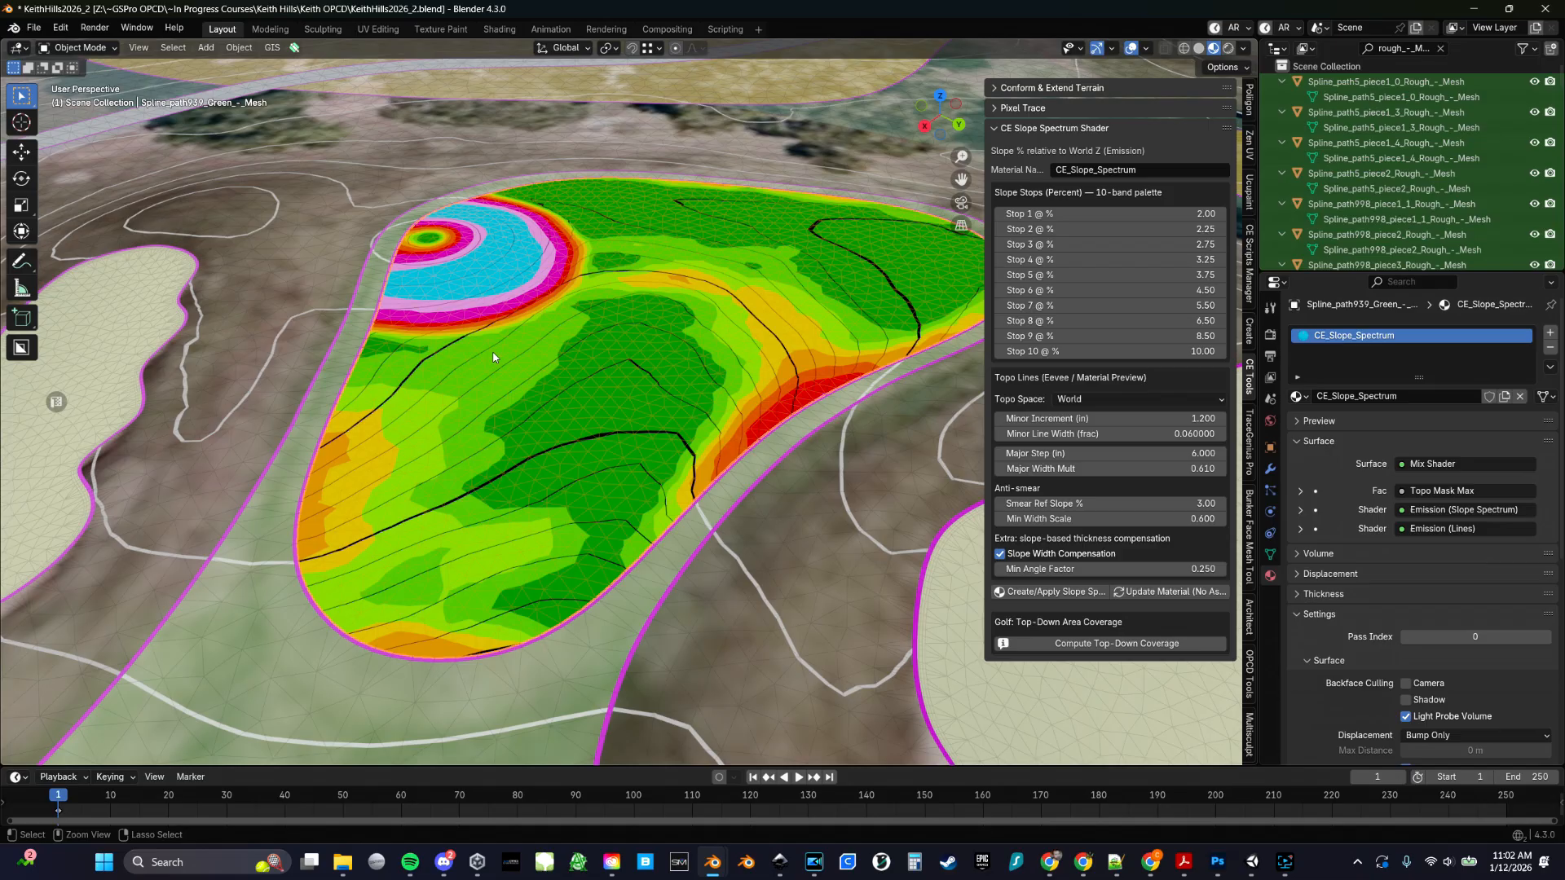
{"action": "key", "text": "Tab"}
{"action": "key", "text": "Tab"}
{"action": "left_click", "coordinate": [539, 281]}
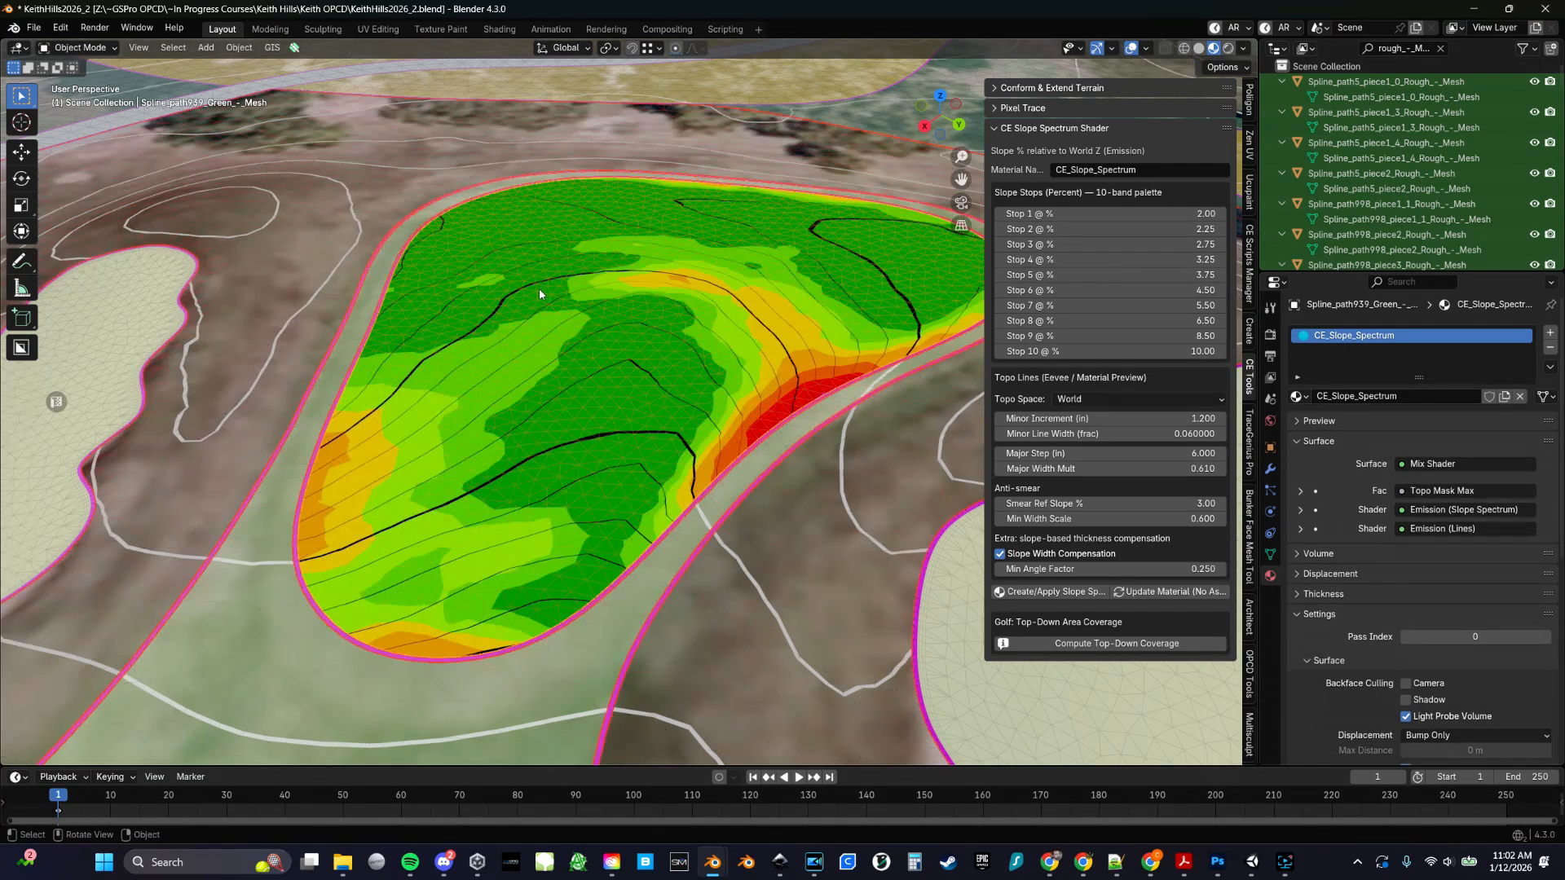
Display the Multisculpt add-on's tools for the course meshes
{"action": "left_click", "coordinate": [343, 276]}
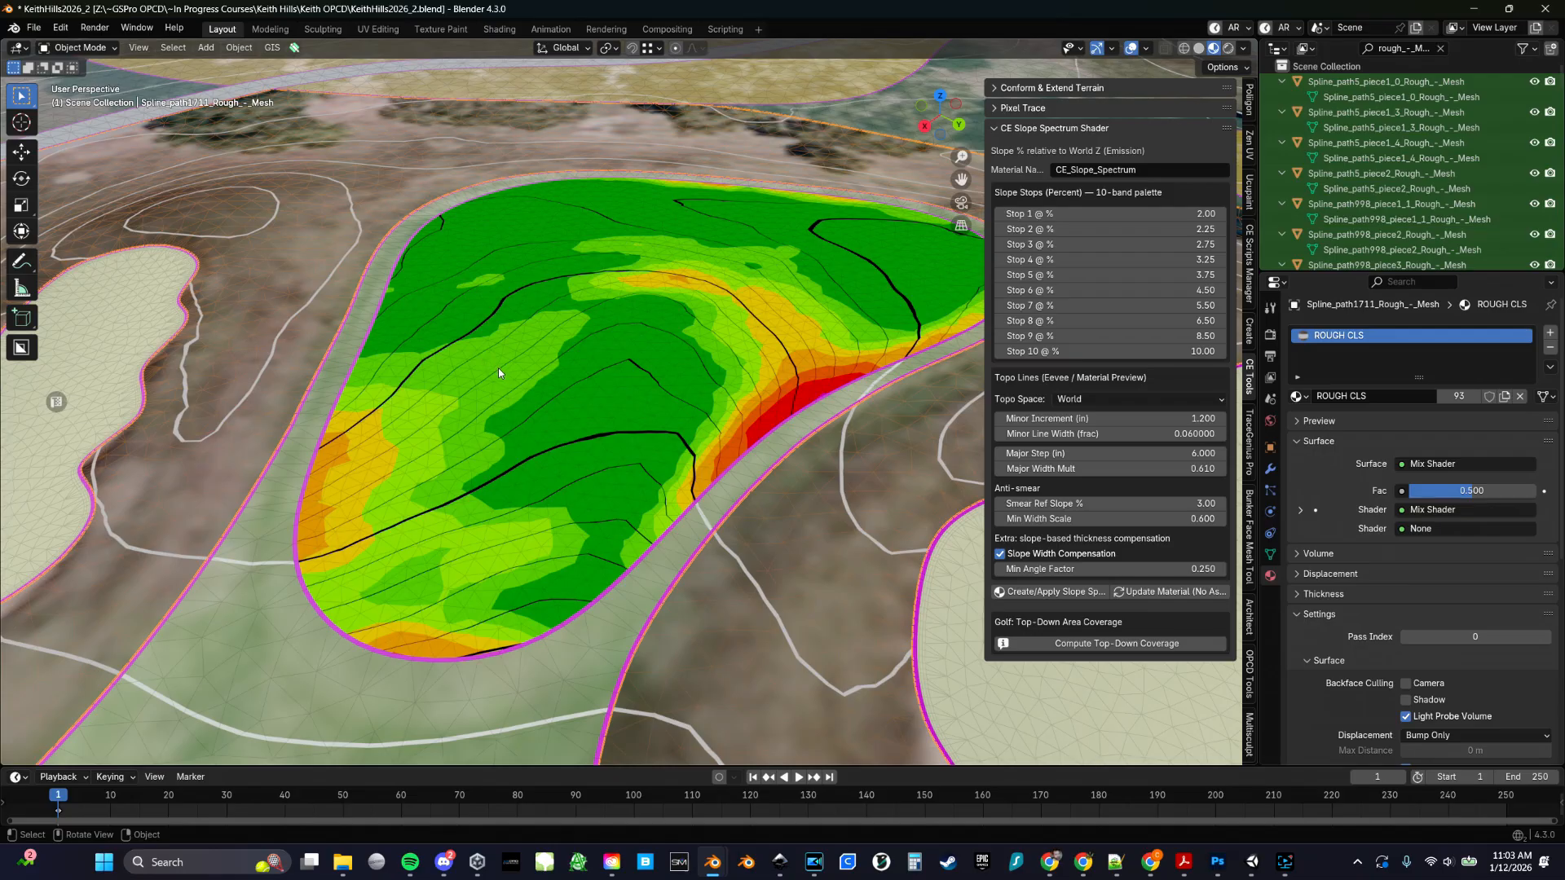
{"action": "middle_click_drag", "start_coordinate": [499, 373], "coordinate": [505, 365]}
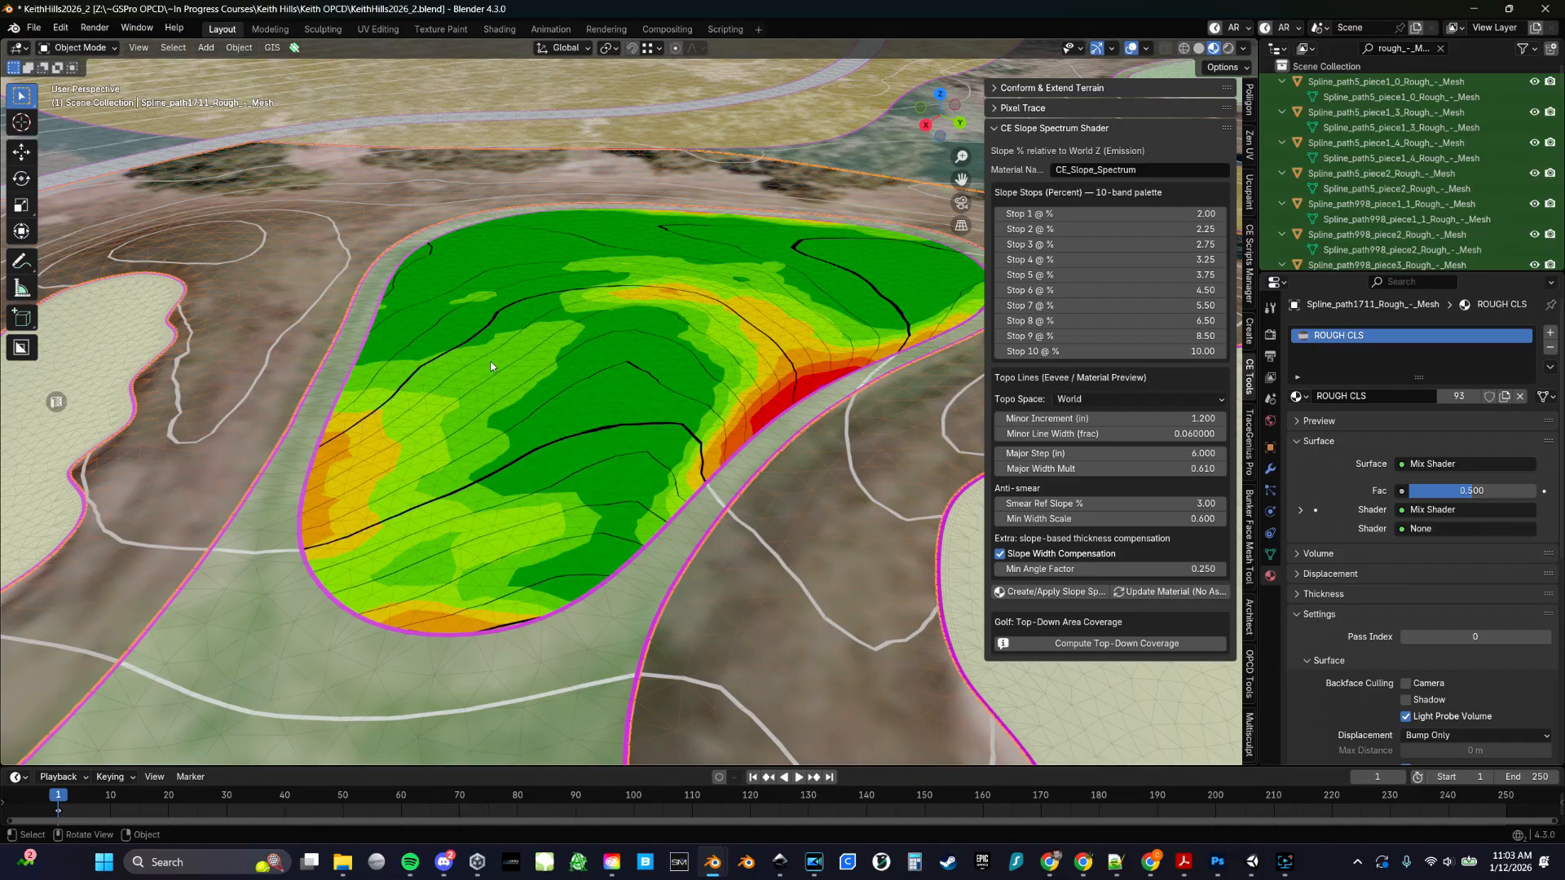
{"action": "middle_click_drag", "start_coordinate": [515, 370], "coordinate": [511, 375]}
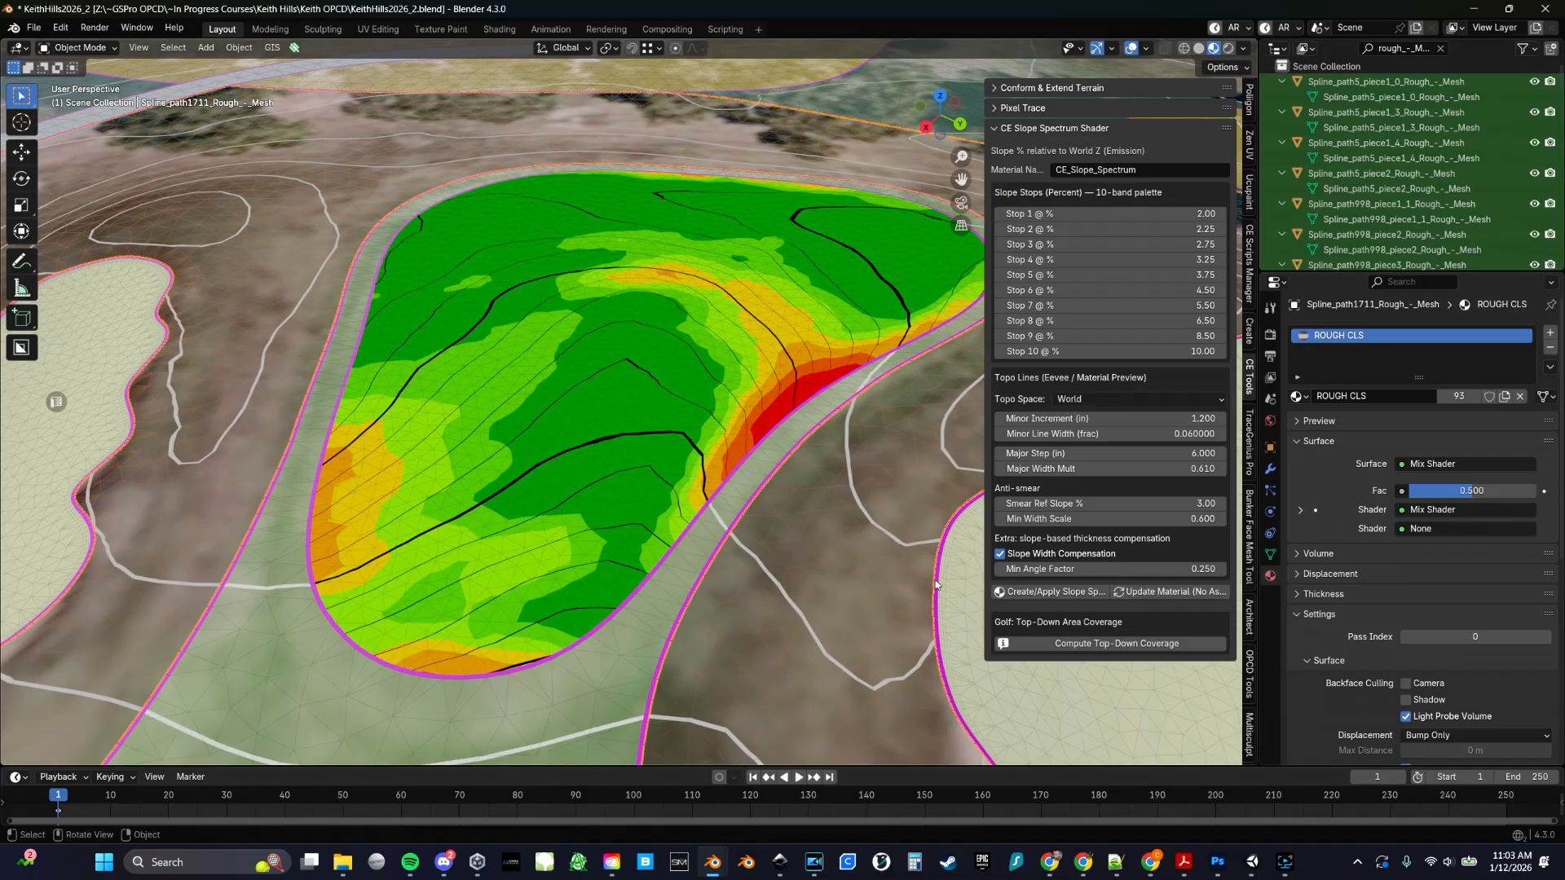
{"action": "left_click", "coordinate": [1251, 739]}
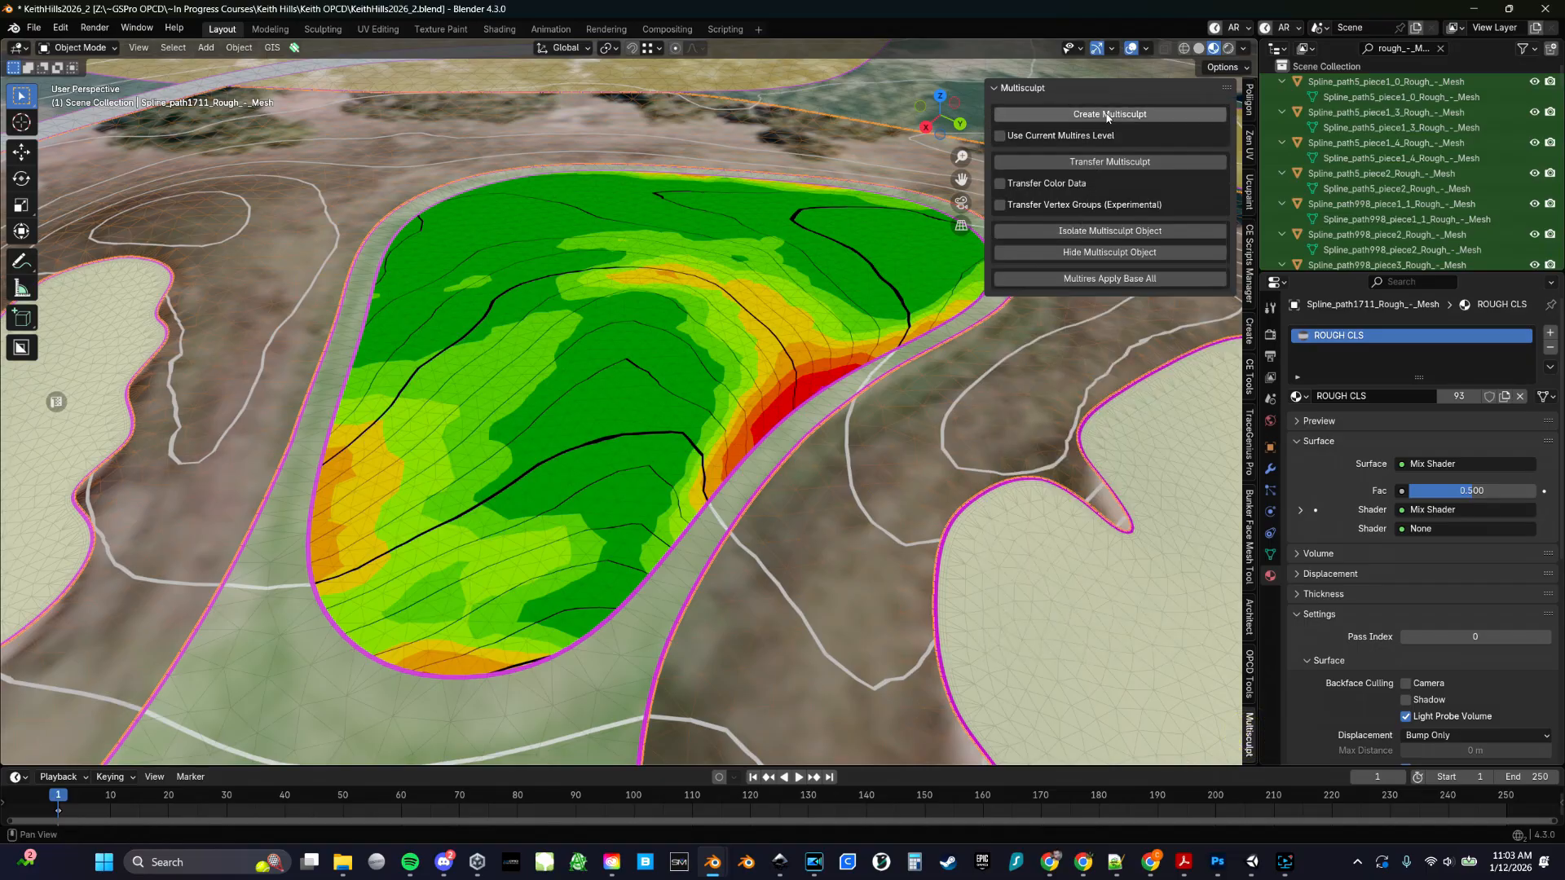
{"action": "middle_click_drag", "start_coordinate": [515, 193], "coordinate": [510, 252]}
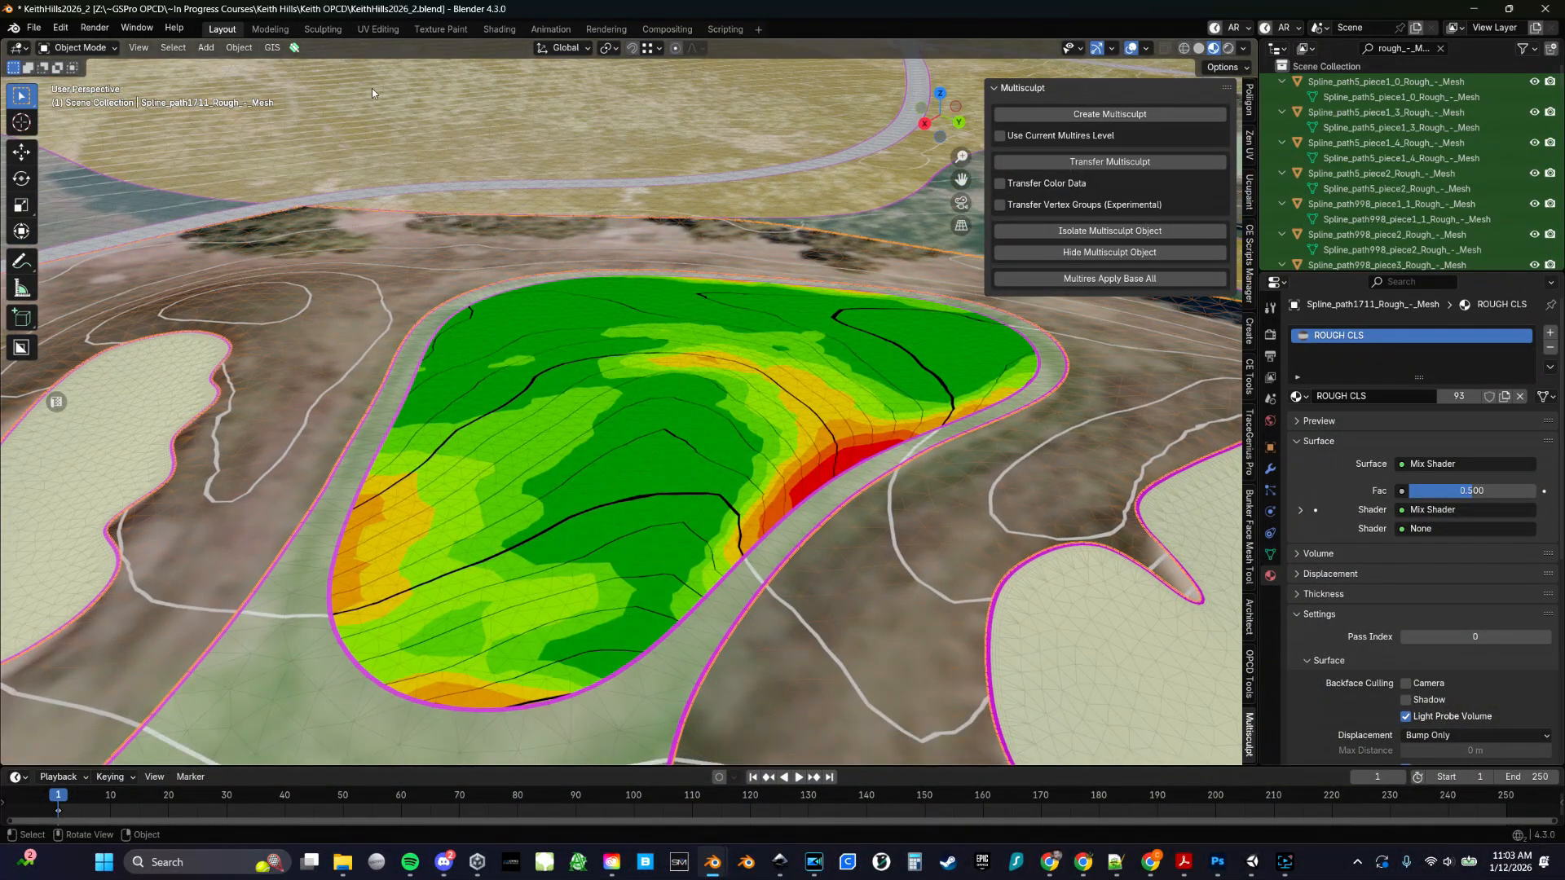
Try a Draw brush stroke across the green's front edge in Sculpt Mode with only the green mesh selected
{"action": "left_click", "coordinate": [603, 436]}
{"action": "key", "text": "Tab"}
{"action": "left_click", "coordinate": [552, 384]}
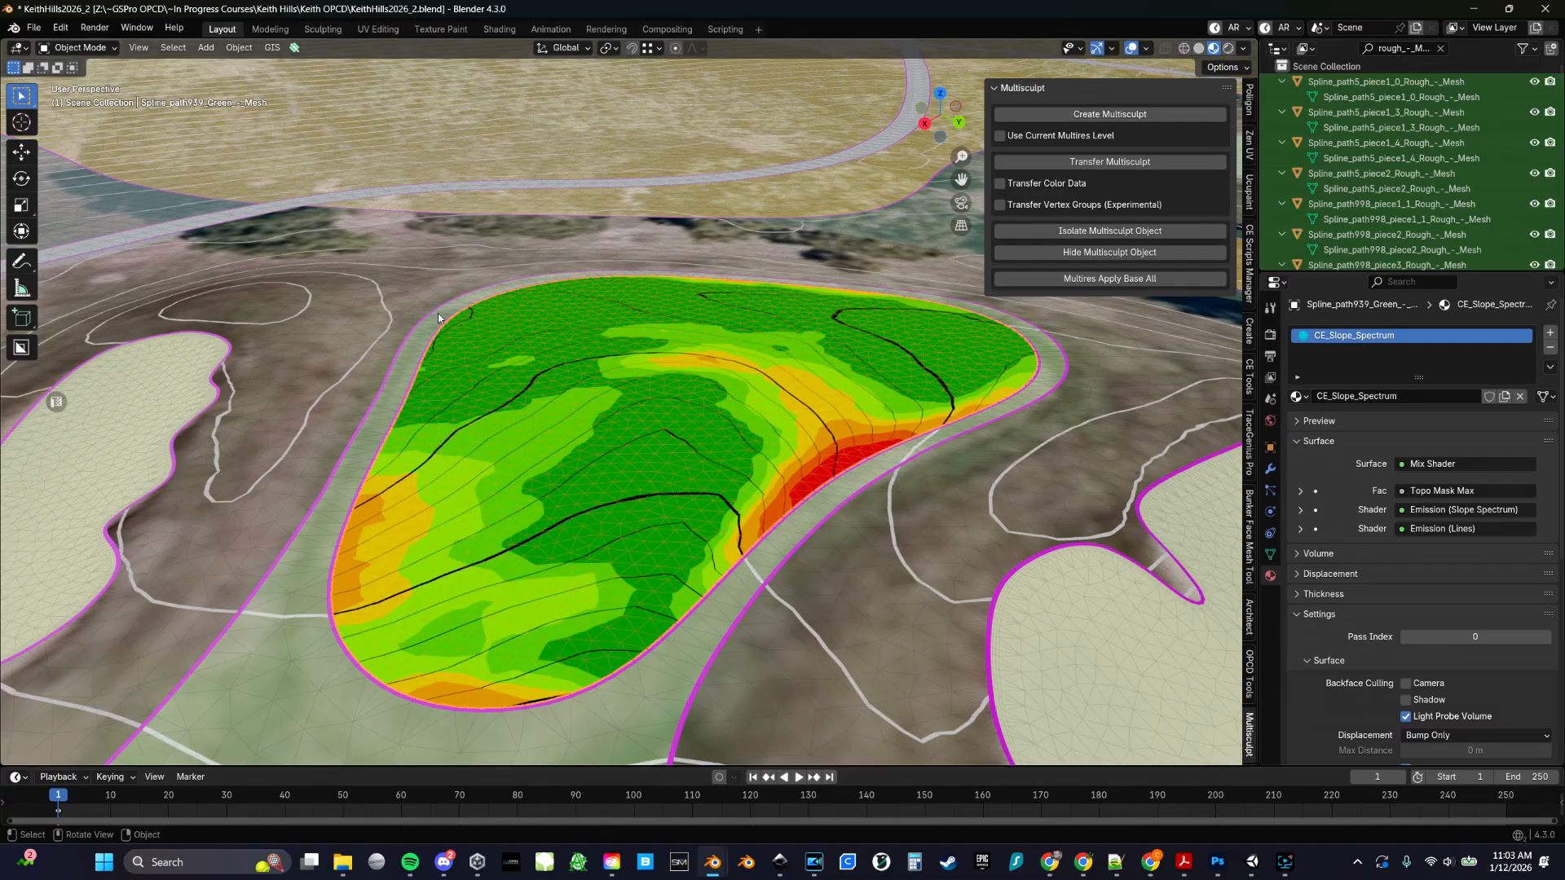
{"action": "key", "text": "Tab"}
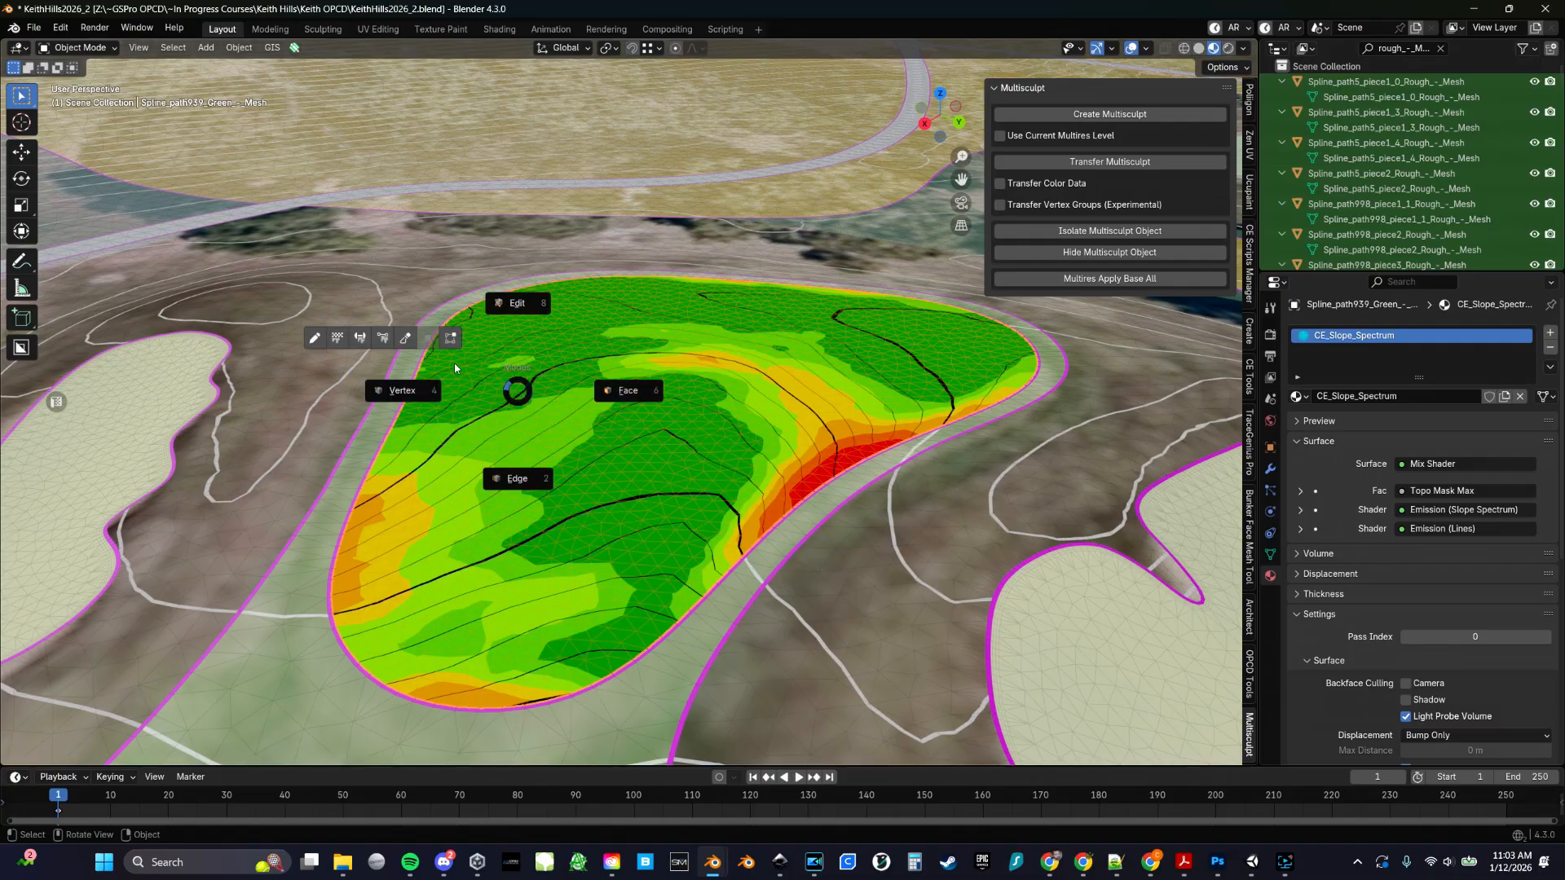
{"action": "left_click", "coordinate": [405, 337]}
{"action": "mouse_move", "coordinate": [611, 483]}
{"action": "middle_mouse_down"}
{"action": "mouse_move", "coordinate": [743, 501]}
{"action": "mouse_move", "coordinate": [717, 521]}
{"action": "middle_mouse_up"}
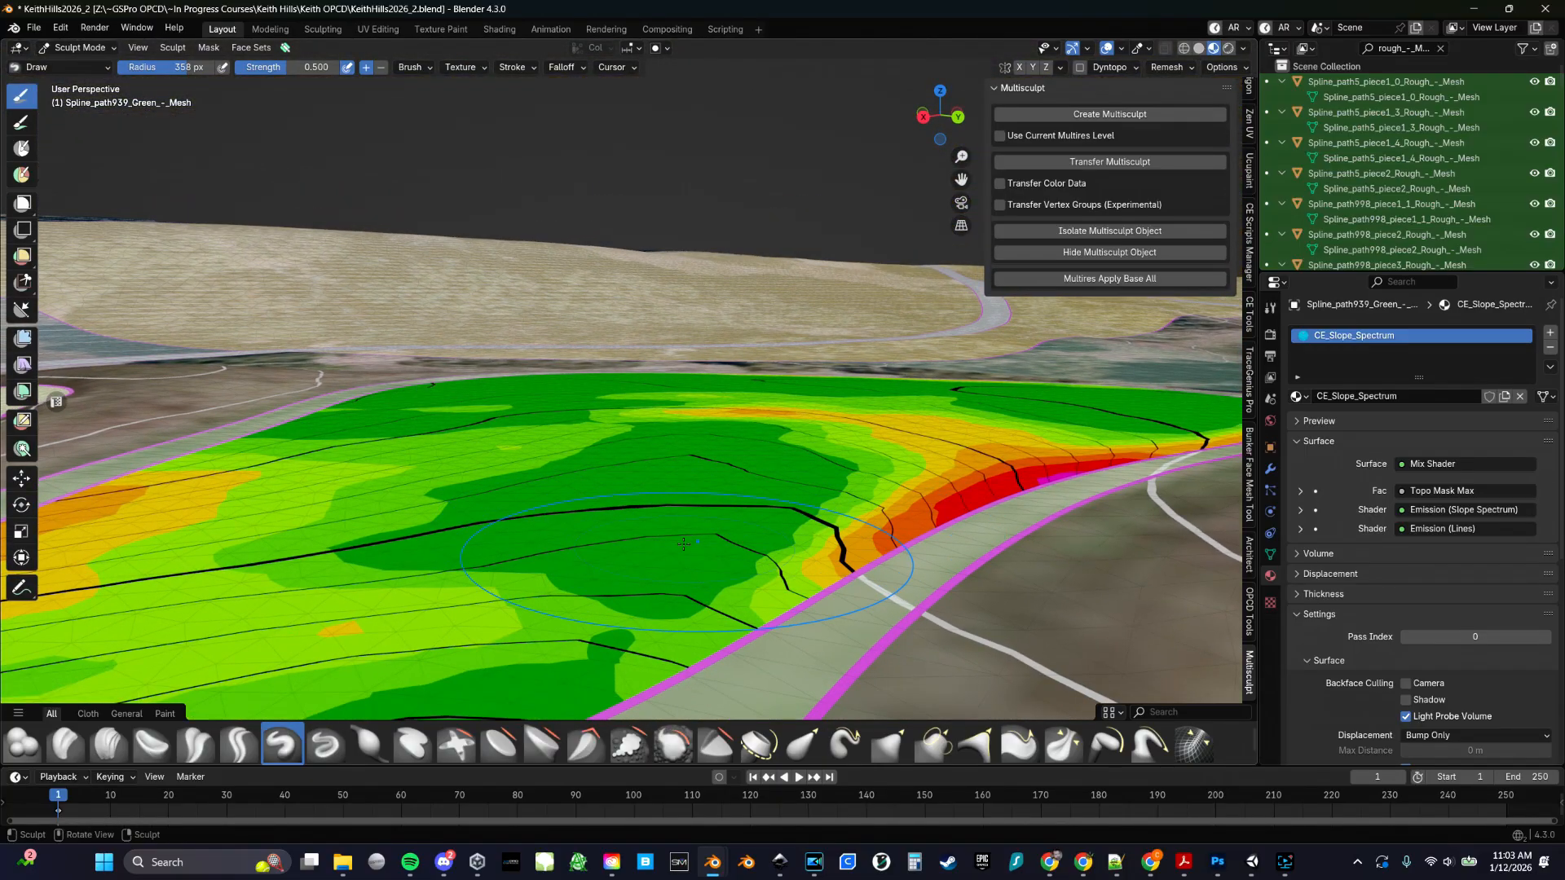
{"action": "left_click_drag", "start_coordinate": [701, 546], "coordinate": [844, 559]}
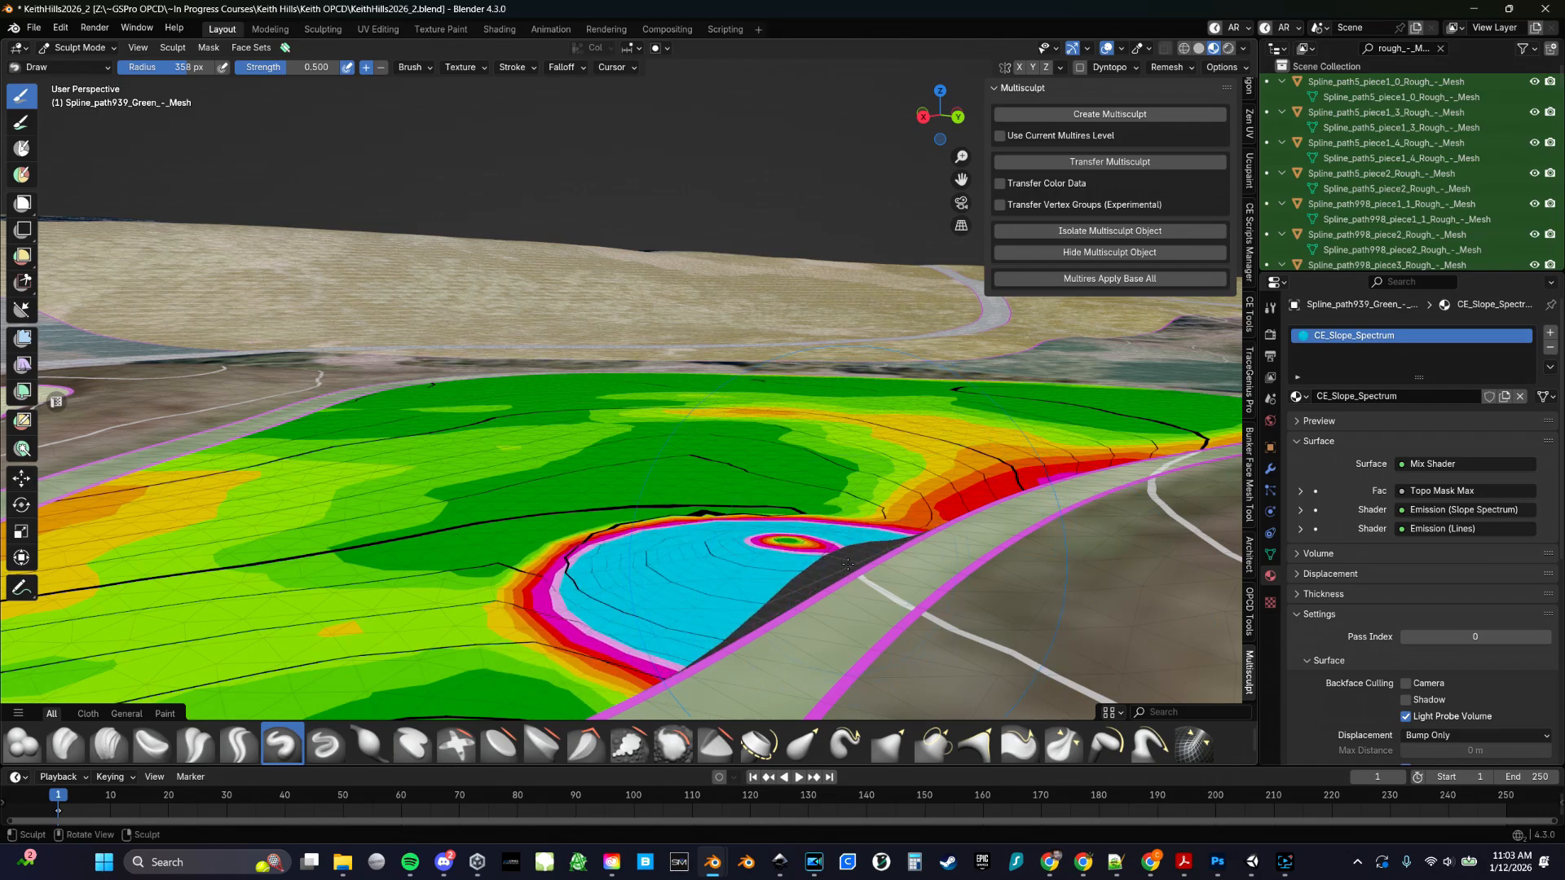
Undo the Draw stroke on the green's edge and leave Sculpt Mode
{"action": "key", "text": "ctrl+z"}
{"action": "middle_click_drag", "start_coordinate": [692, 453], "coordinate": [717, 516]}
{"action": "key", "text": "Tab"}
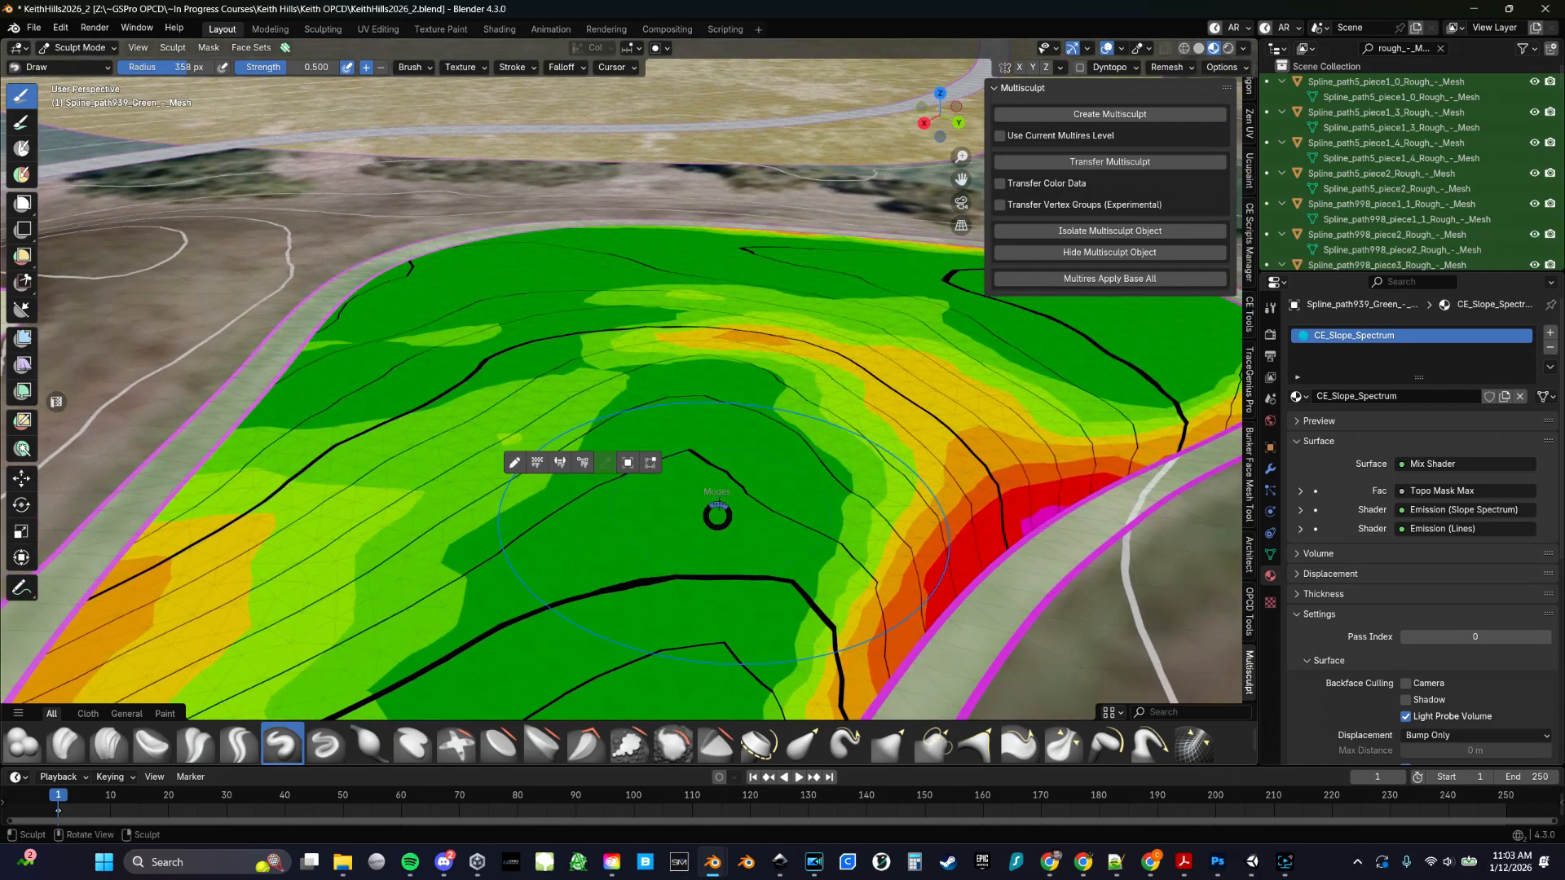
{"action": "left_click", "coordinate": [539, 462]}
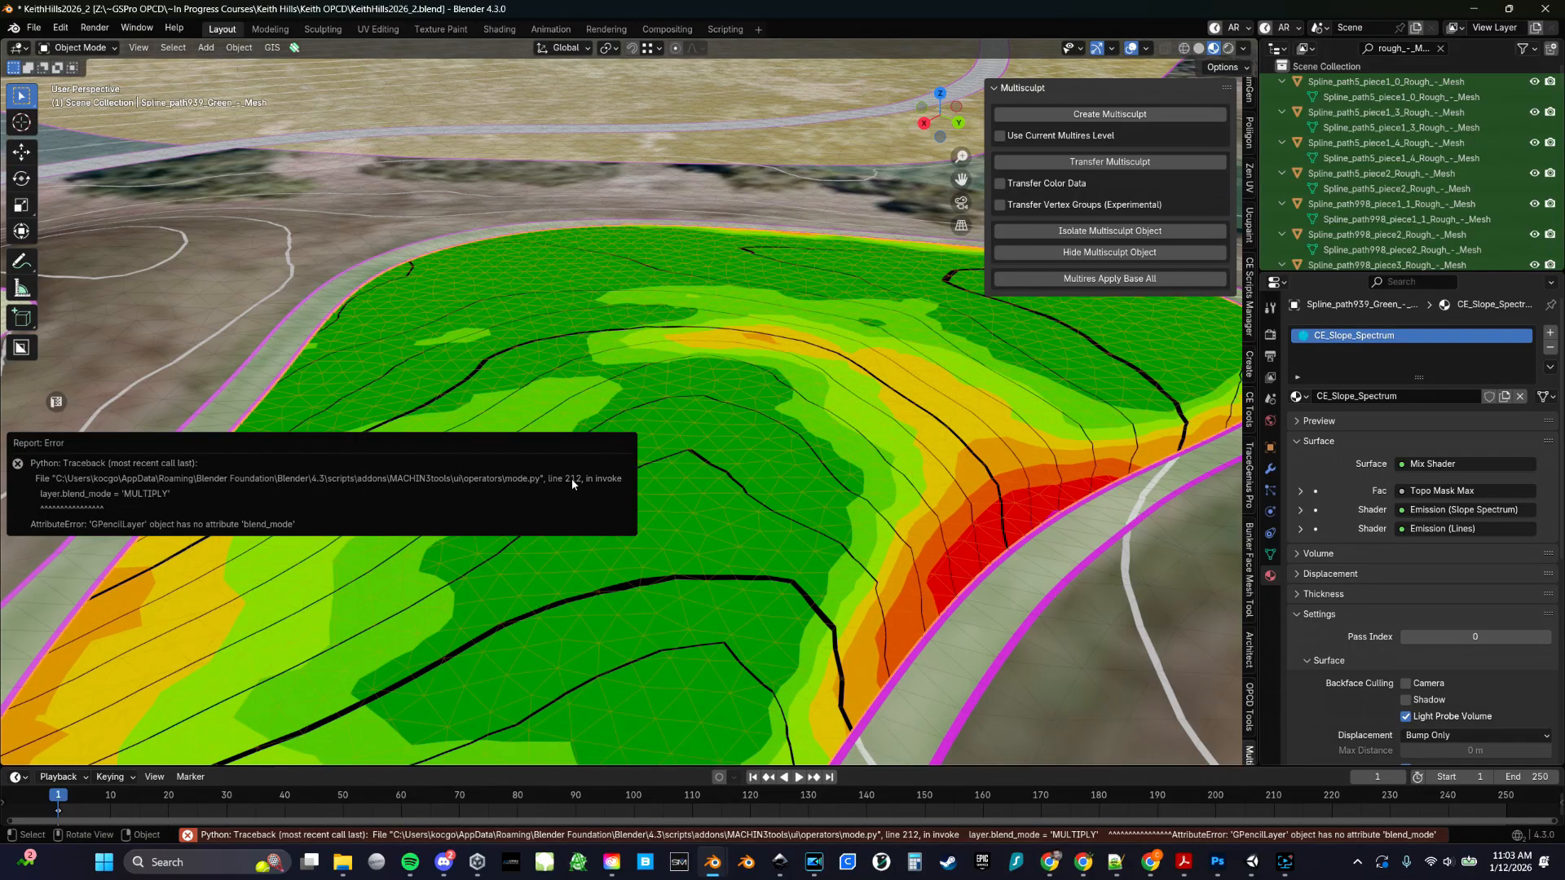
Select the green together with its surrounding meshes and create a Multisculpt object from them
{"action": "scroll", "coordinate": [645, 378], "scroll_direction": "down", "scroll_amount": 5}
{"action": "left_click_drag", "start_coordinate": [352, 318], "coordinate": [821, 619]}
{"action": "left_click_drag", "start_coordinate": [194, 353], "coordinate": [941, 664]}
{"action": "left_click_drag", "start_coordinate": [175, 384], "coordinate": [1124, 673]}
{"action": "left_click", "coordinate": [1100, 114]}
Enter Sculpt Mode on the Multisculpt object and set the Draw brush to a 321 px radius and 0.176 strength
{"action": "key", "text": "Tab"}
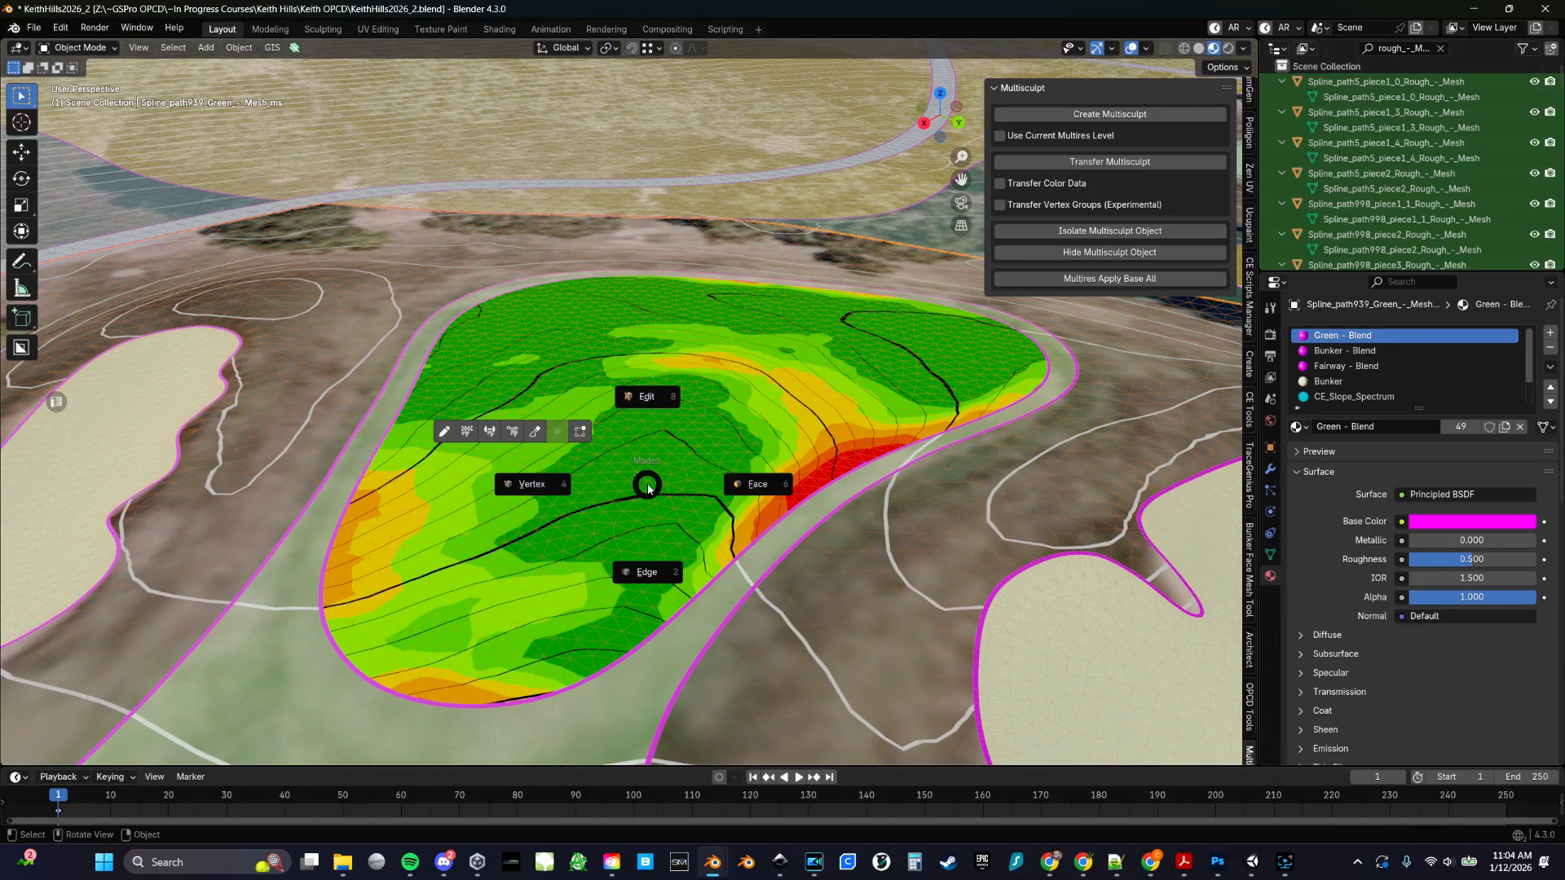
{"action": "left_click", "coordinate": [536, 432]}
{"action": "scroll", "coordinate": [701, 462], "scroll_direction": "up", "scroll_amount": 4}
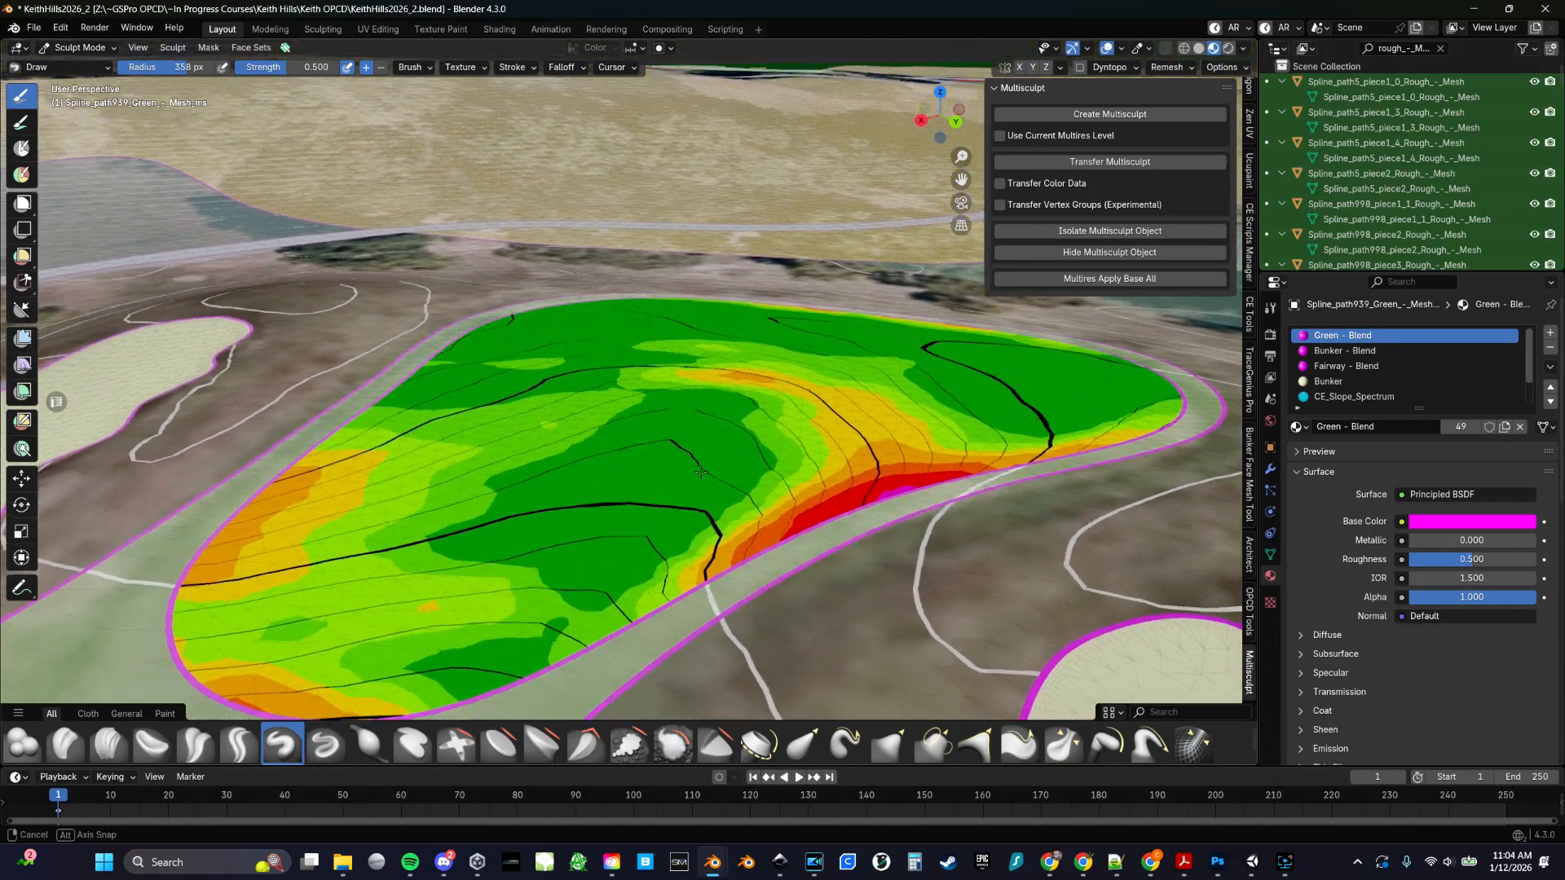
{"action": "key", "text": "f"}
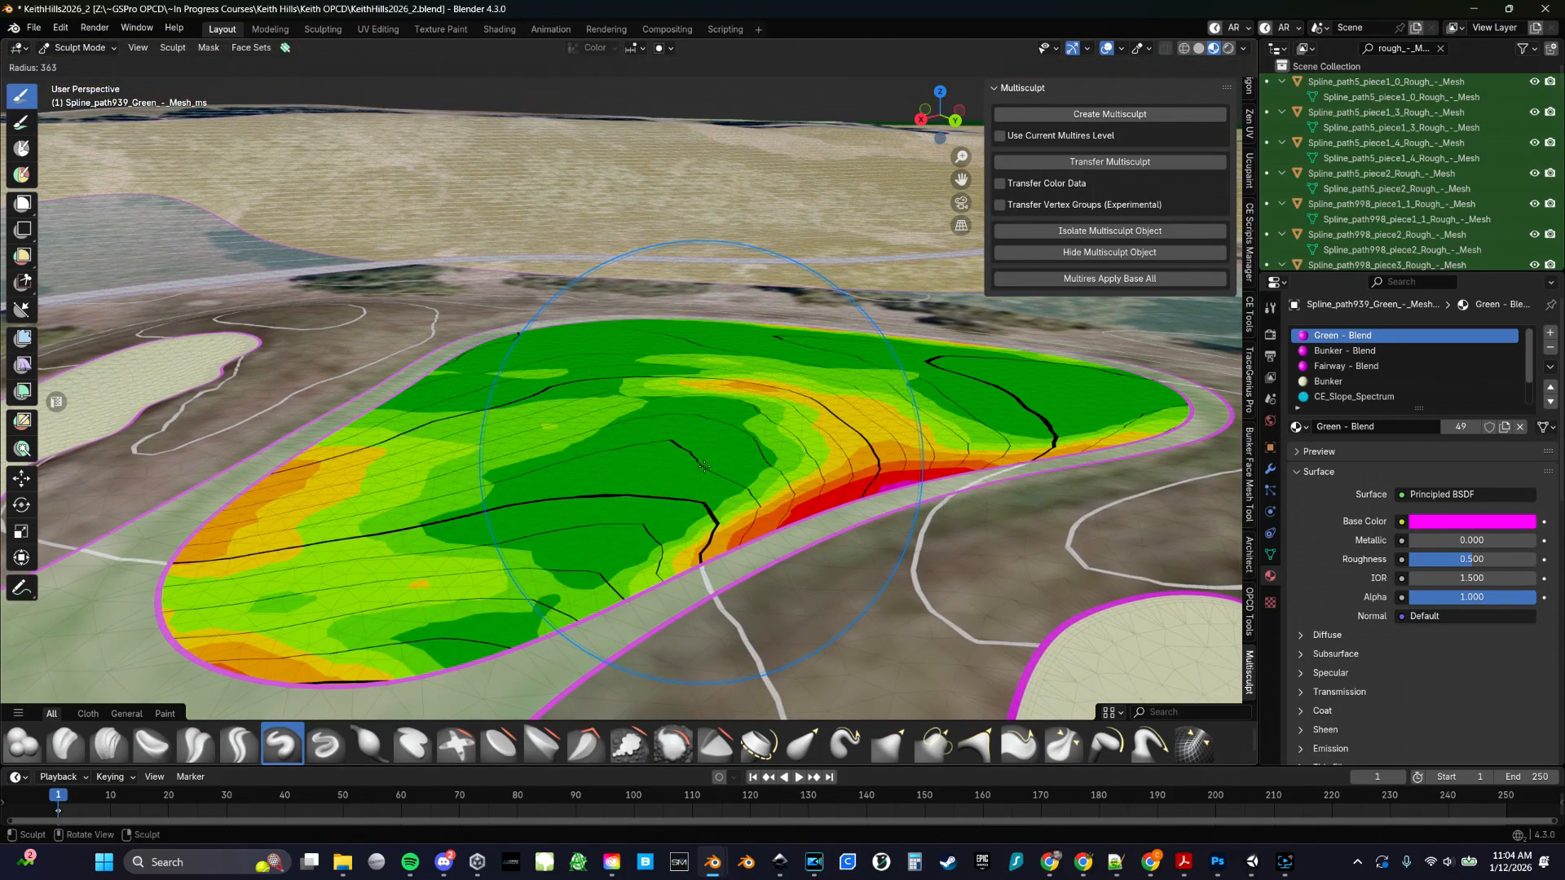
{"action": "left_click", "coordinate": [673, 454]}
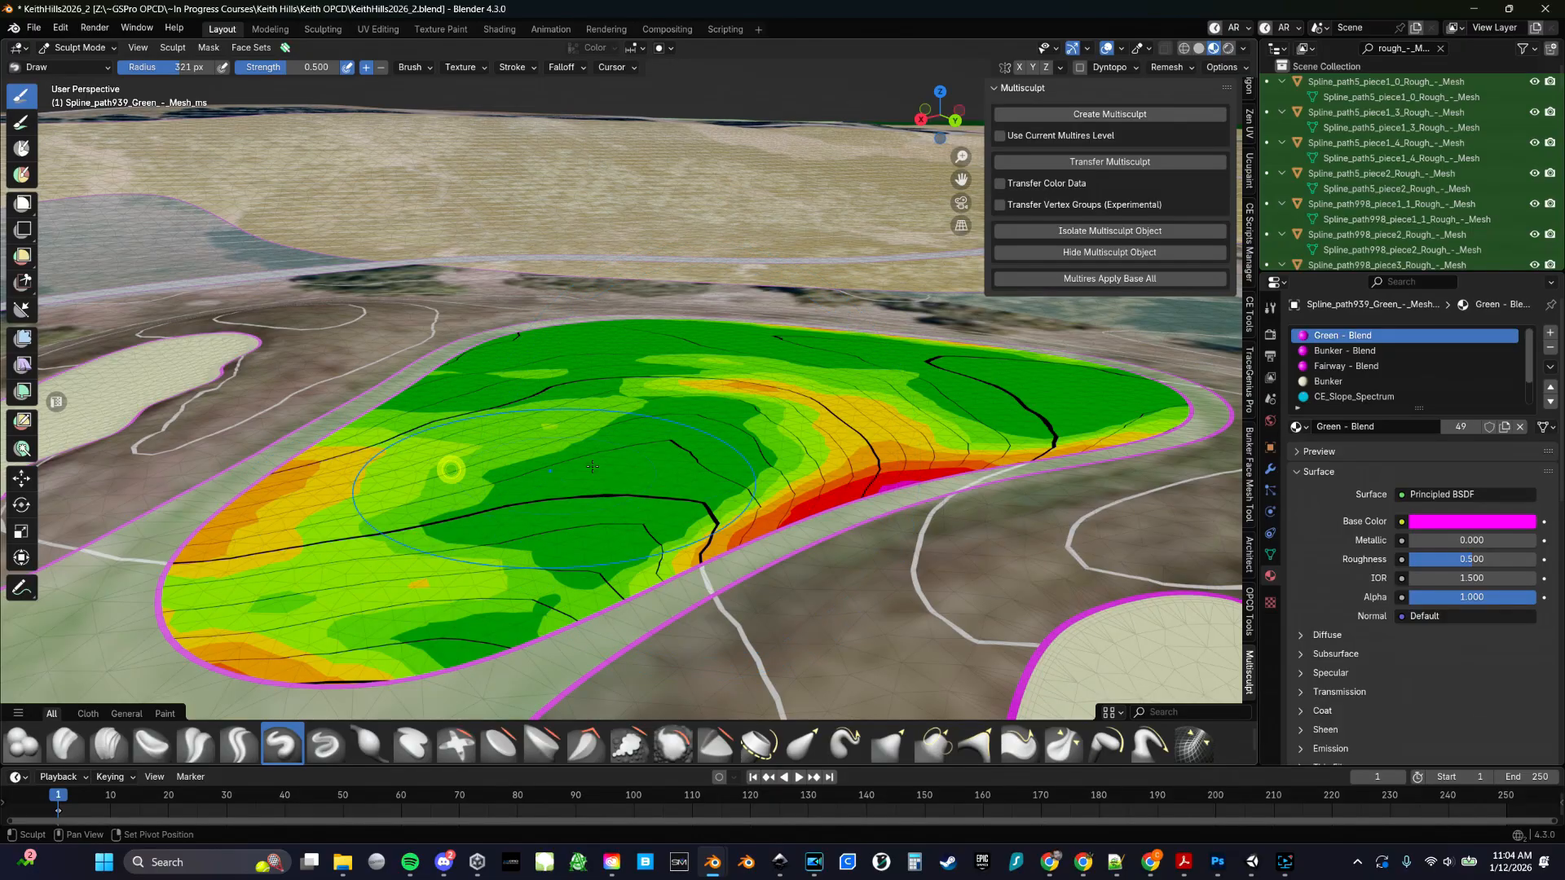
{"action": "key", "text": "shift+f"}
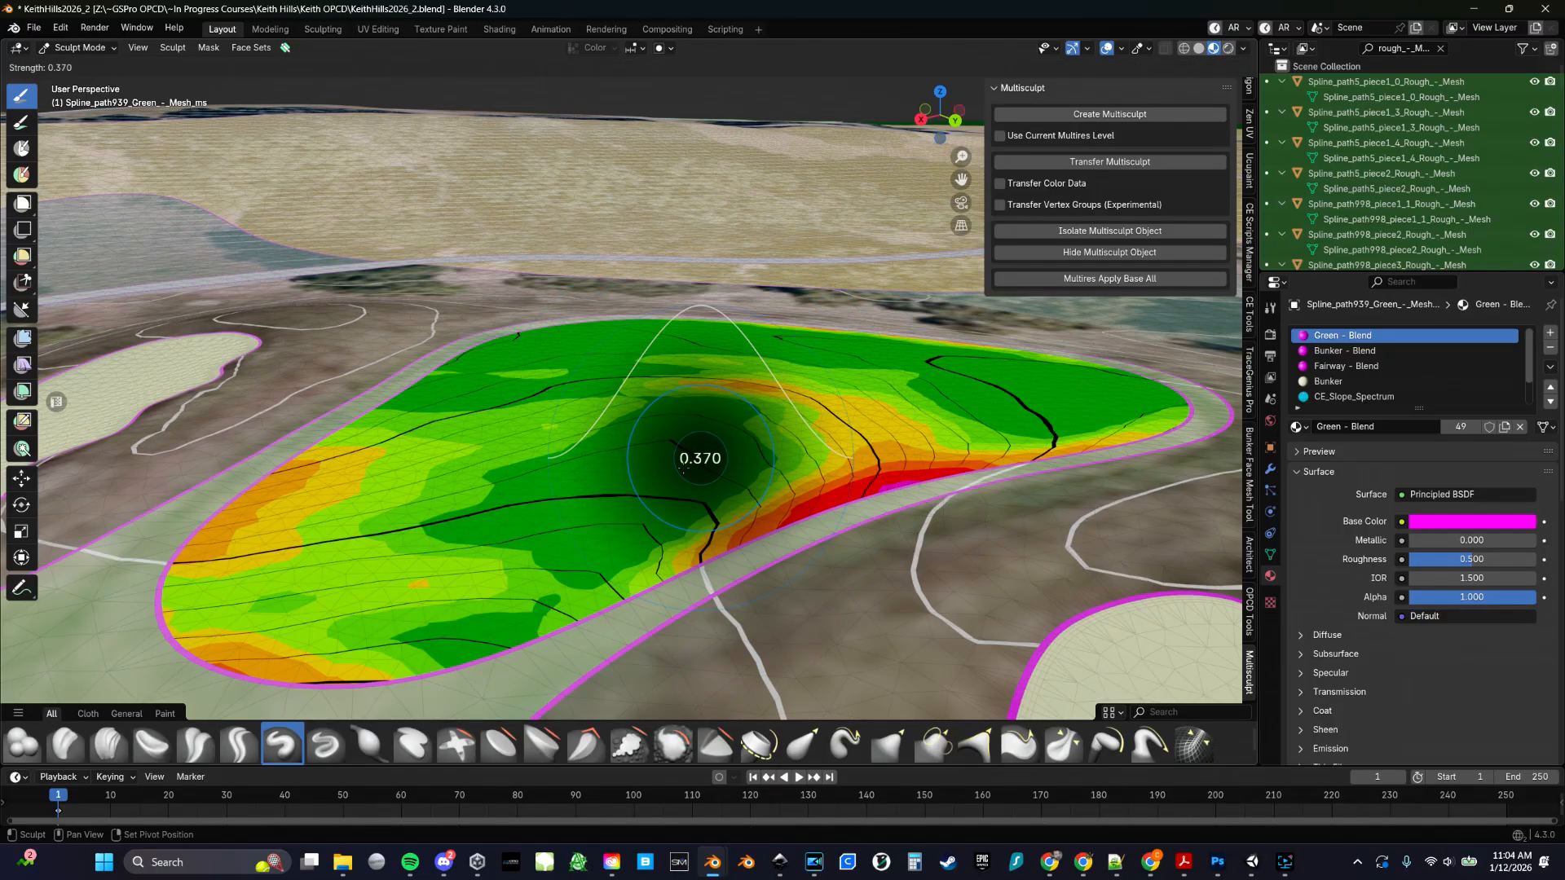
{"action": "left_click", "coordinate": [660, 446]}
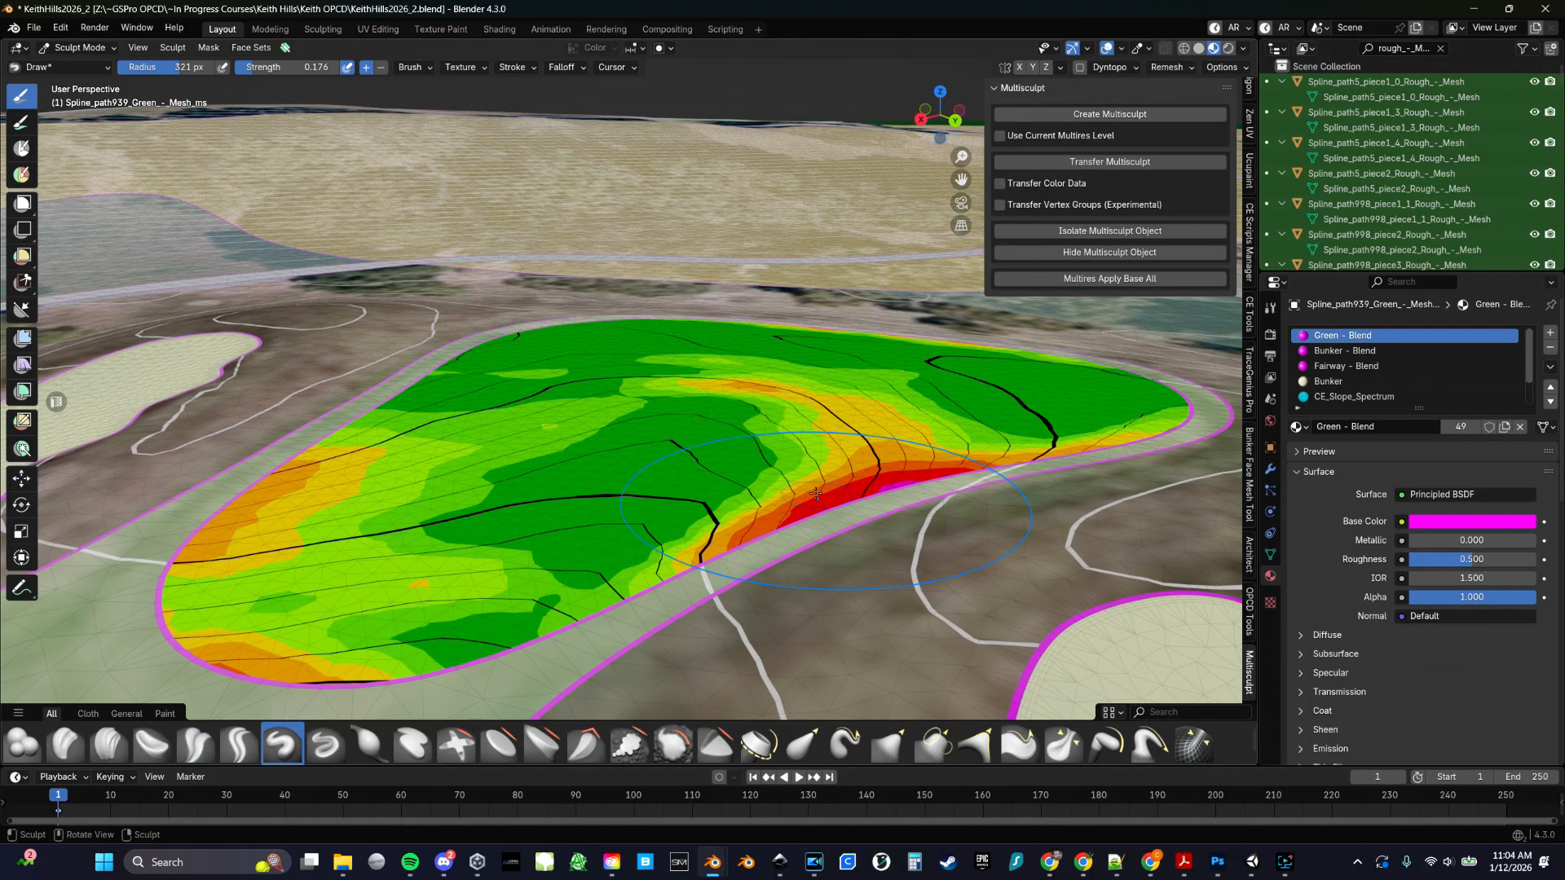
Sculpt along the green's front edge and adjoining rough with the Draw brush, and transfer the Multisculpt result to the original meshes
{"action": "mouse_move", "coordinate": [950, 504]}
{"action": "left_mouse_down"}
{"action": "mouse_move", "coordinate": [771, 533]}
{"action": "mouse_move", "coordinate": [537, 627]}
{"action": "mouse_move", "coordinate": [937, 591]}
{"action": "mouse_move", "coordinate": [1086, 636]}
{"action": "mouse_move", "coordinate": [986, 562]}
{"action": "mouse_move", "coordinate": [890, 367]}
{"action": "mouse_move", "coordinate": [920, 424]}
{"action": "mouse_move", "coordinate": [1003, 481]}
{"action": "mouse_move", "coordinate": [693, 554]}
{"action": "mouse_move", "coordinate": [440, 516]}
{"action": "mouse_move", "coordinate": [643, 635]}
{"action": "mouse_move", "coordinate": [978, 619]}
{"action": "mouse_move", "coordinate": [938, 529]}
{"action": "mouse_move", "coordinate": [695, 559]}
{"action": "mouse_move", "coordinate": [815, 570]}
{"action": "left_mouse_up"}
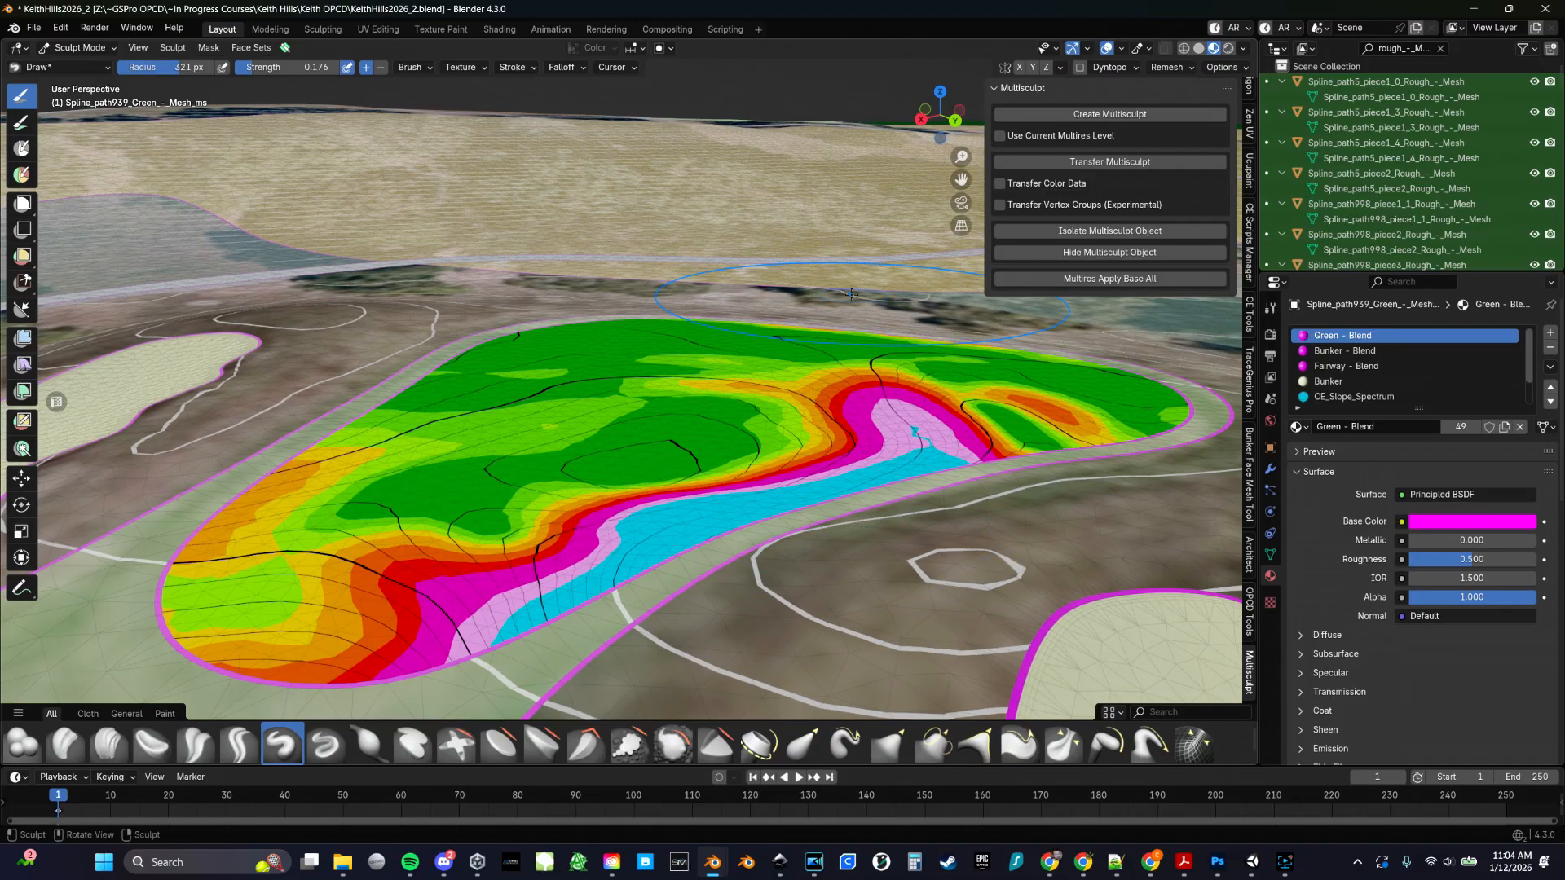
{"action": "left_click", "coordinate": [1072, 163]}
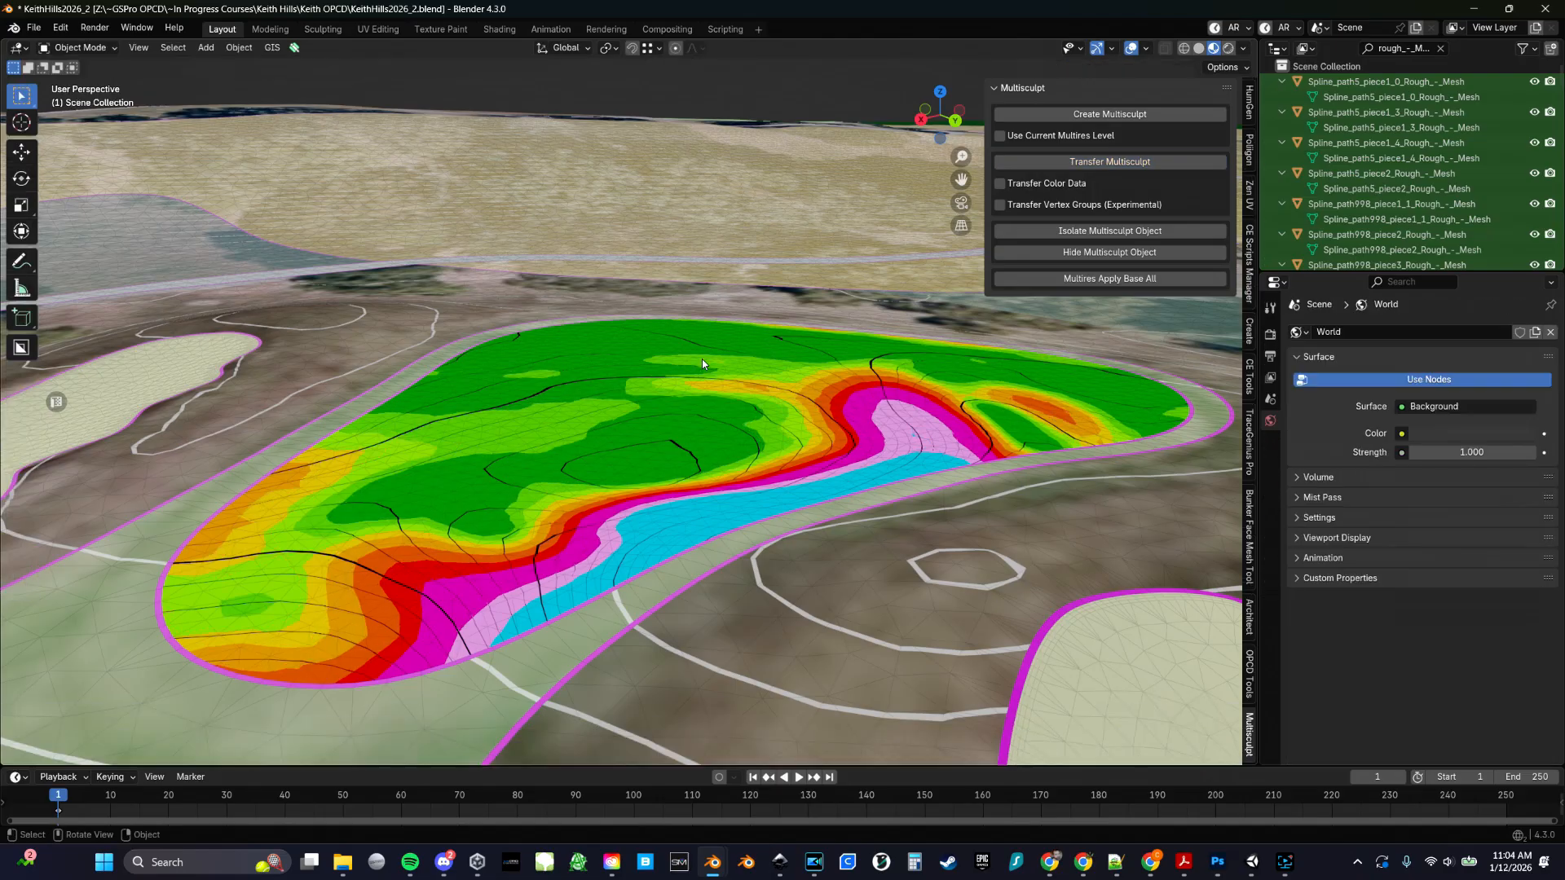
{"action": "key", "text": "ctrl+Tab"}
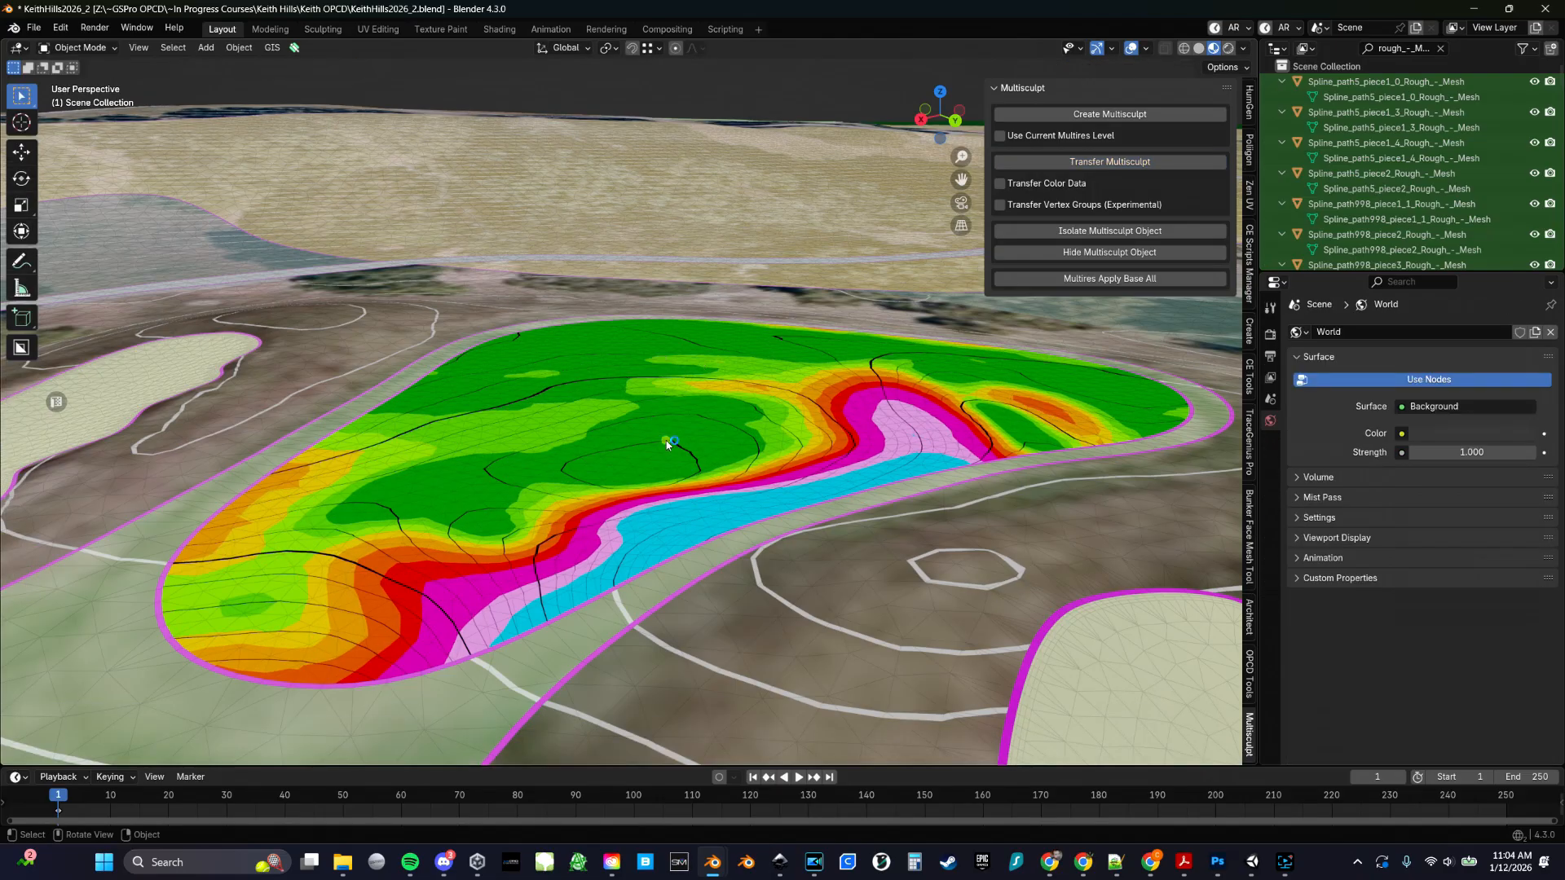
{"action": "left_click", "coordinate": [666, 443]}
{"action": "key", "text": "ctrl+Tab"}
{"action": "left_click", "coordinate": [451, 383]}
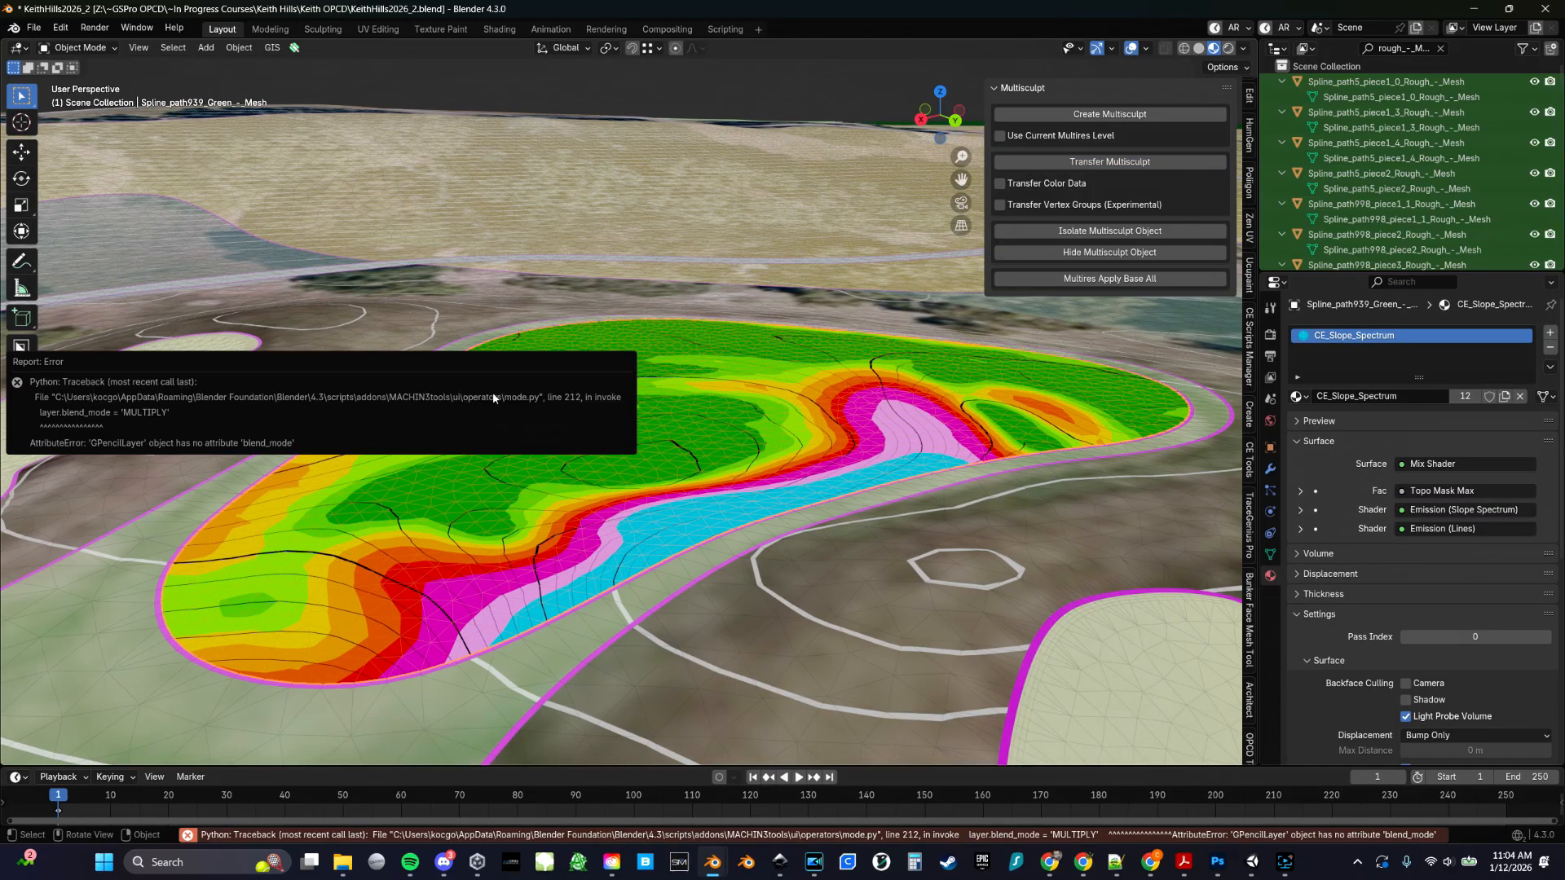
Select the resculpted green mesh and compute its top-down slope coverage in CE Slope Spectrum Shader
{"action": "left_click", "coordinate": [670, 249]}
{"action": "middle_click_drag", "start_coordinate": [572, 357], "coordinate": [616, 399]}
{"action": "scroll", "coordinate": [652, 467], "scroll_direction": "down", "scroll_amount": 2}
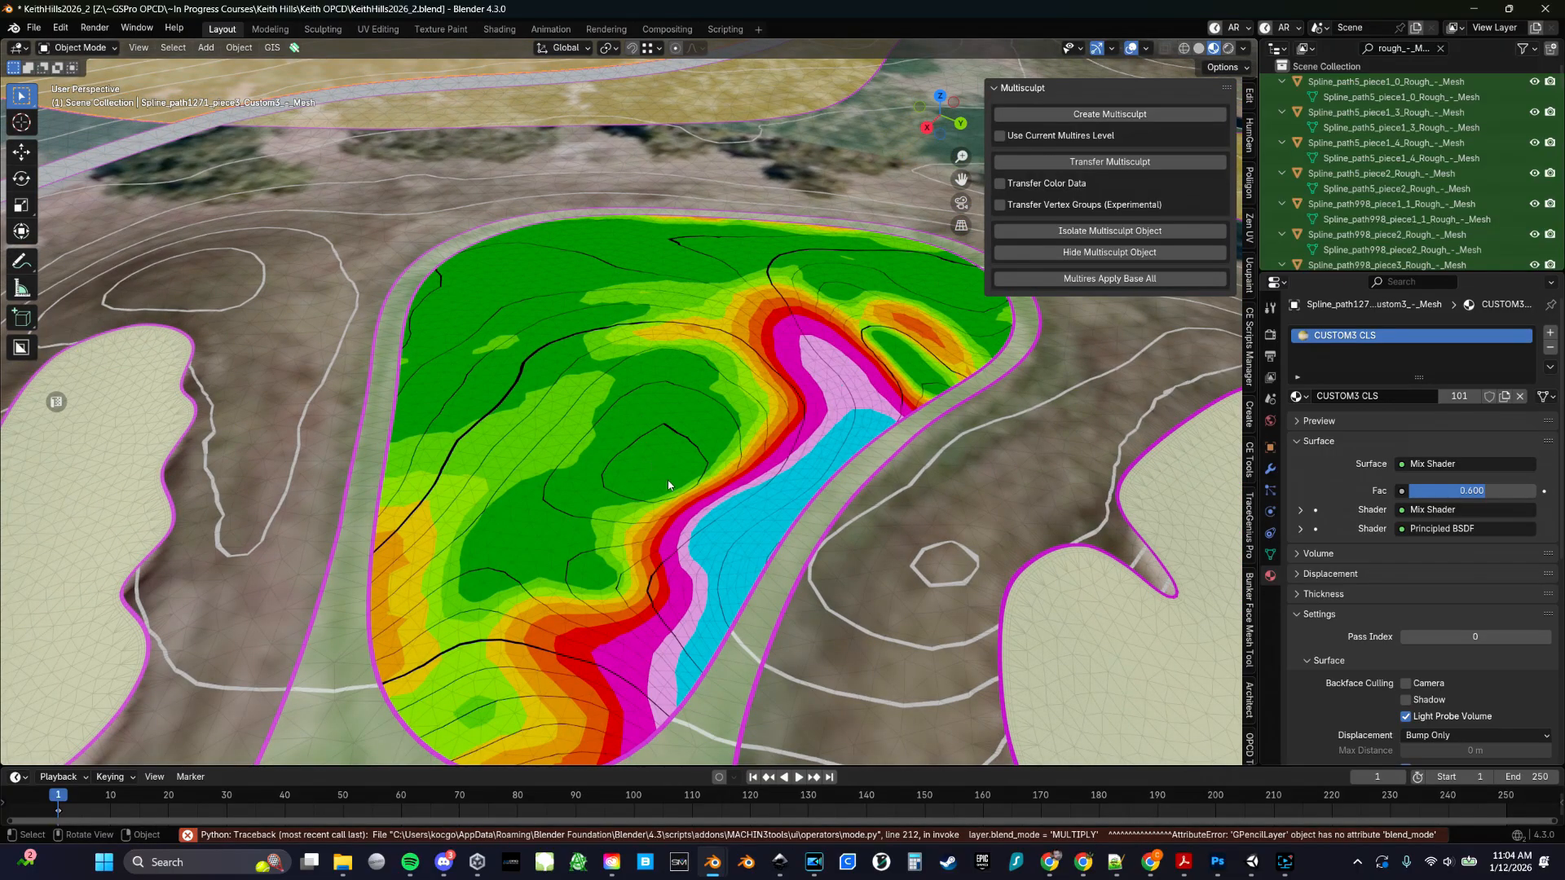
{"action": "middle_click_drag", "start_coordinate": [649, 528], "coordinate": [742, 502]}
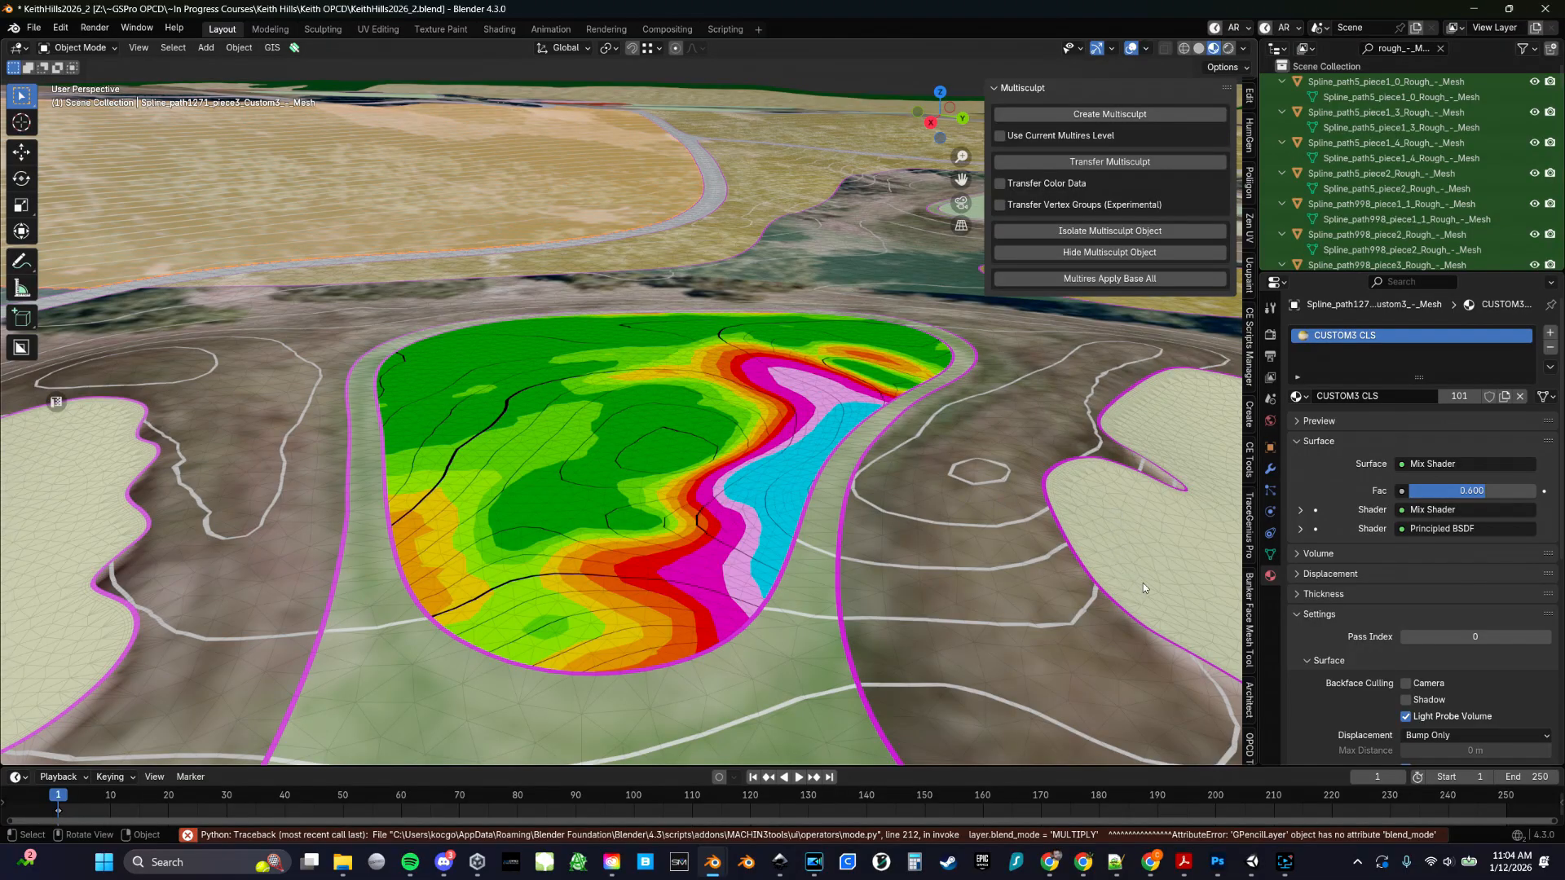
{"action": "left_click", "coordinate": [1249, 471]}
{"action": "left_click", "coordinate": [715, 458]}
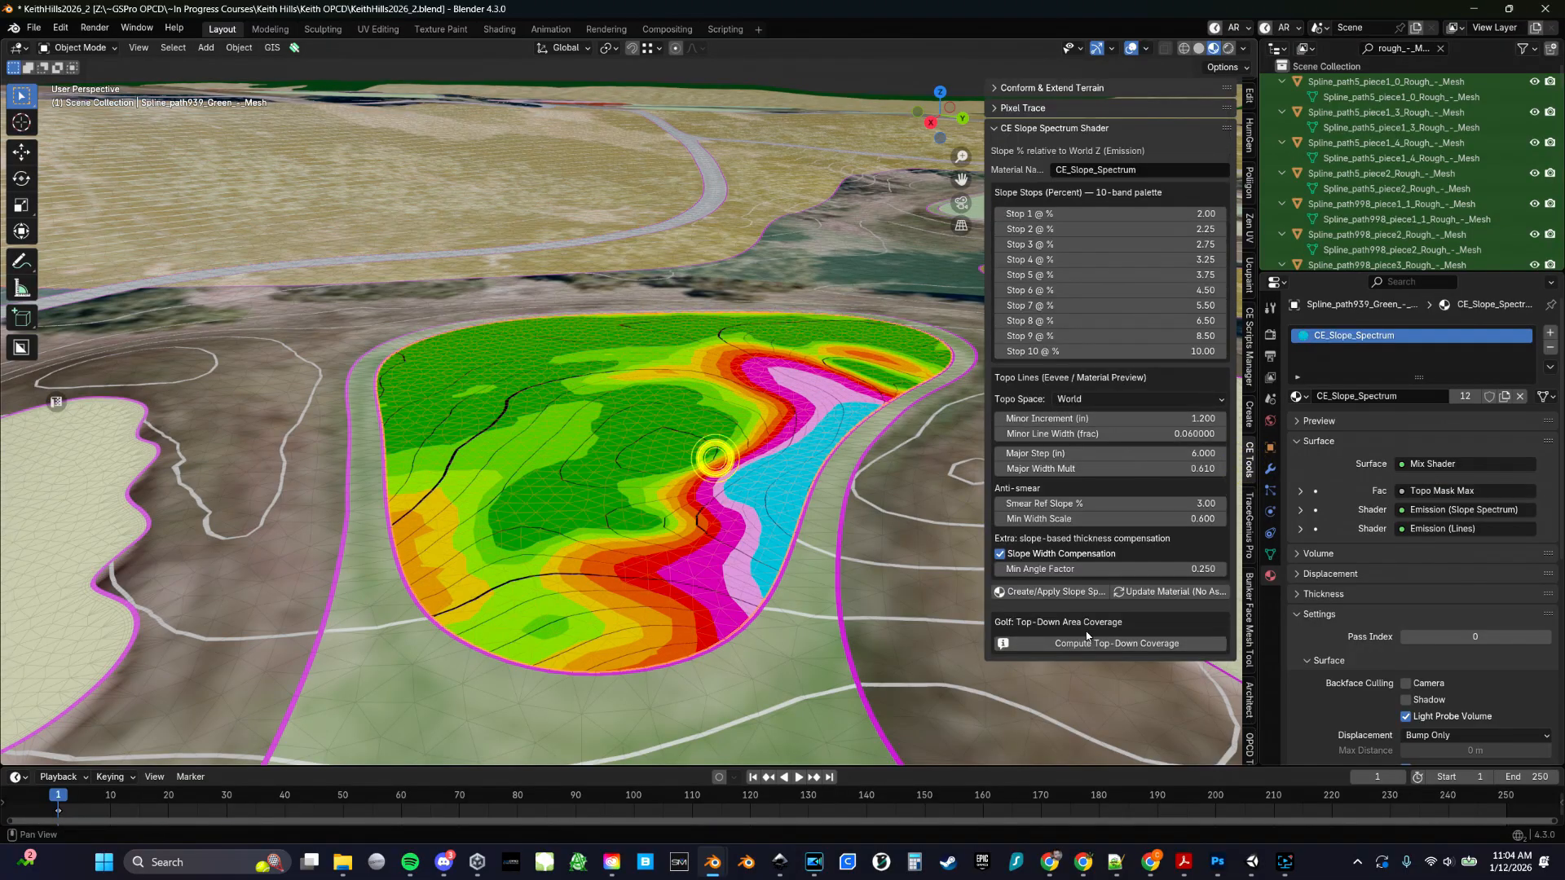
{"action": "left_click", "coordinate": [1086, 641]}
{"action": "left_click", "coordinate": [1078, 645]}
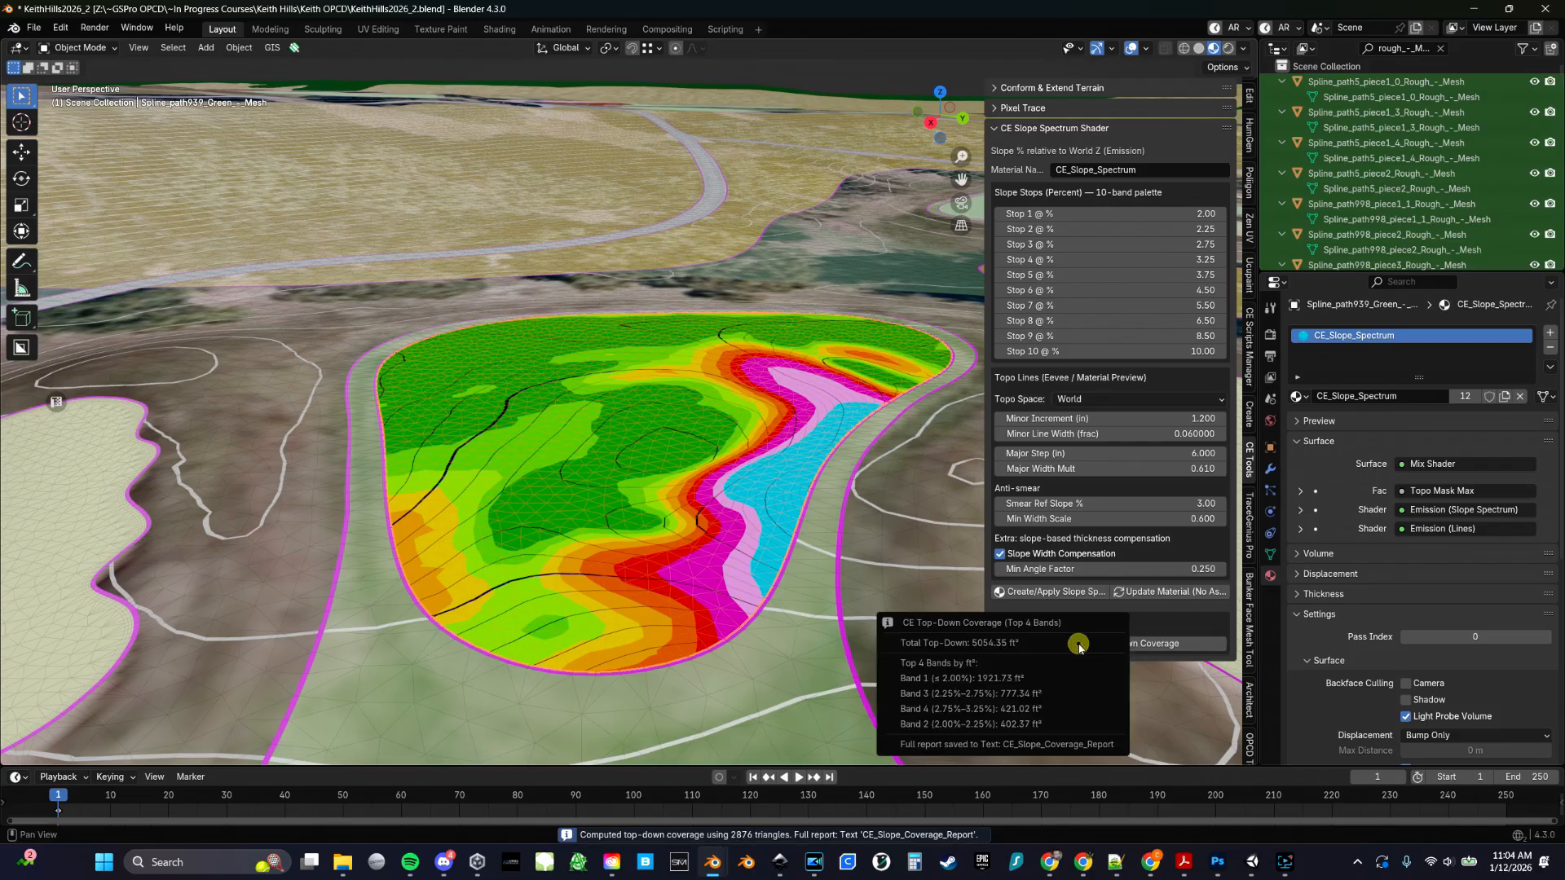